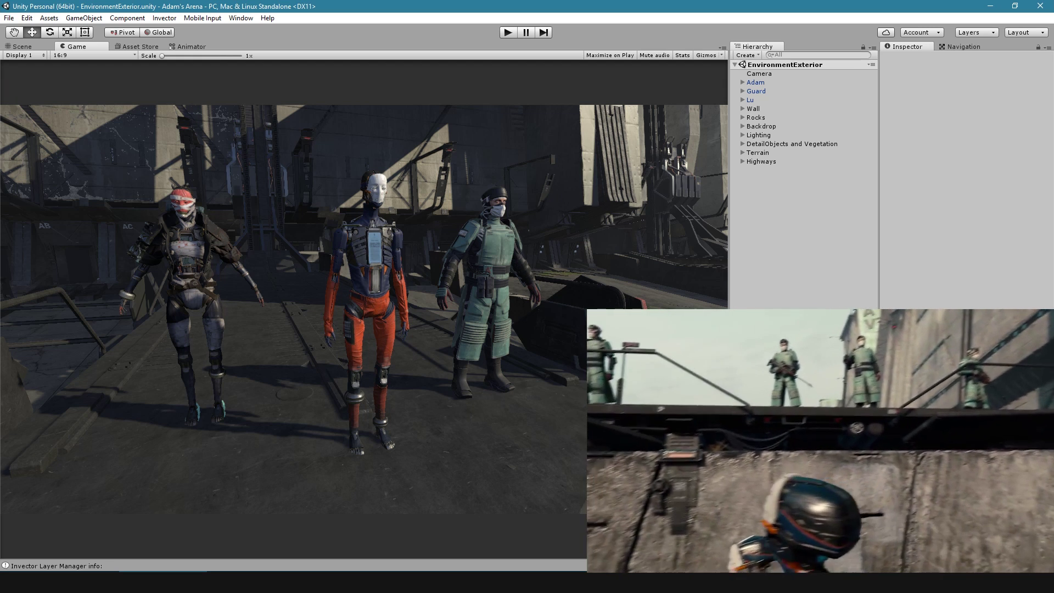
Step: Examine the character model folders in My3DModels and the exterior environment around the characters in the Scene view
click(815, 430)
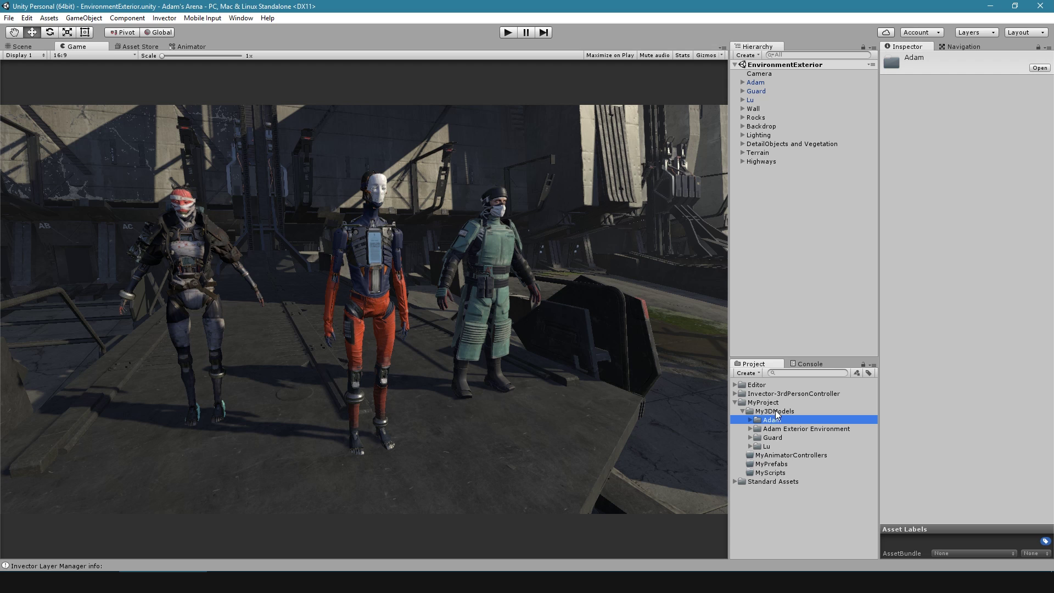
click(774, 439)
key(Down)
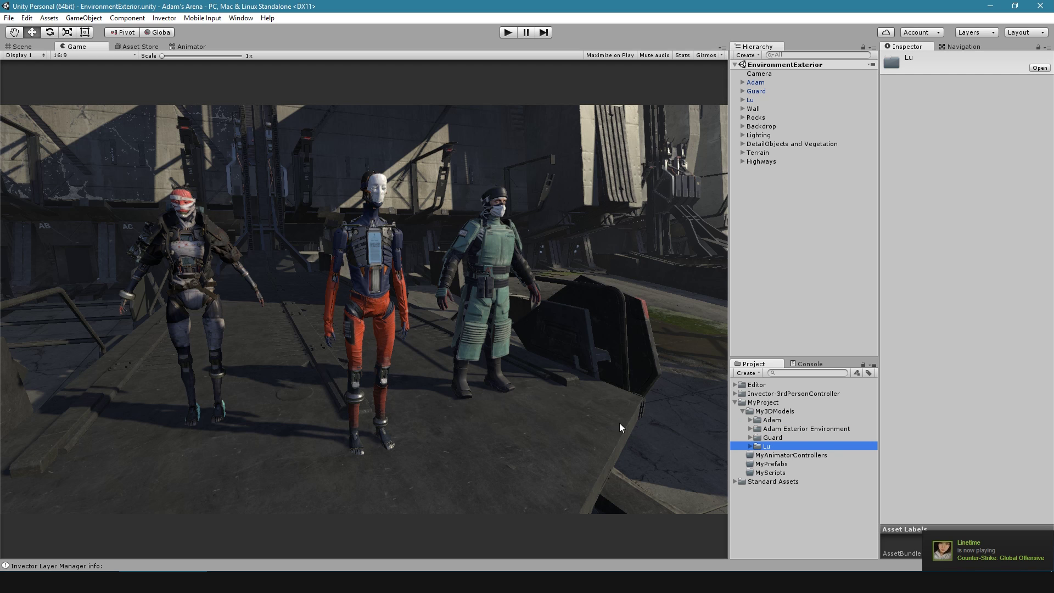
key(ctrl+1)
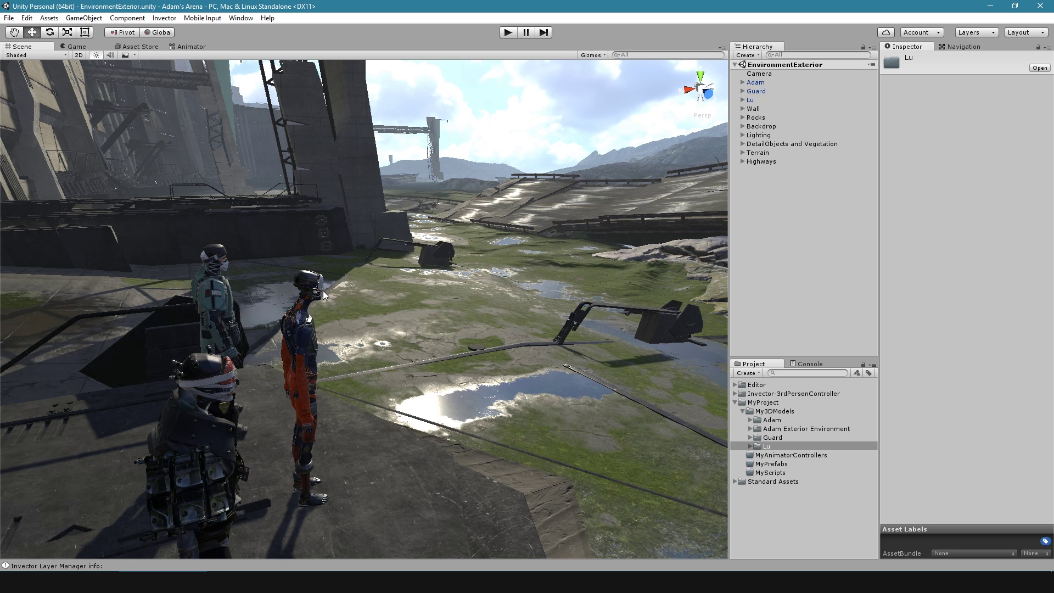
right_drag(296, 341, 517, 325)
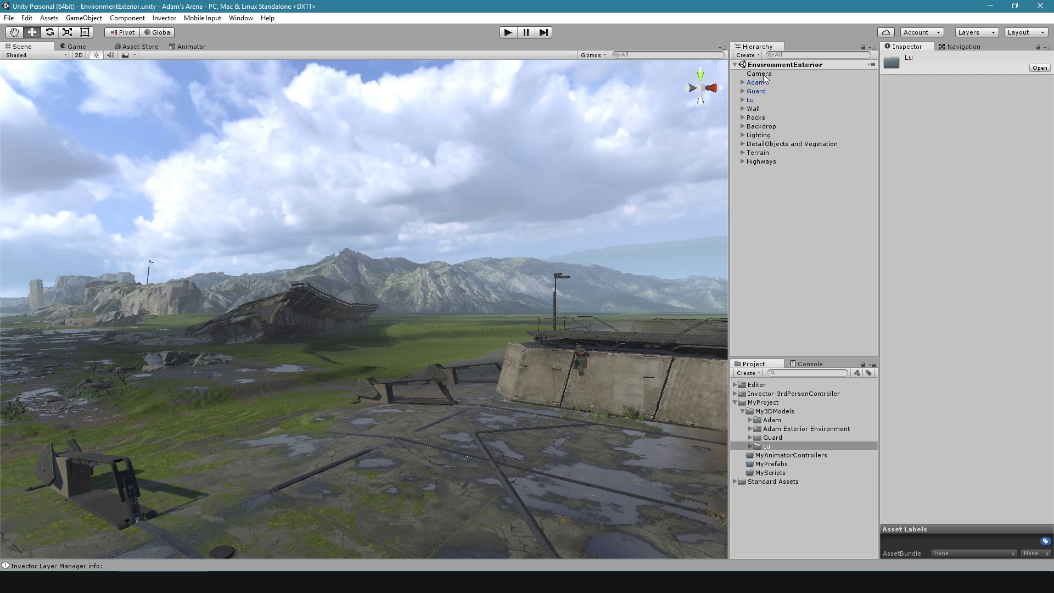
Step: Inspect the Camera object's components, including the post-processing and third-person camera scripts, and look back at the three characters
click(764, 73)
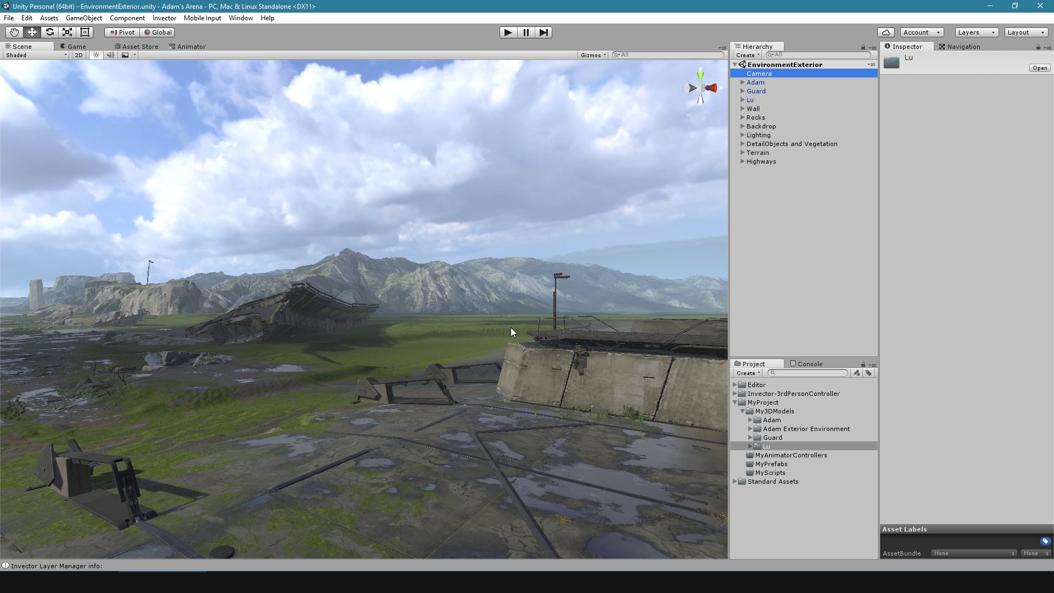
scroll(911, 324, down, 5)
drag(878, 318, 848, 319)
scroll(878, 357, down, 7)
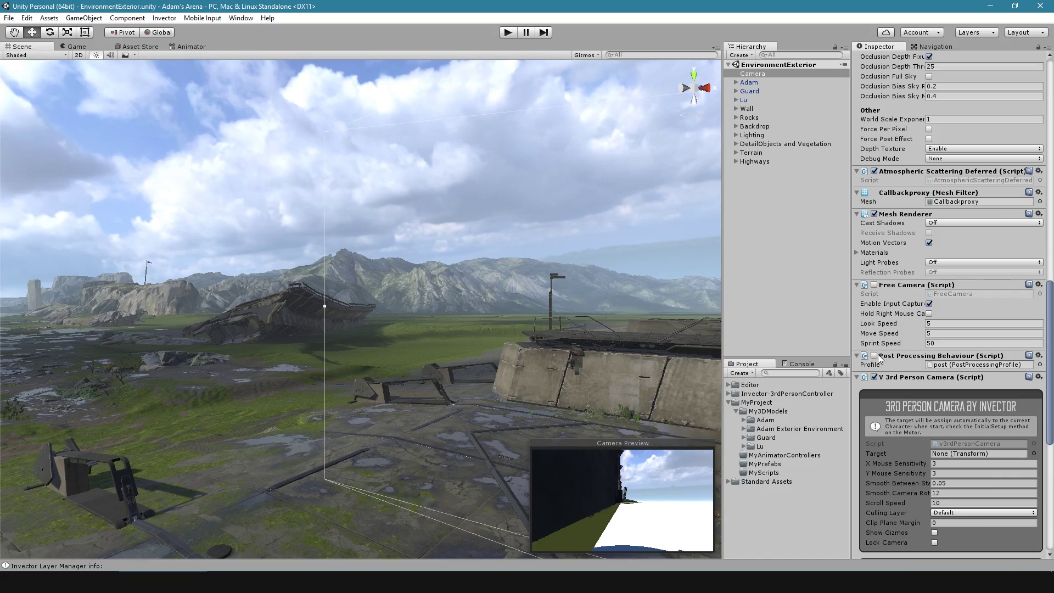
scroll(879, 357, up, 1)
right_drag(637, 297, 582, 302)
right_drag(583, 302, 583, 303)
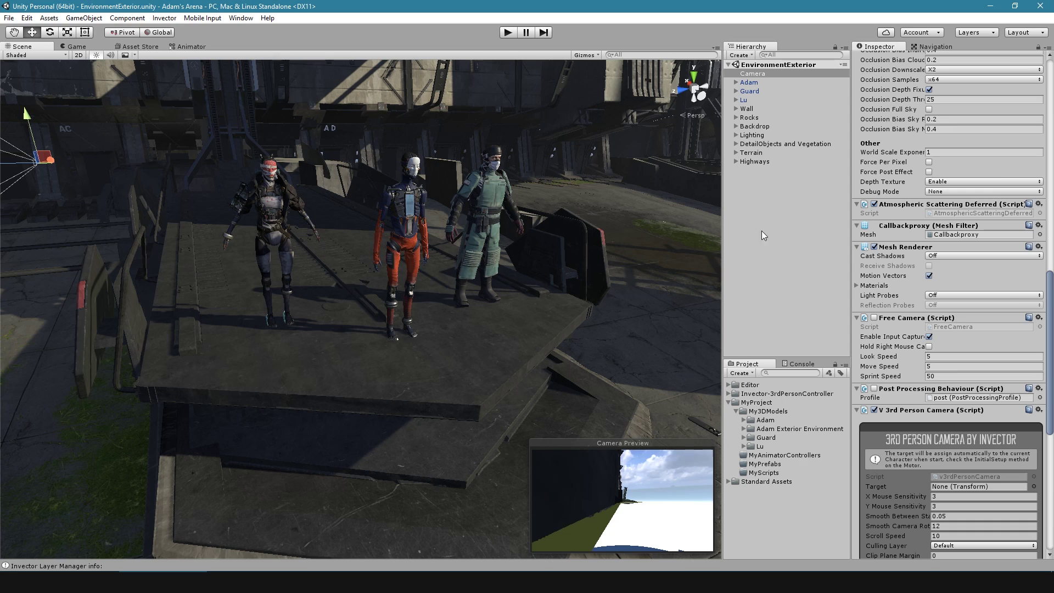
Step: Review the project's layer list and read the Invector Layer Manager entries in the widened Console
click(763, 232)
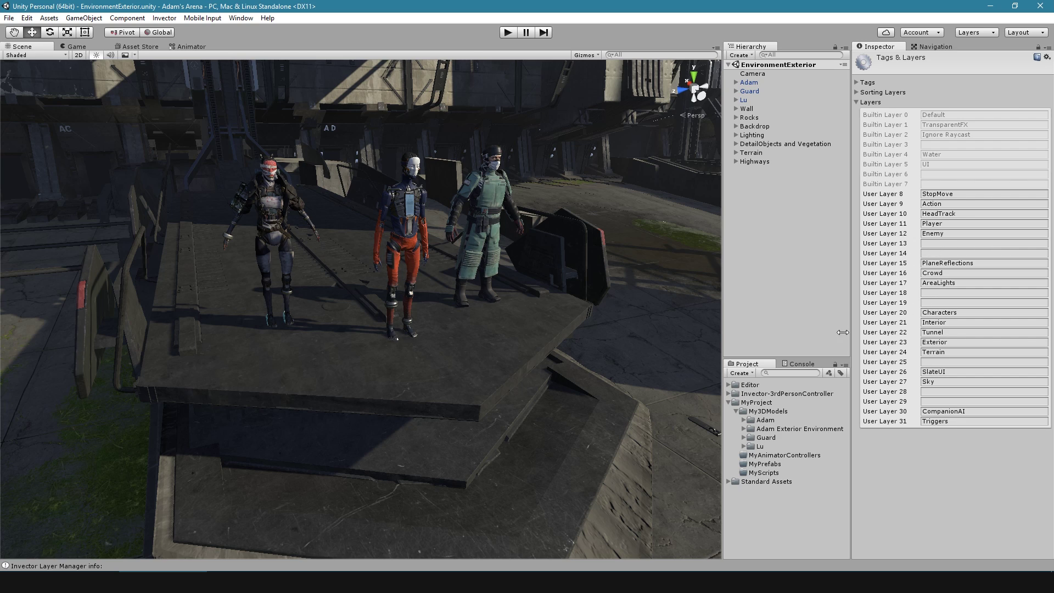
click(802, 364)
drag(722, 326, 678, 320)
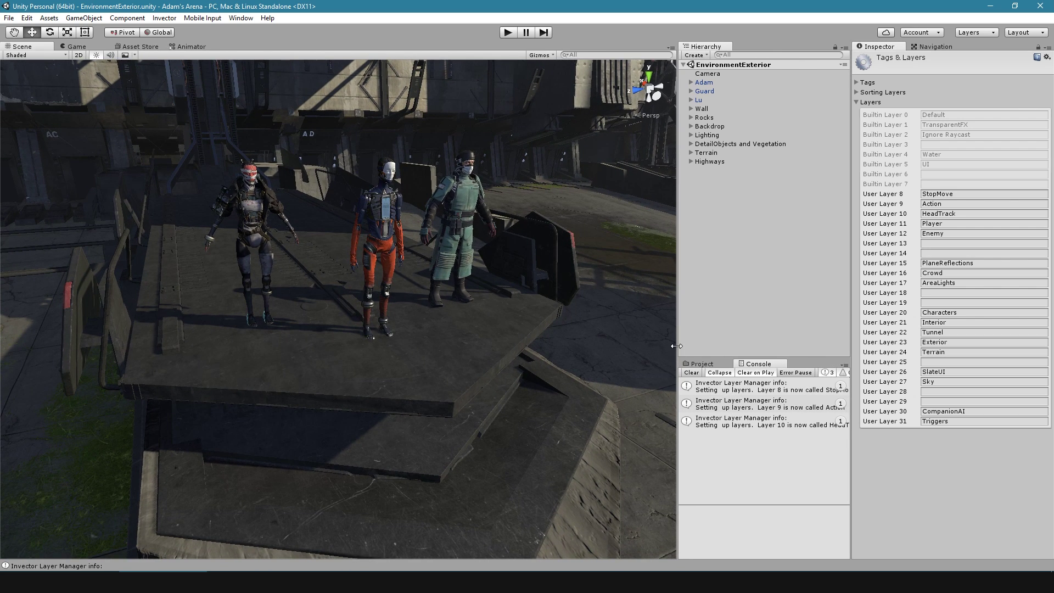
drag(676, 351, 636, 348)
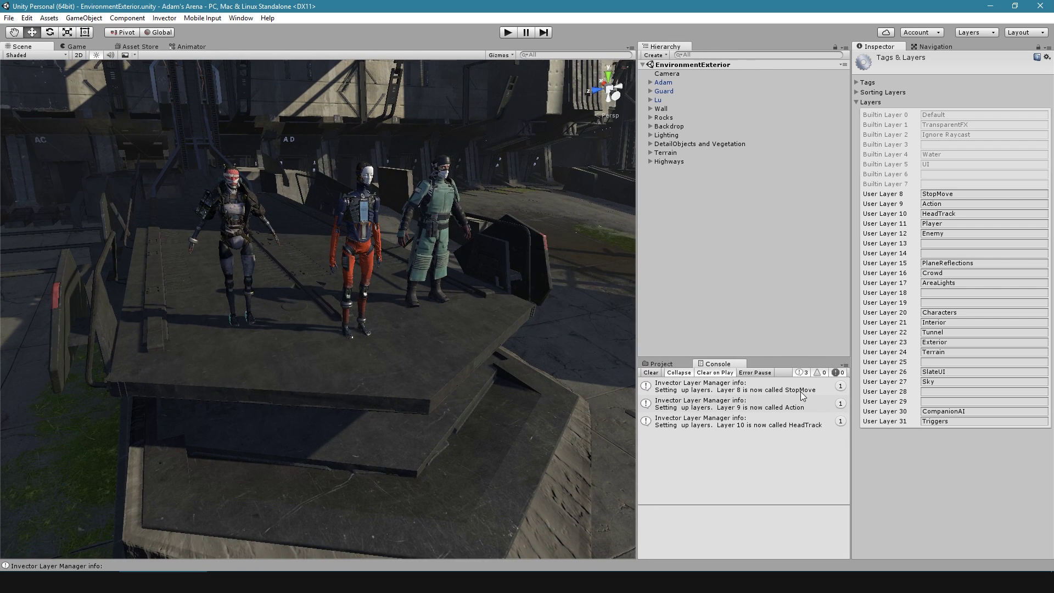
drag(851, 316, 852, 316)
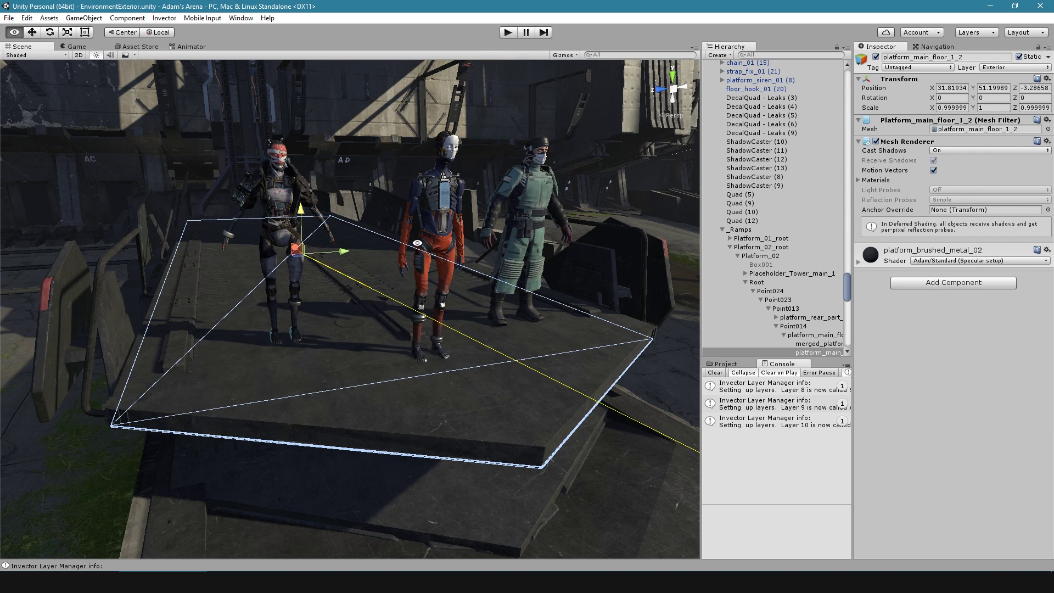
Step: Inspect the collider and layer of the parent platform floor mesh under Point014, keeping its layer on Default
alt+drag(307, 256, 285, 258)
scroll(778, 291, down, 3)
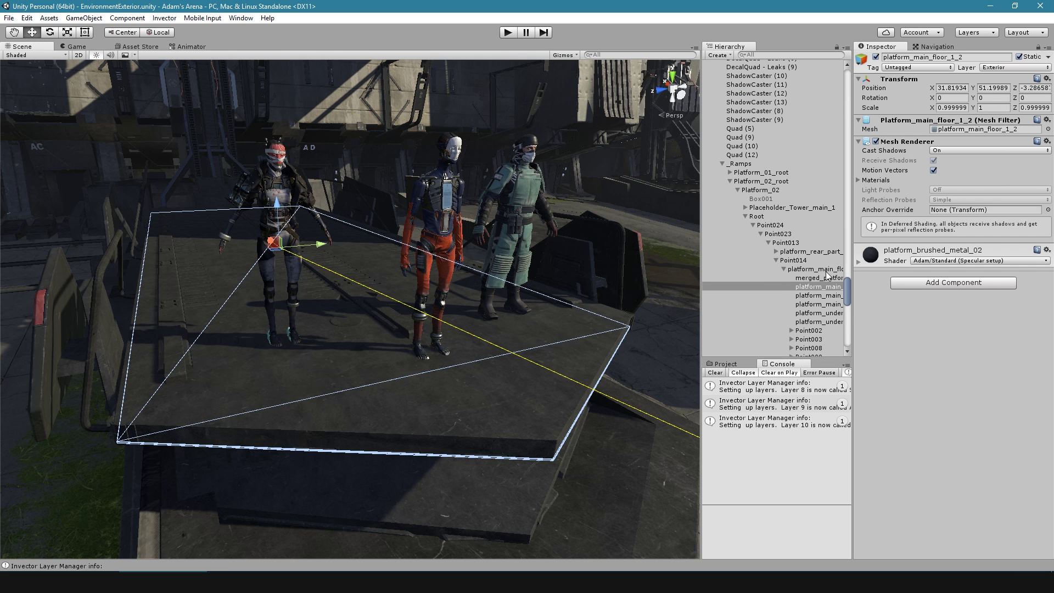
click(813, 269)
click(1010, 67)
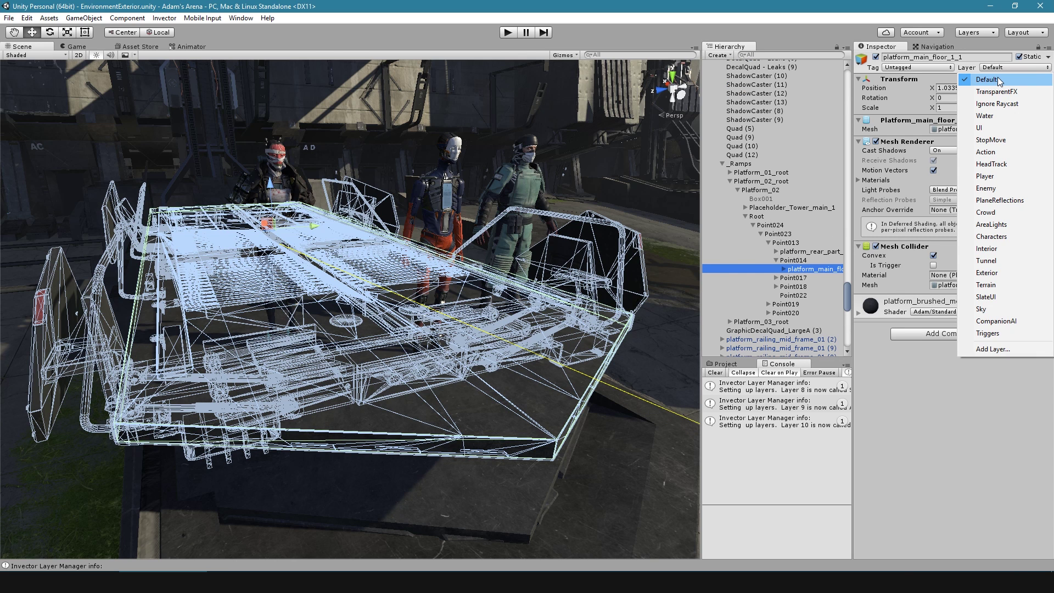
click(1000, 80)
scroll(779, 219, up, 10)
click(714, 111)
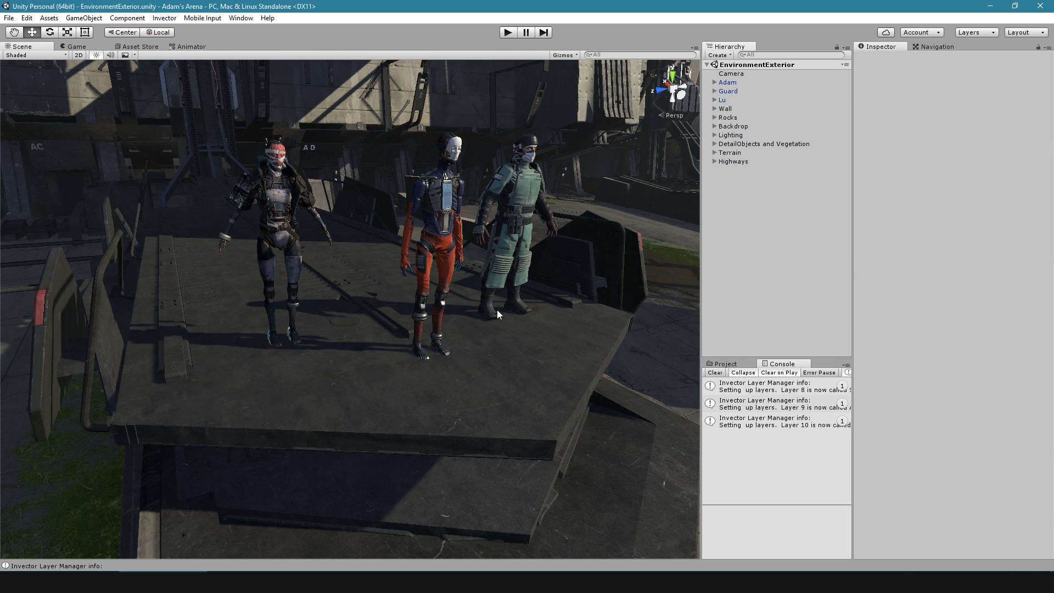
Step: Inspect the ground's MainTerrain shard and its child render element for their layer and Mesh Collider settings
alt+scroll(498, 315, down, 10)
alt+drag(569, 330, 460, 196)
click(460, 196)
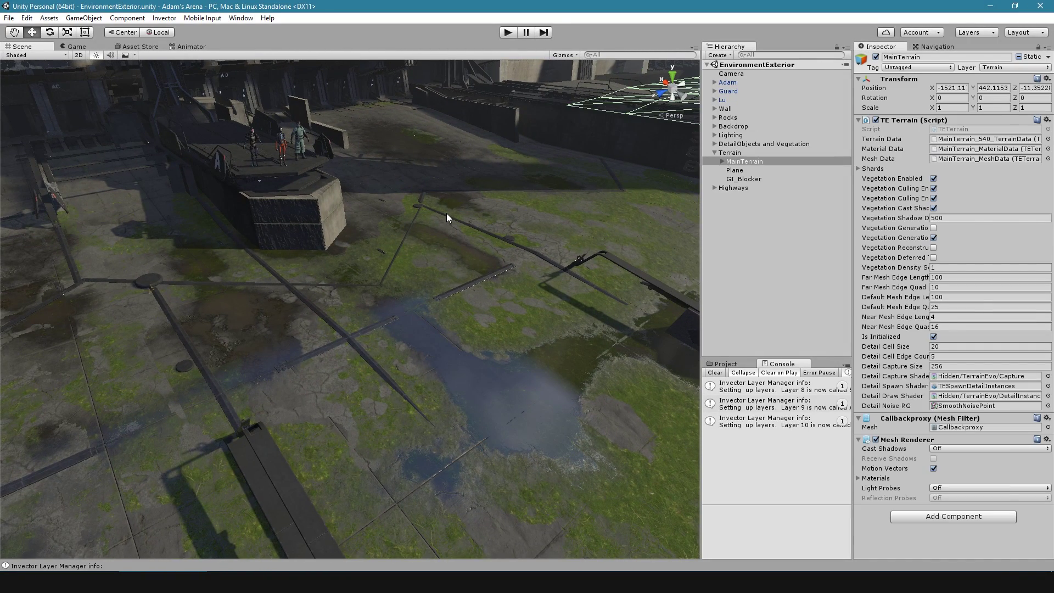
click(458, 216)
click(458, 217)
click(459, 217)
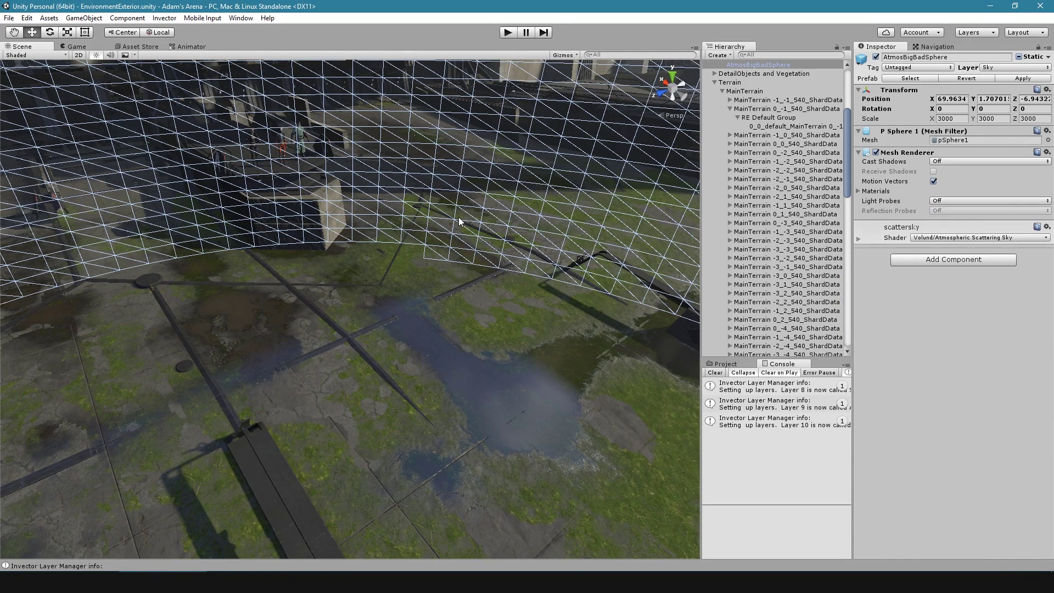
click(460, 217)
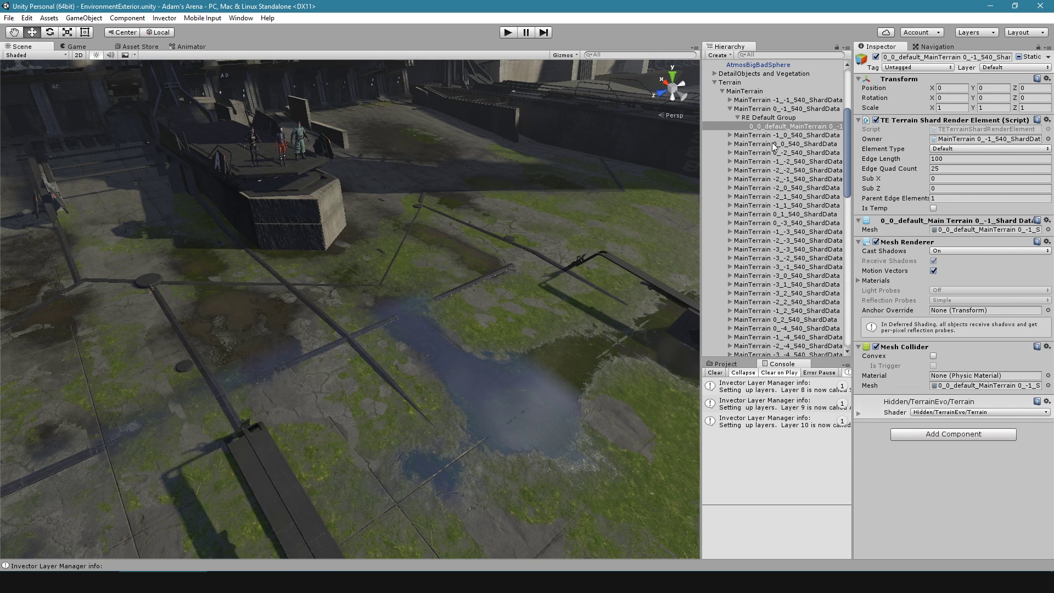
click(751, 111)
click(731, 110)
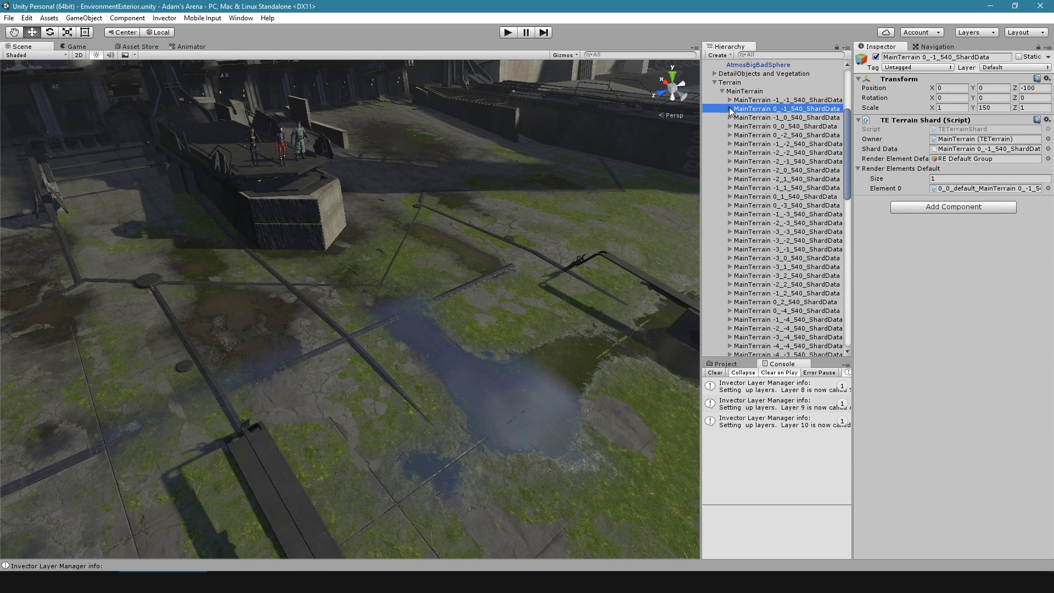
right_drag(164, 308, 393, 277)
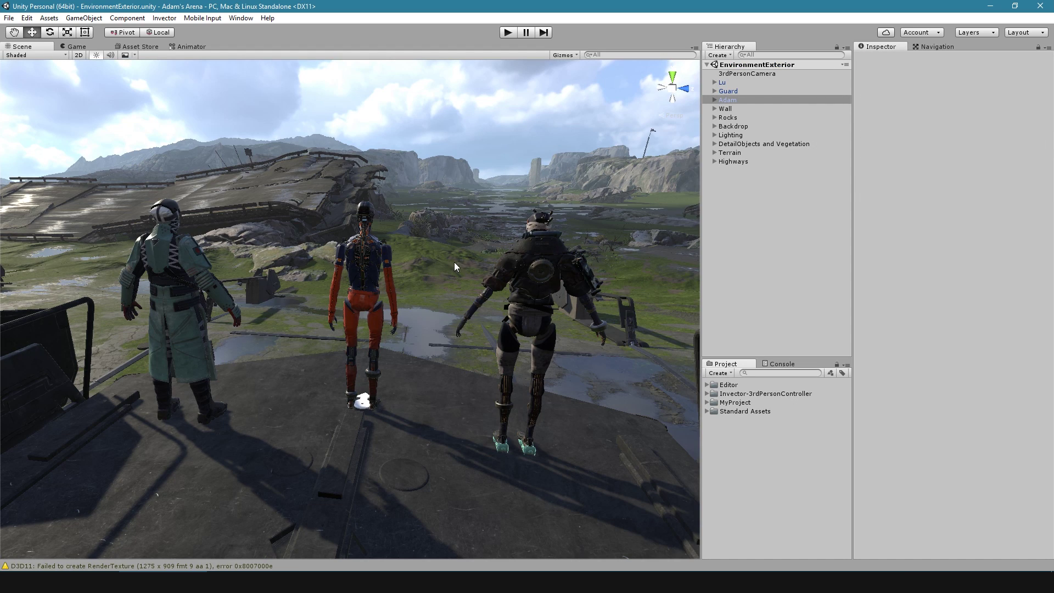
Step: Duplicate the Invector_MeleeCombat animator controller three times and move the copies to the top level of the project assets
right_drag(611, 245, 549, 273)
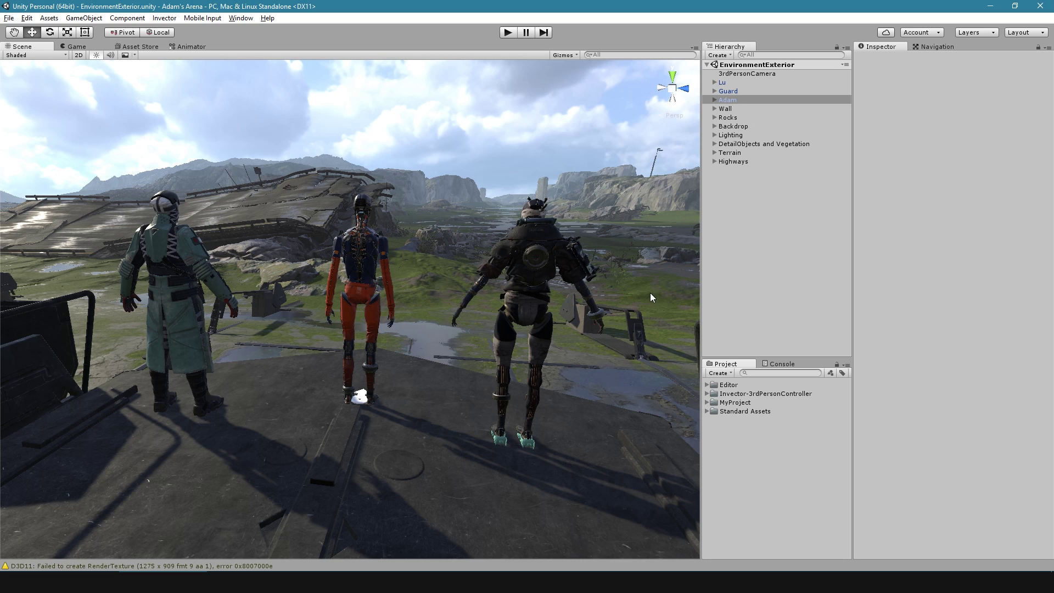
click(708, 394)
click(715, 411)
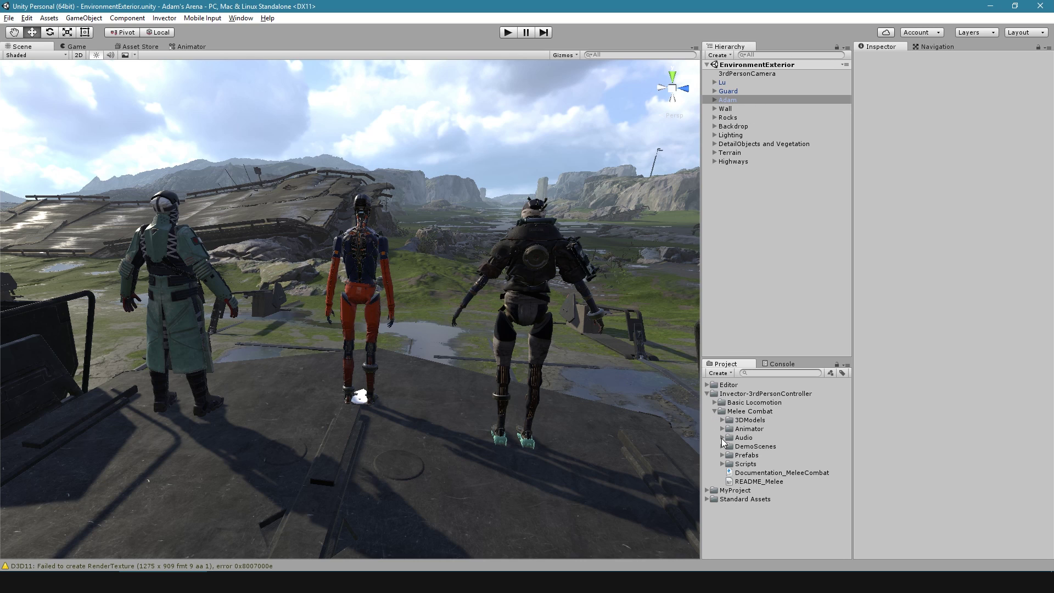
click(723, 429)
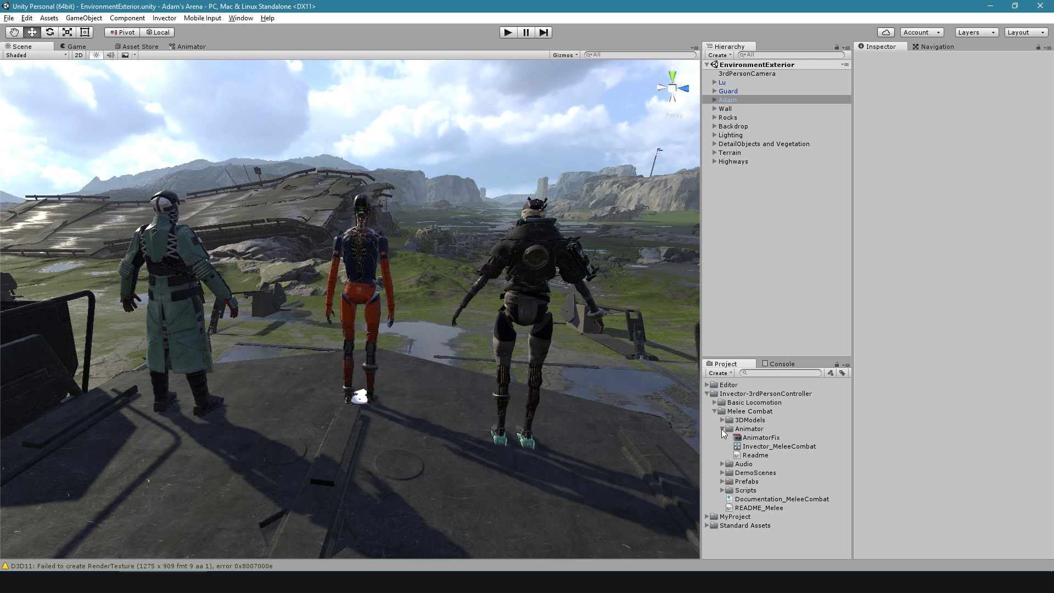
click(766, 447)
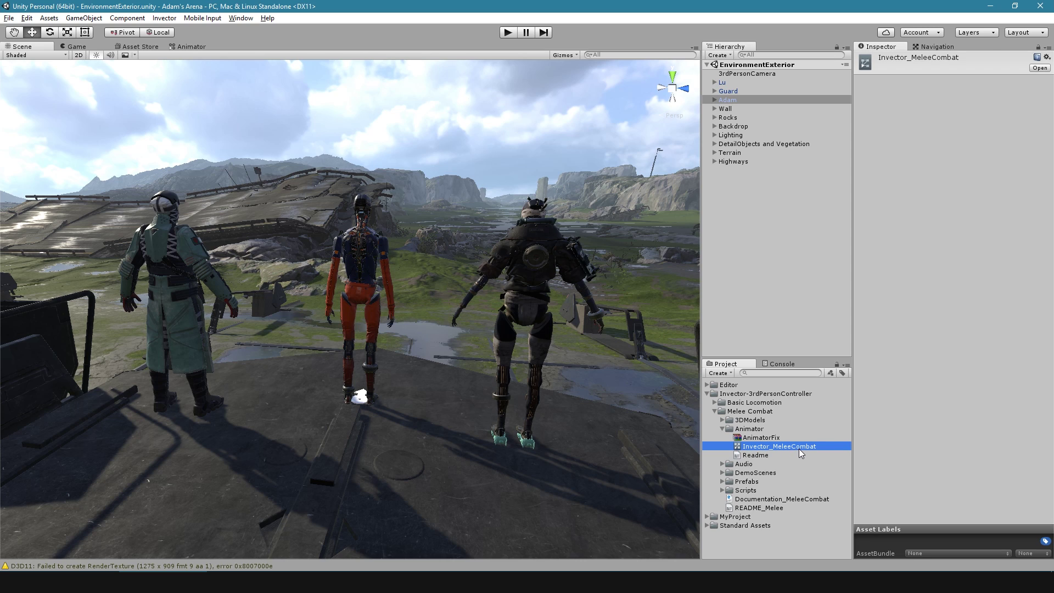
key(ctrl+d)
key(ctrl+d)
key(ctrl+d)
drag(803, 456, 760, 394)
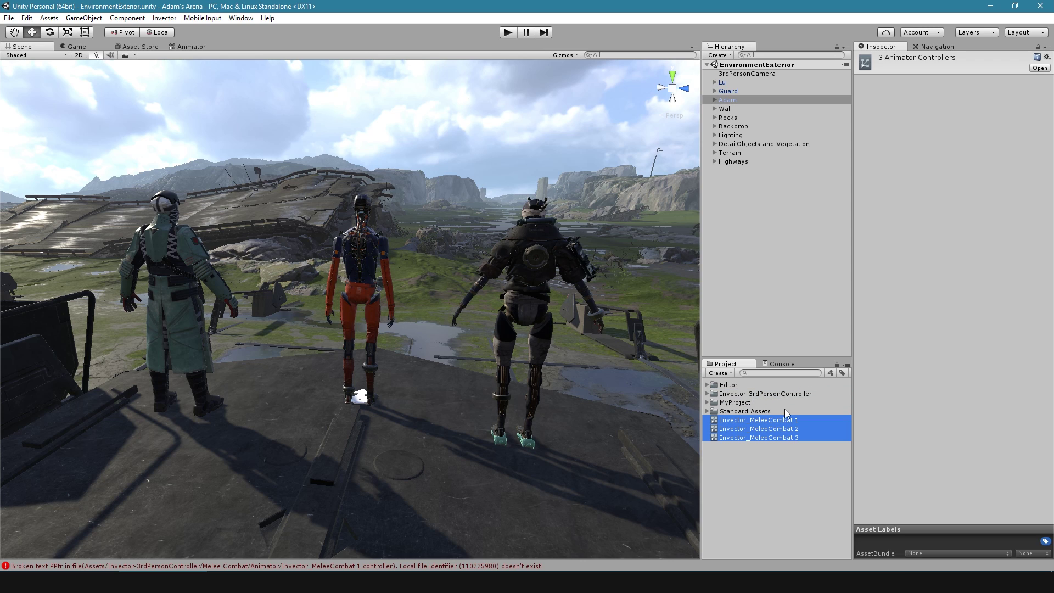
Step: Rename the Invector_MeleeCombat 1 controller to Invector_MeleeCombat@Adam
click(791, 420)
click(796, 420)
key(End)
key(BackSpace)
key(BackSpace)
text(@Adam)
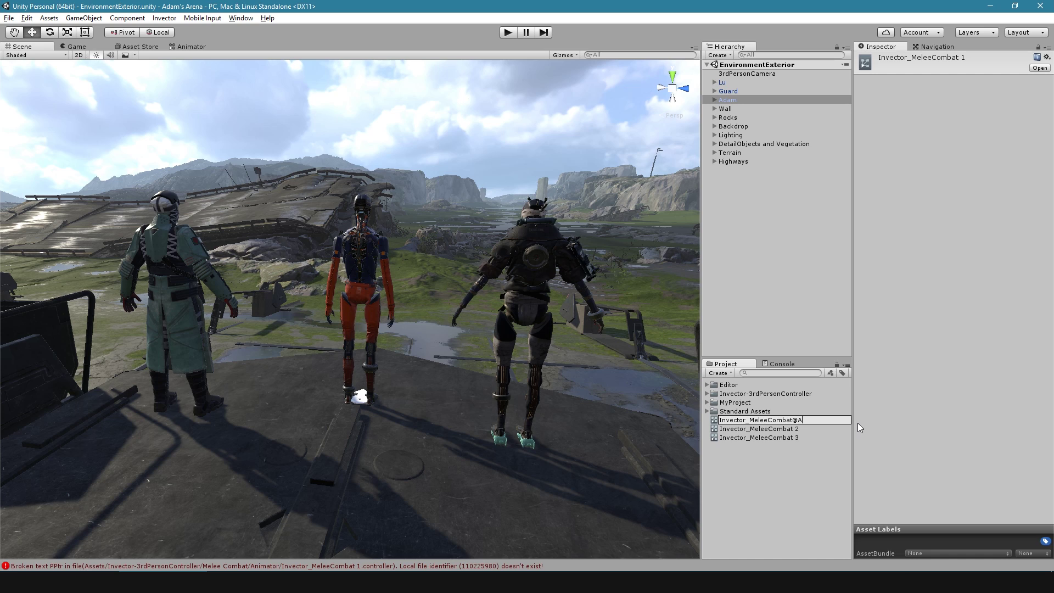
key(Return)
Step: Rename the Invector_MeleeCombat 2 controller to Invector_MeleeCombat@Guard
key(Up)
key(Up)
key(F2)
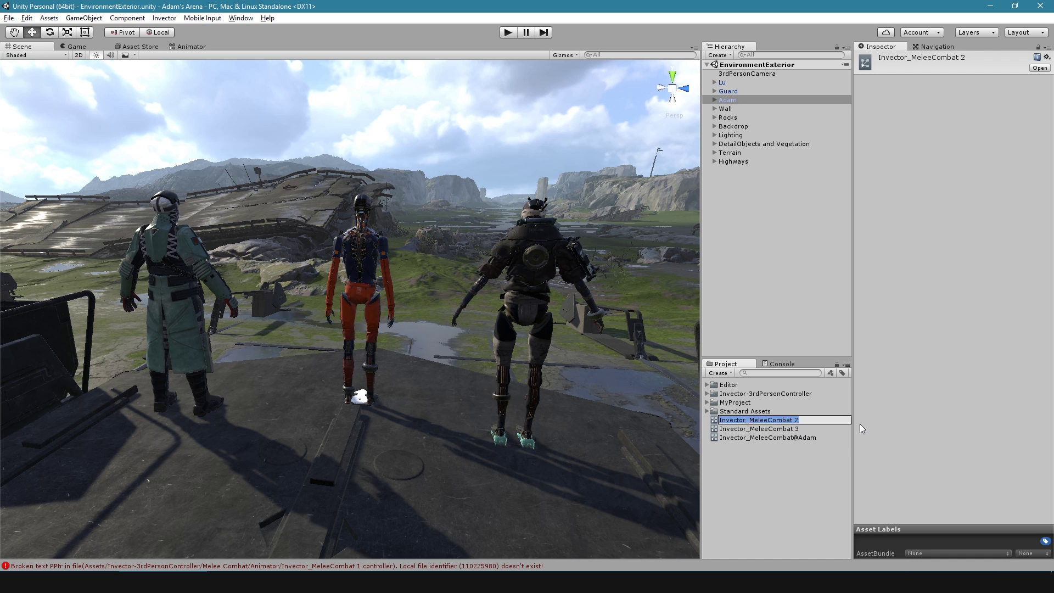
key(End)
key(BackSpace)
key(BackSpace)
text(@Guard)
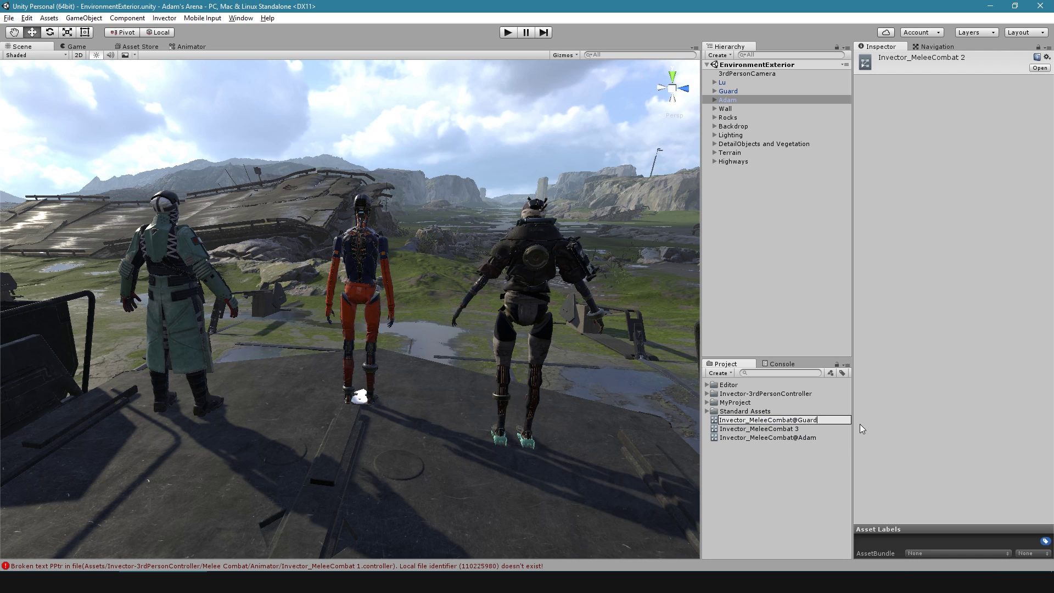
key(Return)
Step: Rename the Invector_MeleeCombat 3 controller to Invector_MeleeCombat@Lu
click(789, 419)
key(F2)
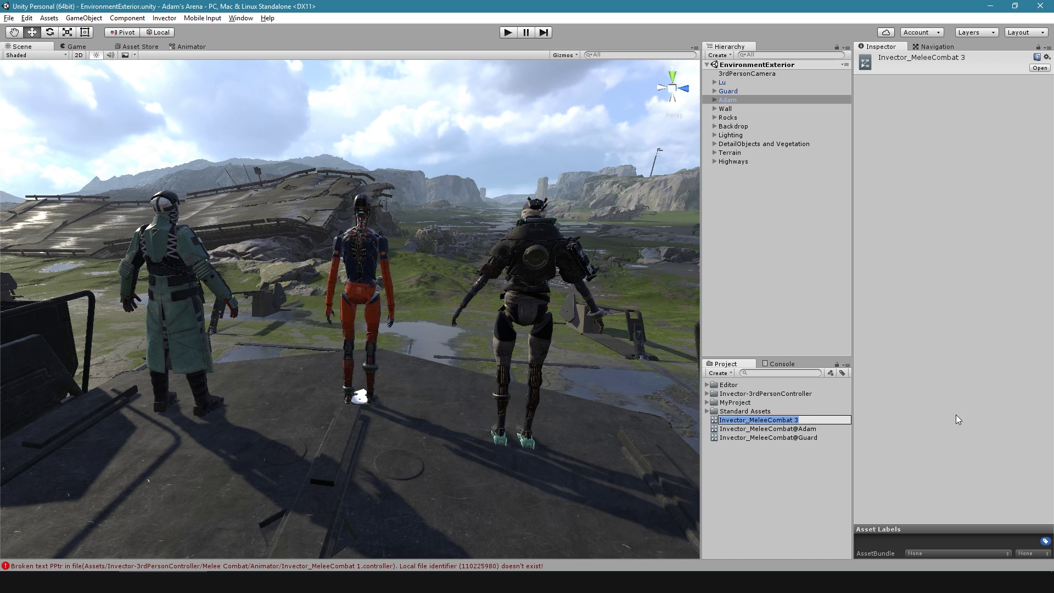
key(End)
key(BackSpace)
key(BackSpace)
text(@Lu)
key(Return)
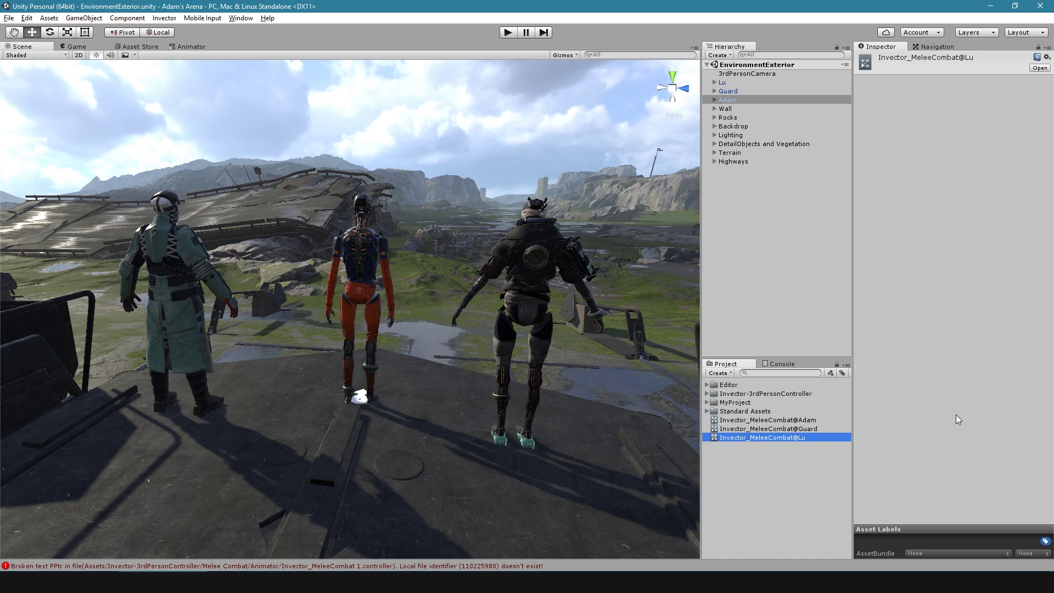
Step: Move the three renamed animator controllers into the MyAnimatorControllers folder inside MyProject
click(707, 403)
click(736, 456)
shift+click(737, 472)
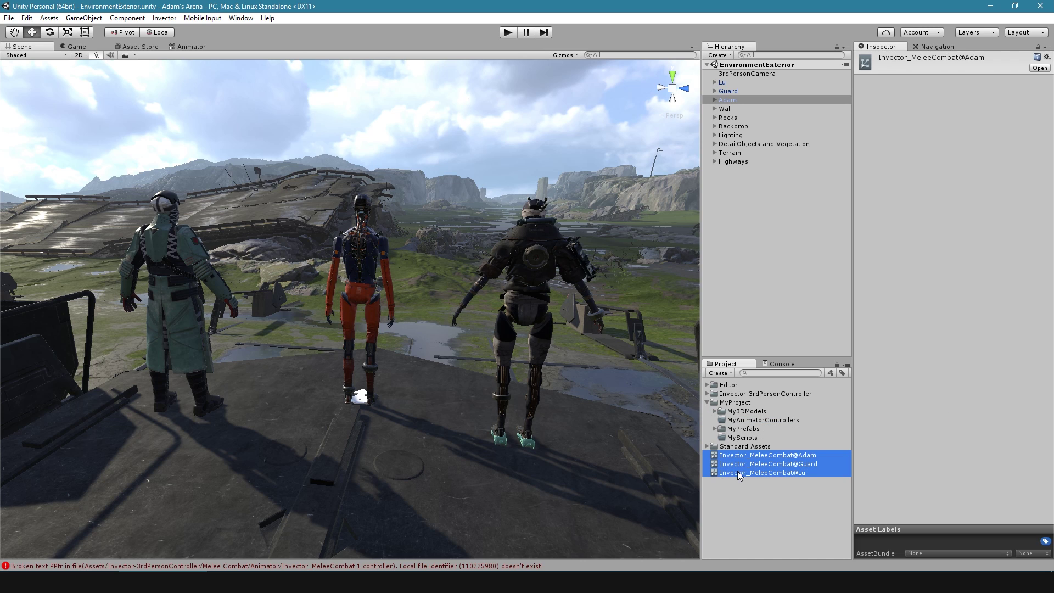
drag(737, 471, 751, 424)
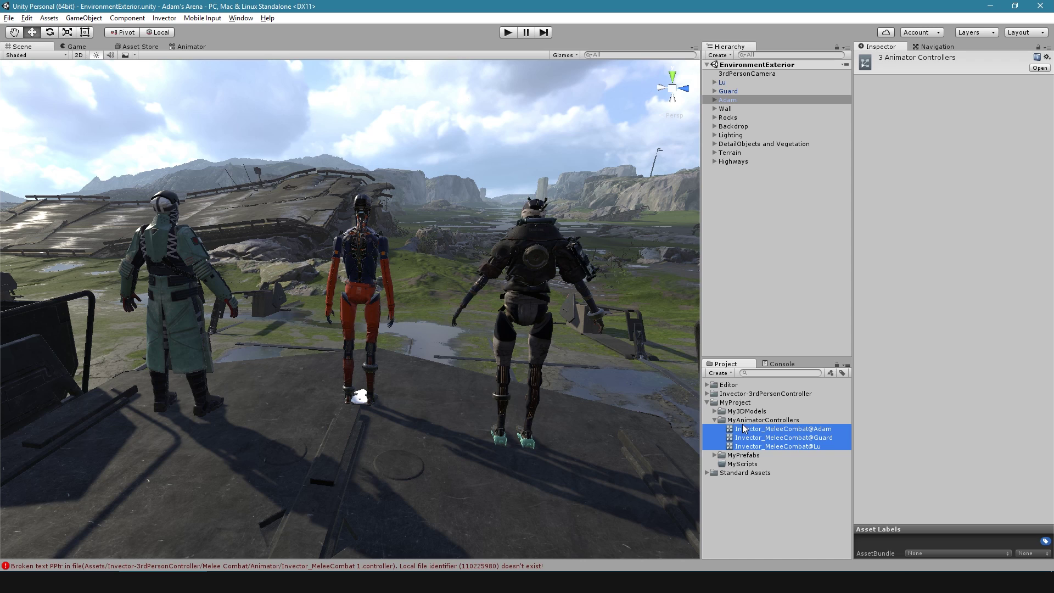
Step: Start creating an Invector melee controller and assign the Adam scene object as its FBX model
click(757, 261)
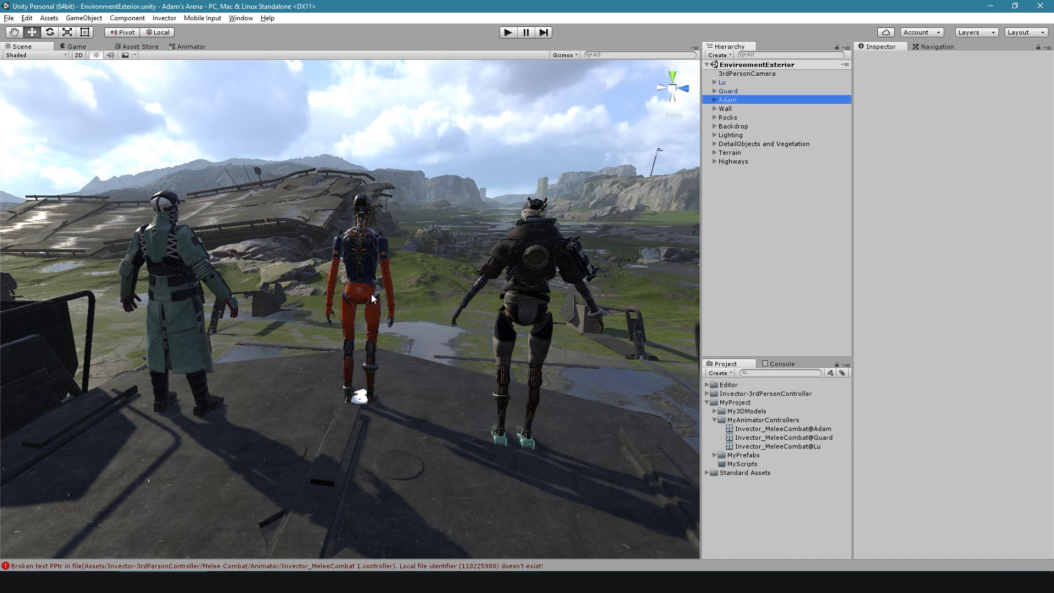
click(163, 20)
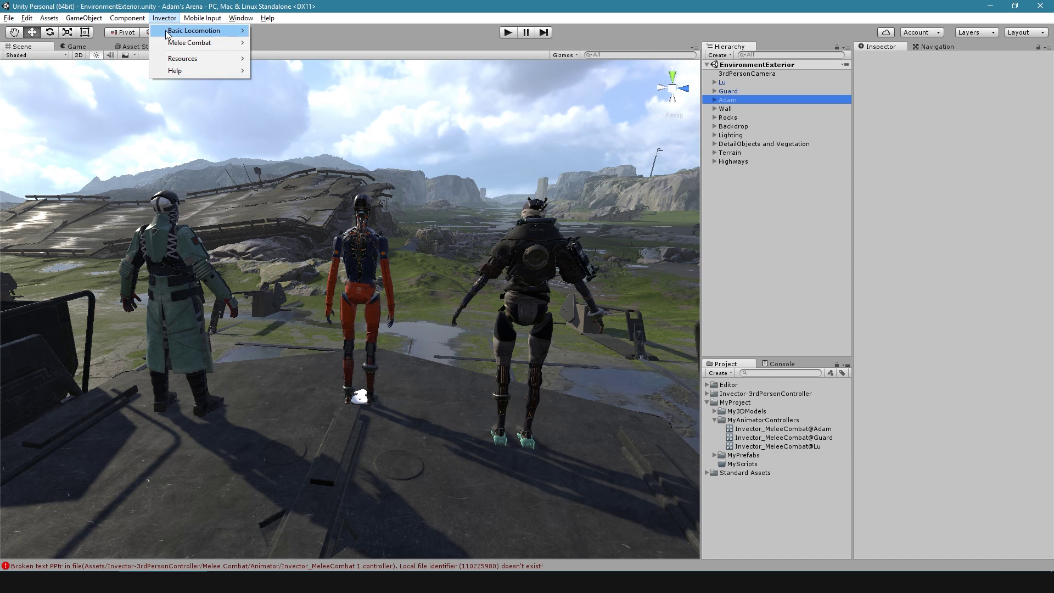
mouse_move(178, 44)
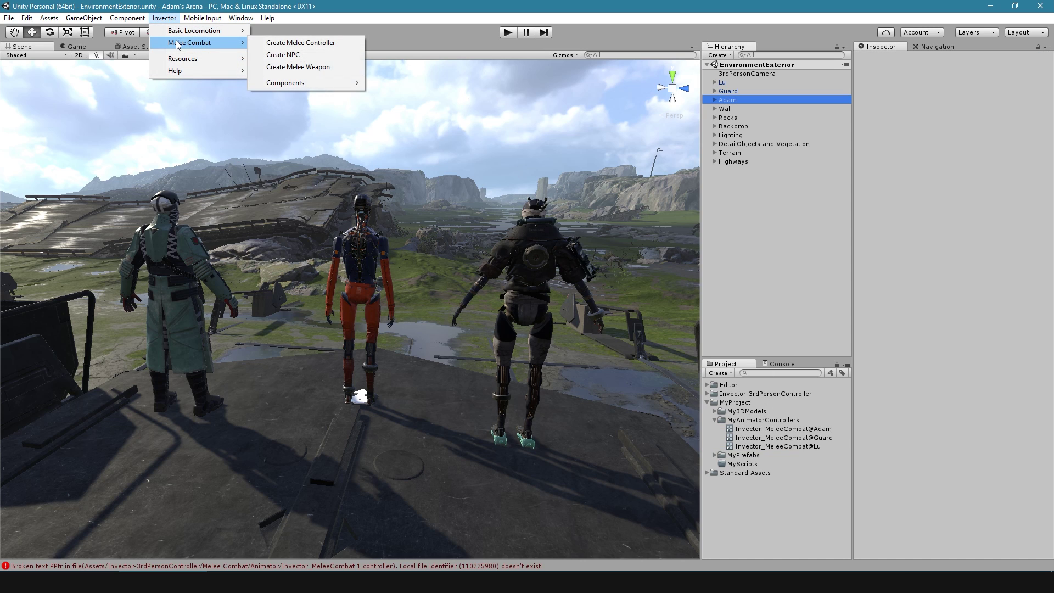
click(305, 44)
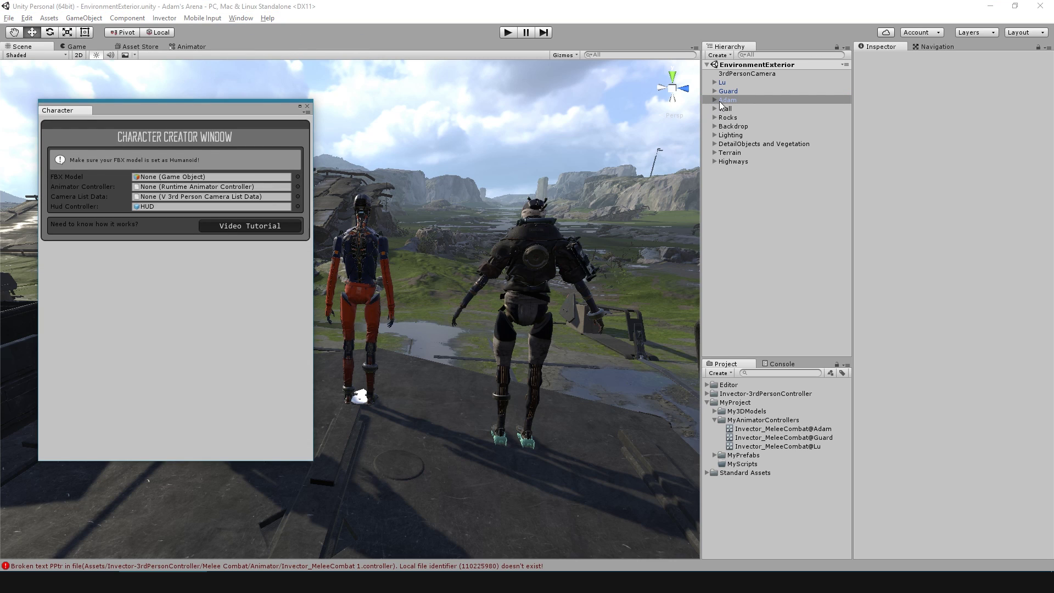
drag(721, 104, 221, 179)
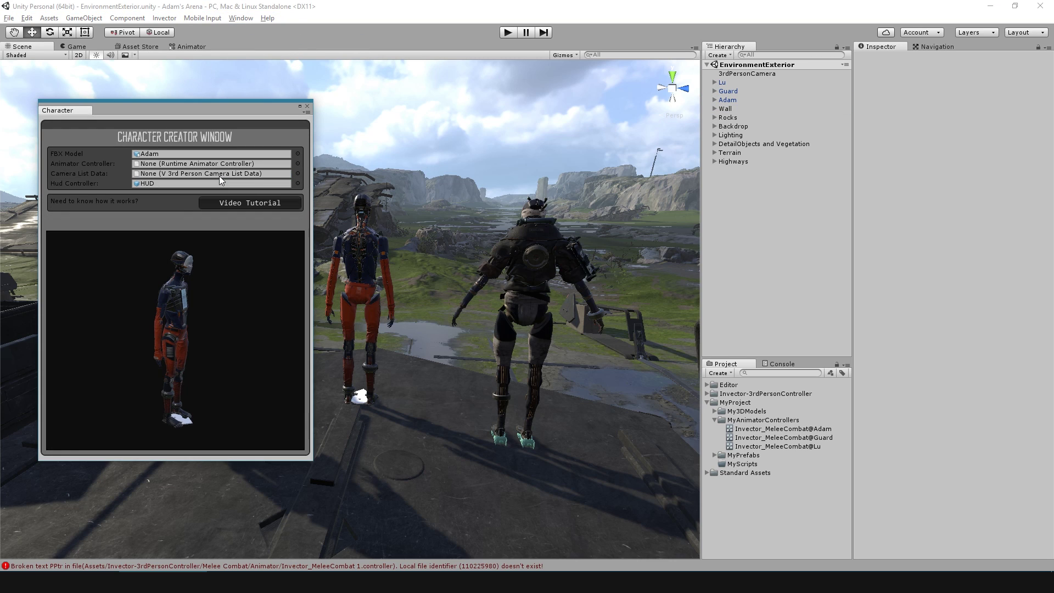
Step: Assign Invector_MeleeCombat@Adam as animator controller and 3rdPerson@CameraState as camera list data, and create the character
click(298, 164)
drag(776, 177, 536, 163)
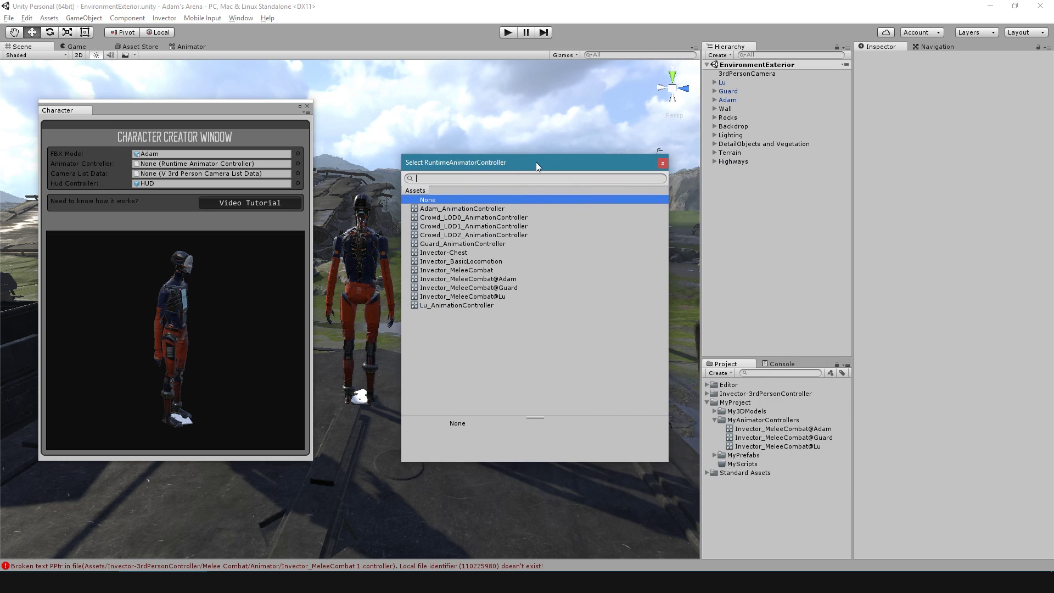
double_click(494, 279)
click(297, 174)
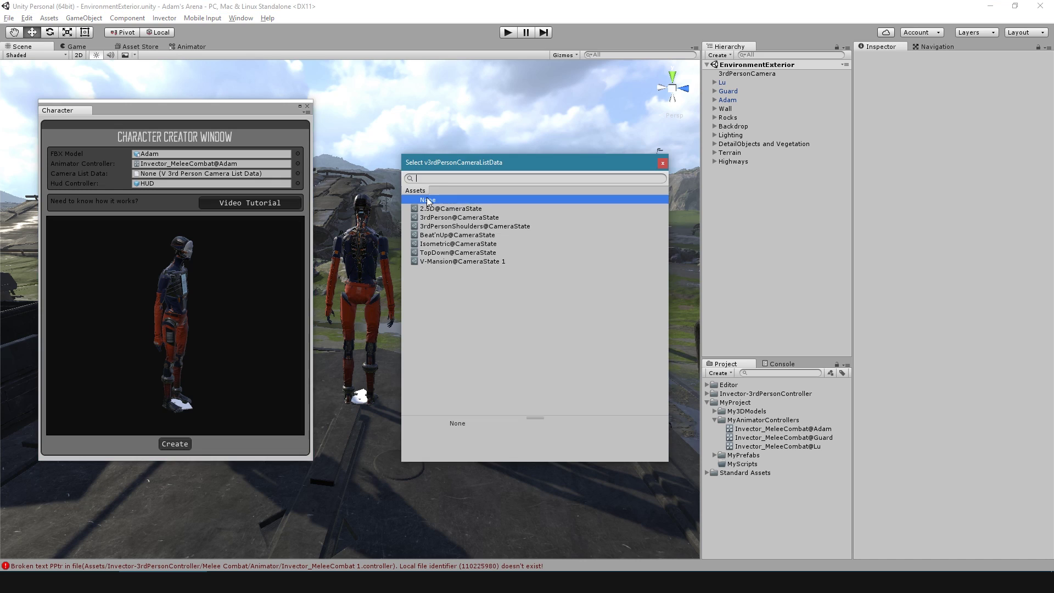
double_click(470, 217)
click(183, 447)
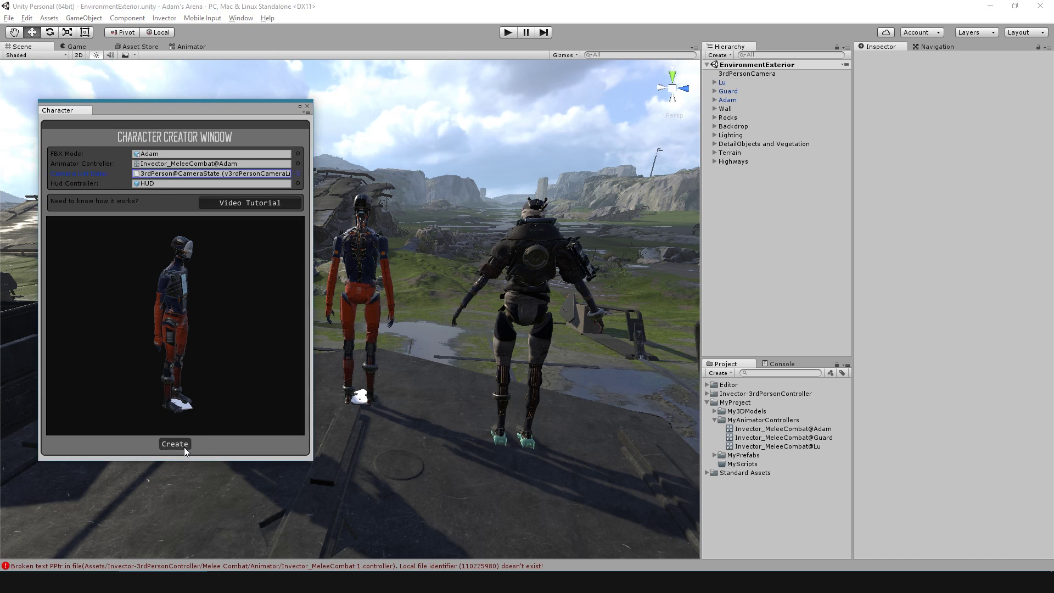
Step: Move the created 3rdPersonController into the current scene view and delete the original Adam object
click(752, 172)
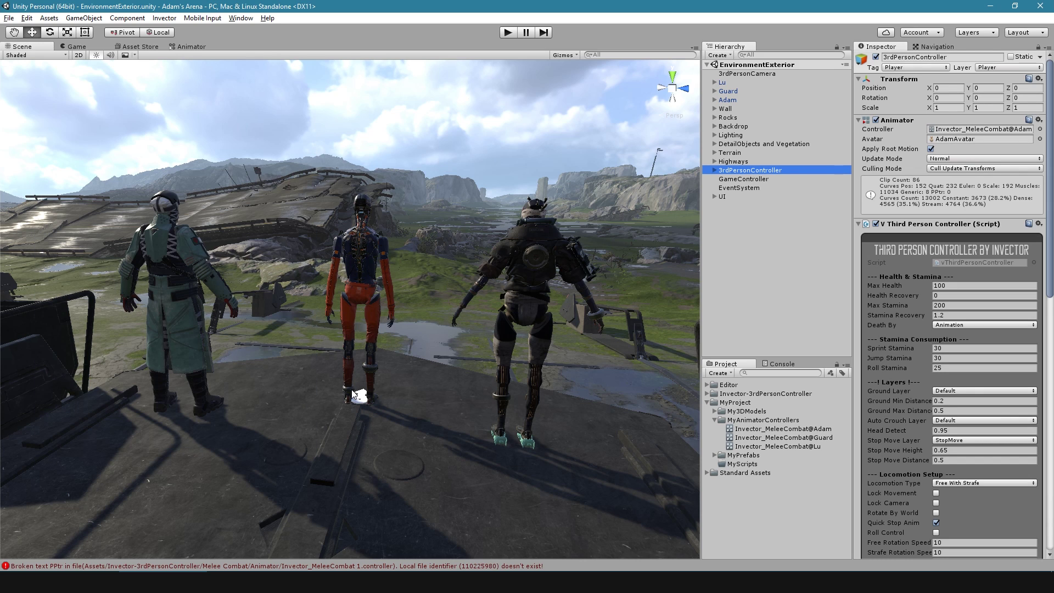
key(ctrl+alt+f)
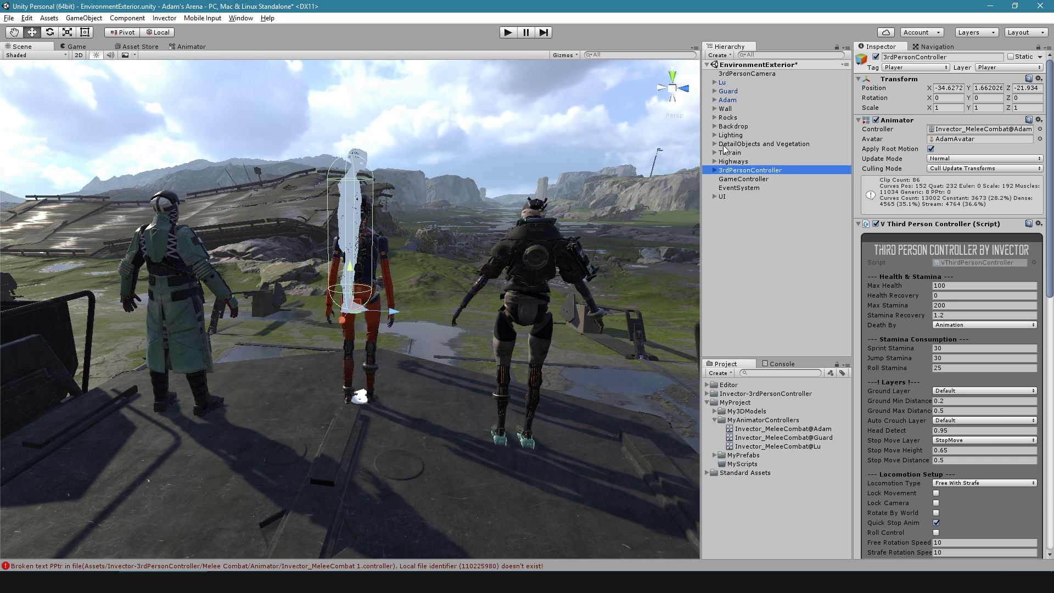
click(737, 100)
key(Delete)
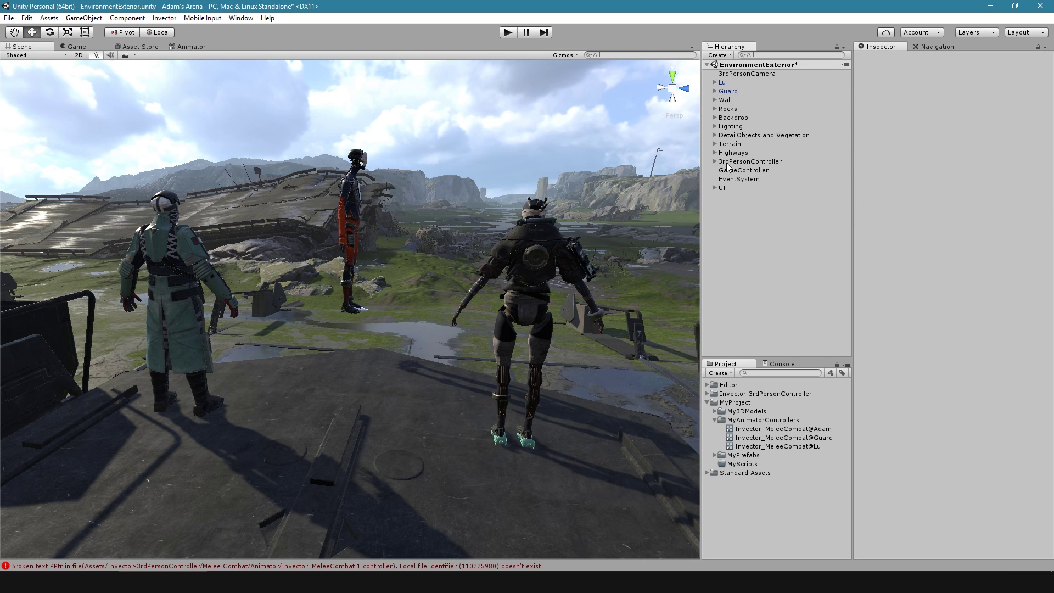
double_click(728, 163)
alt+drag(232, 358, 484, 395)
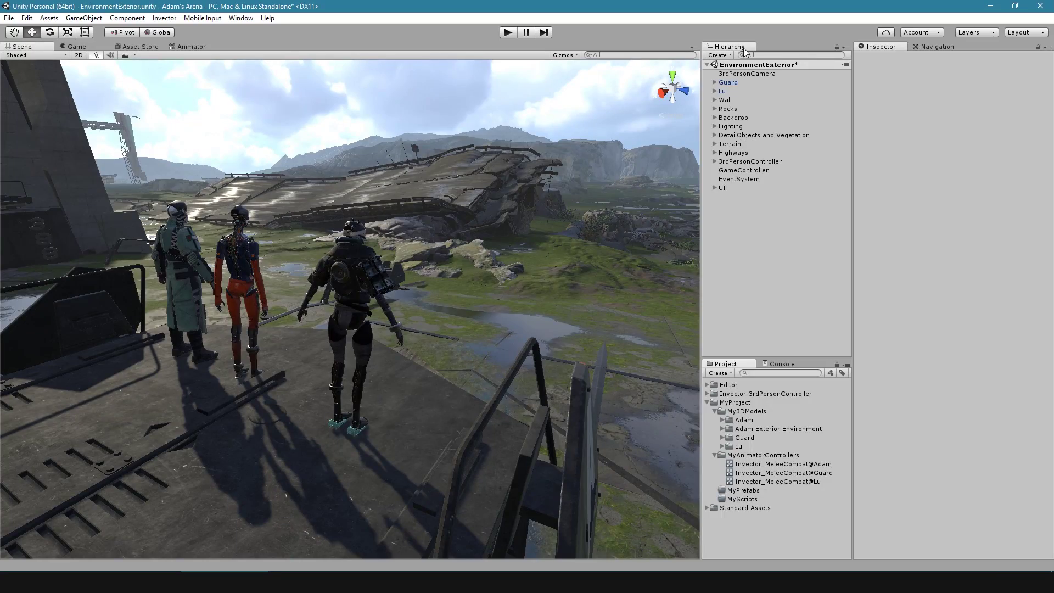
Step: Play the scene and run Adam around the terrain to check his locomotion and the follow camera
double_click(740, 161)
mouse_move(403, 225)
alt+mouse_down()
mouse_move(450, 231)
mouse_move(385, 233)
mouse_move(418, 228)
alt+mouse_up()
click(508, 32)
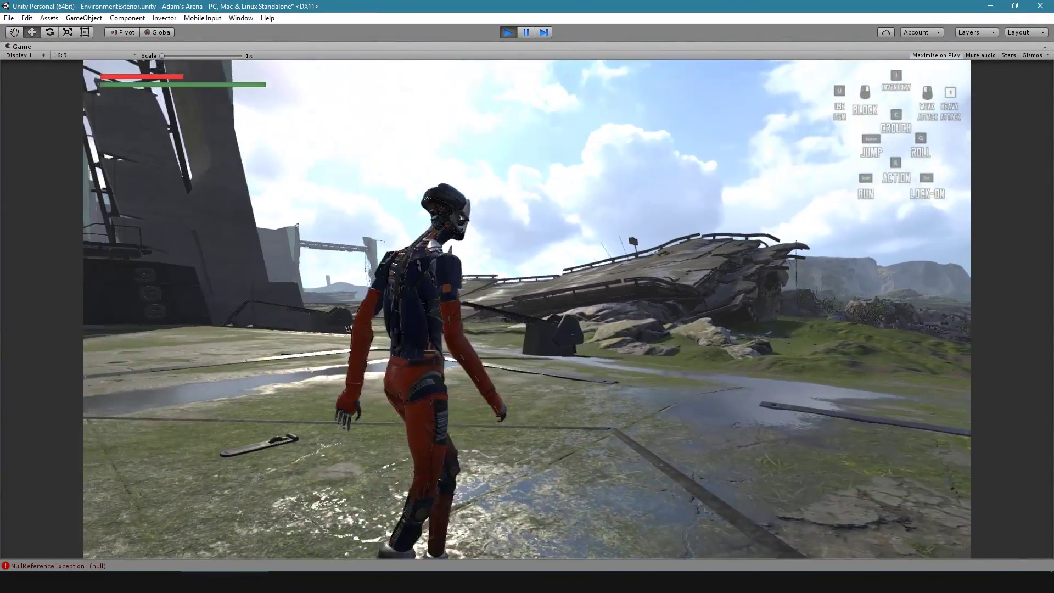
key(w)
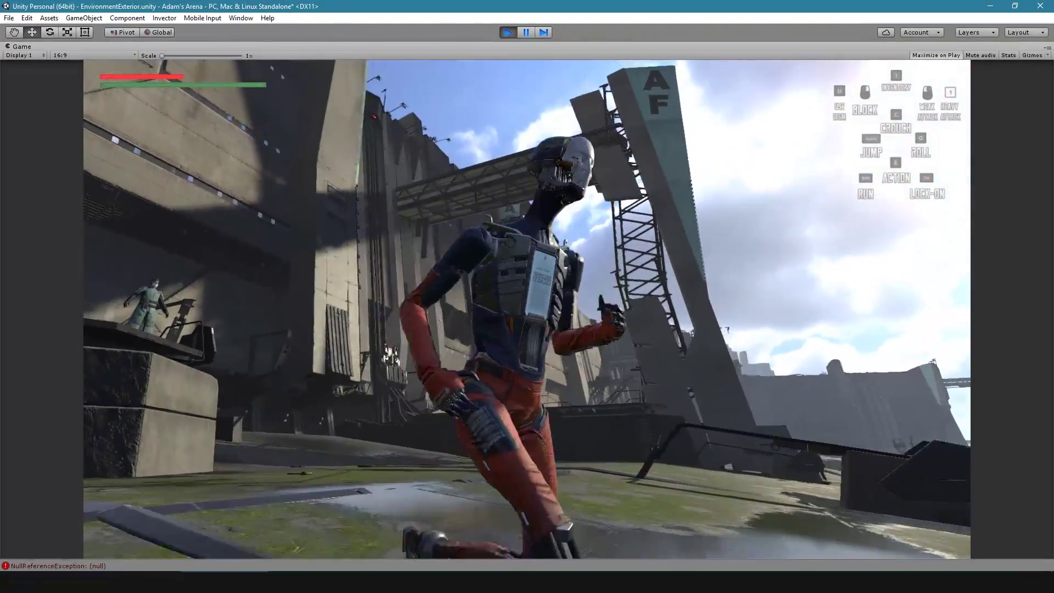
key(w)
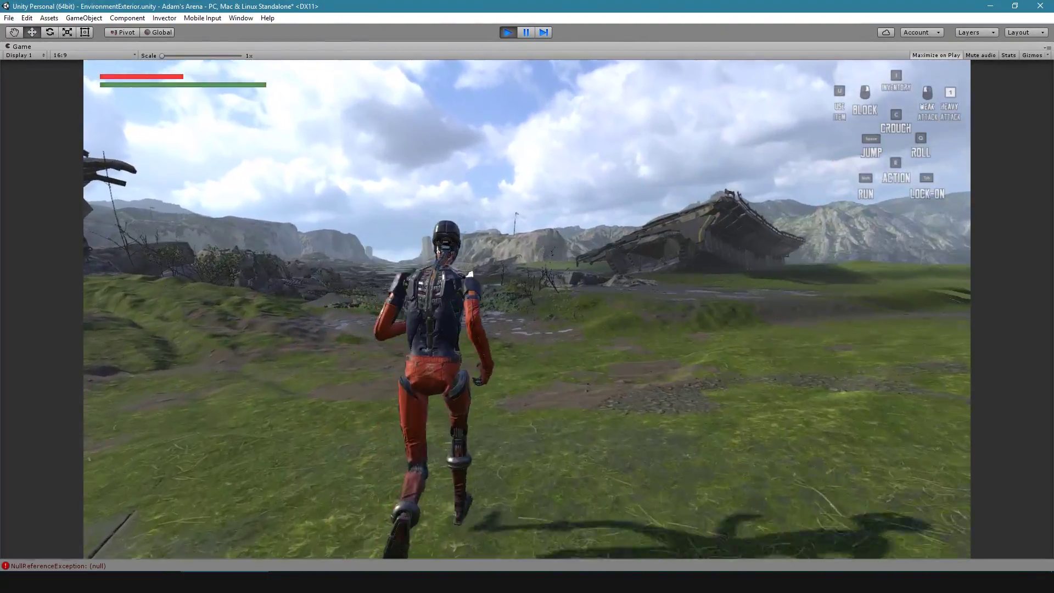
key(w)
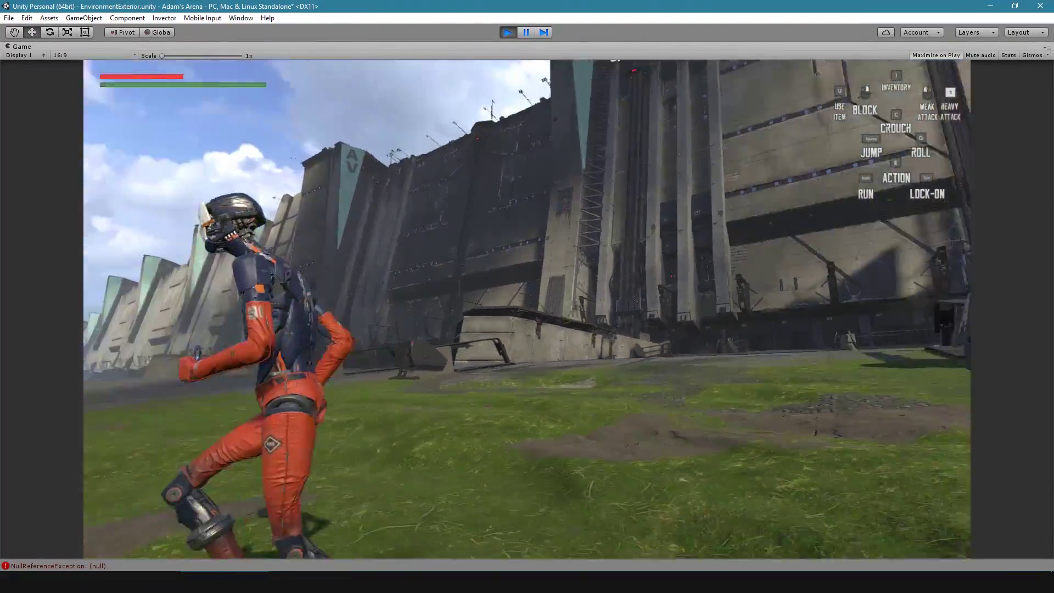
key(s)
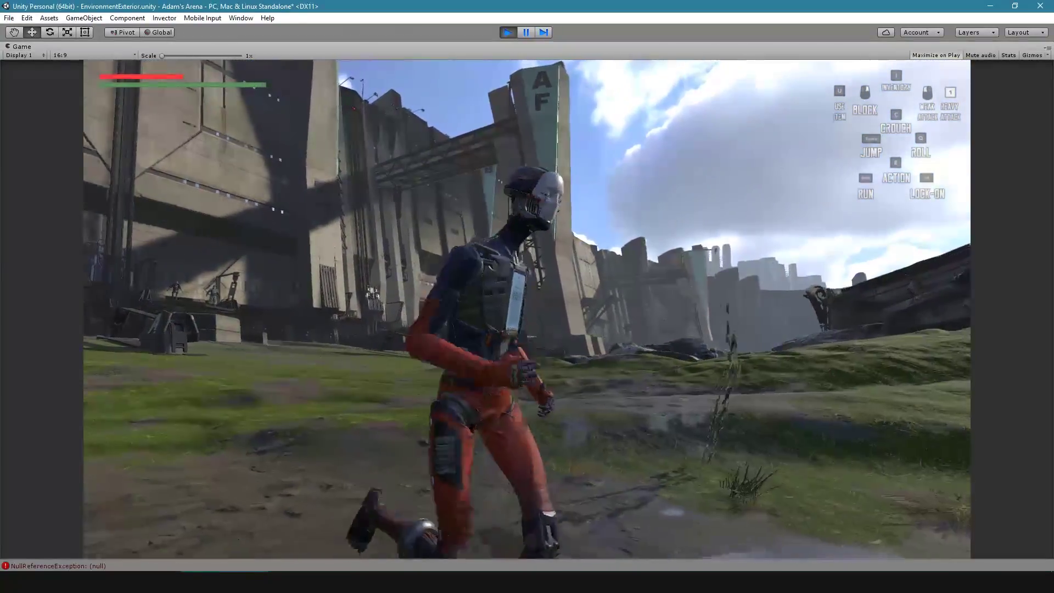
key(w)
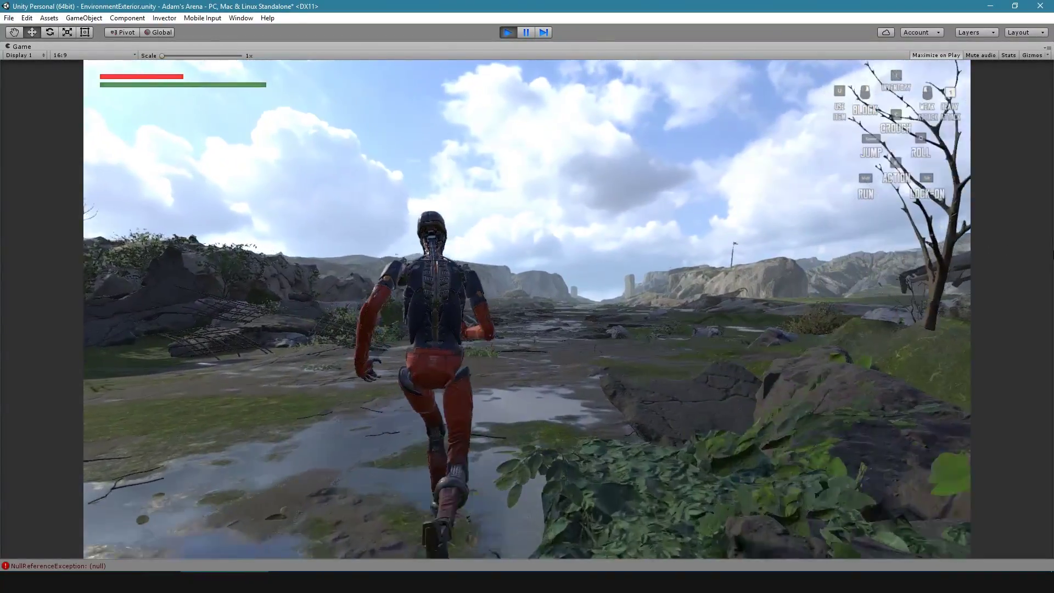
key(w)
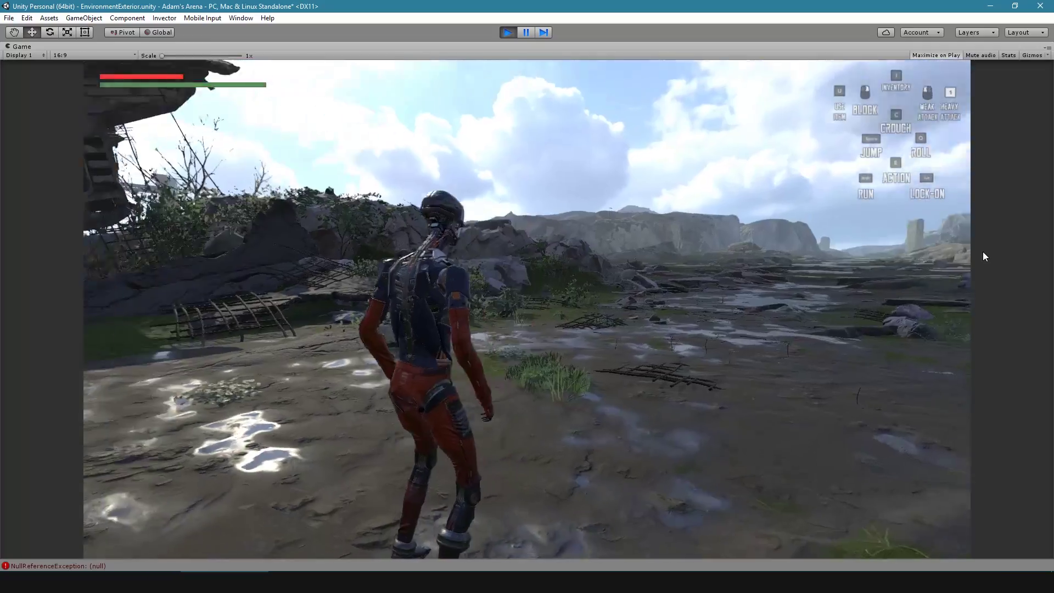
Step: Test Adam's jump, roll, crouch and sprint moves in play mode, and stop the game
key(space)
key(q)
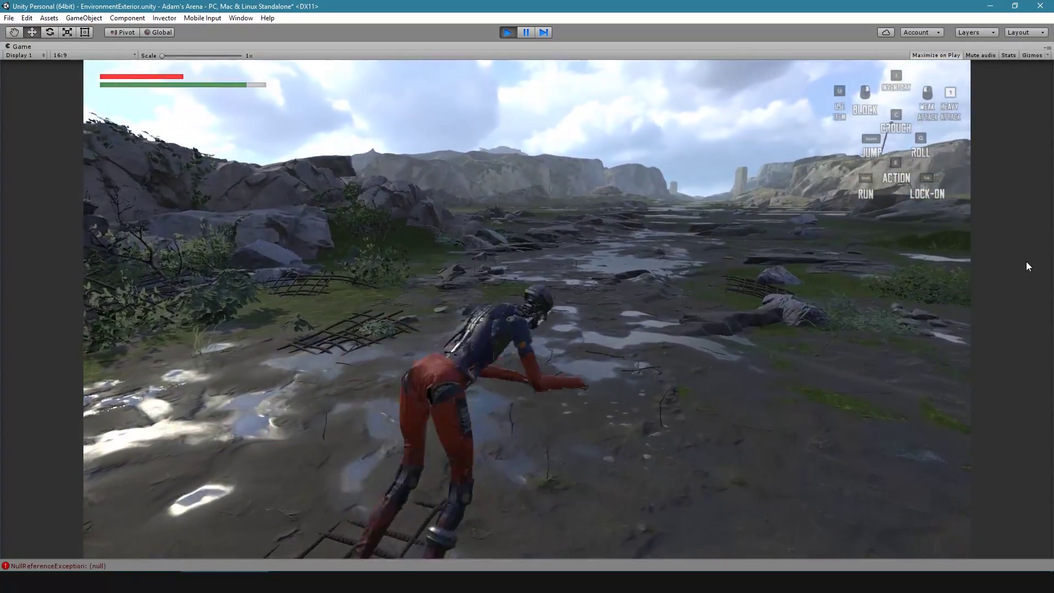
key(c)
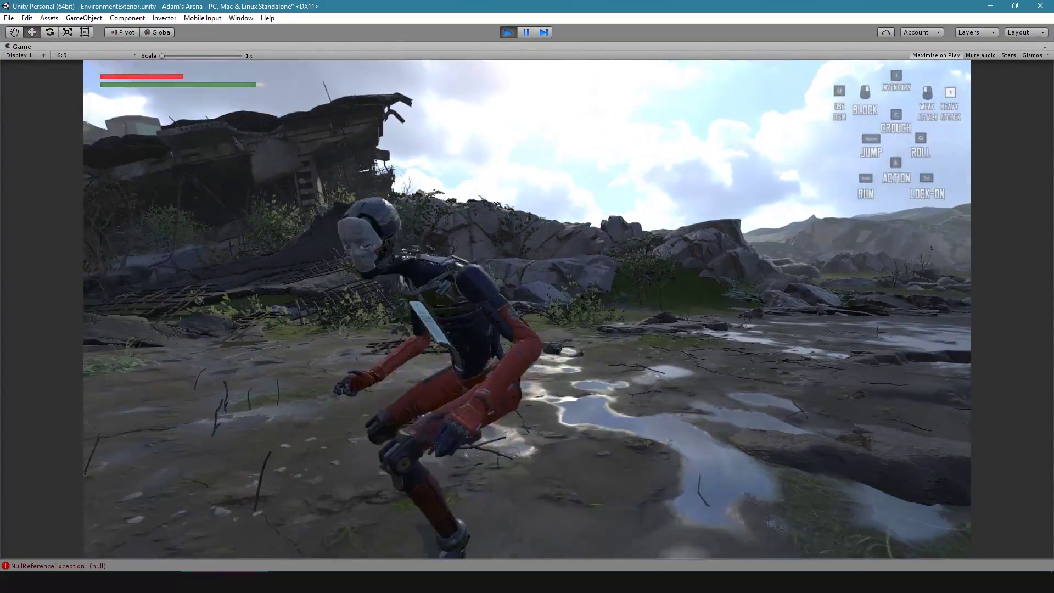
key(w)
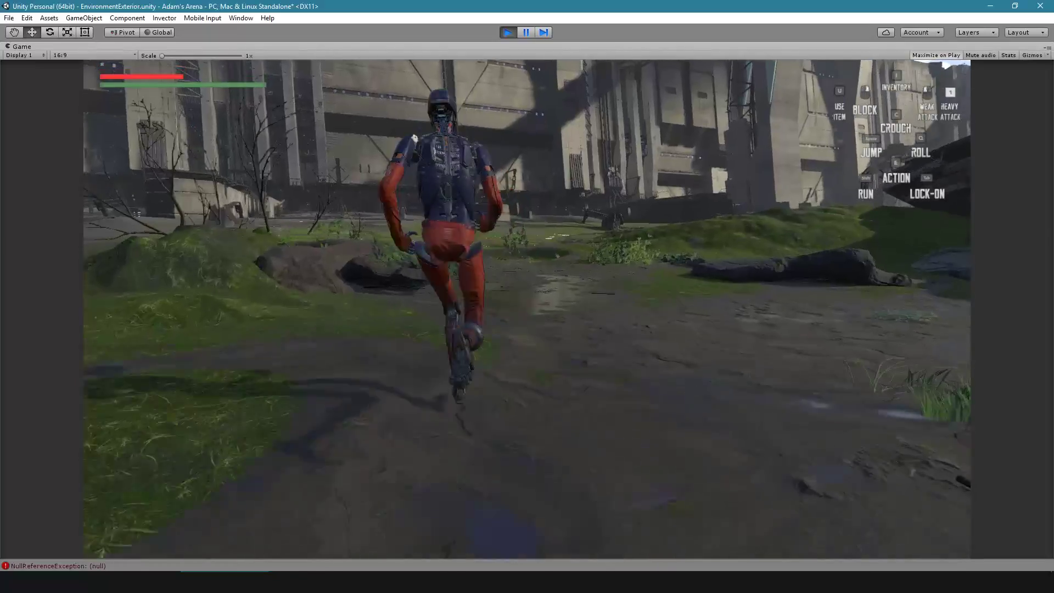
key(s)
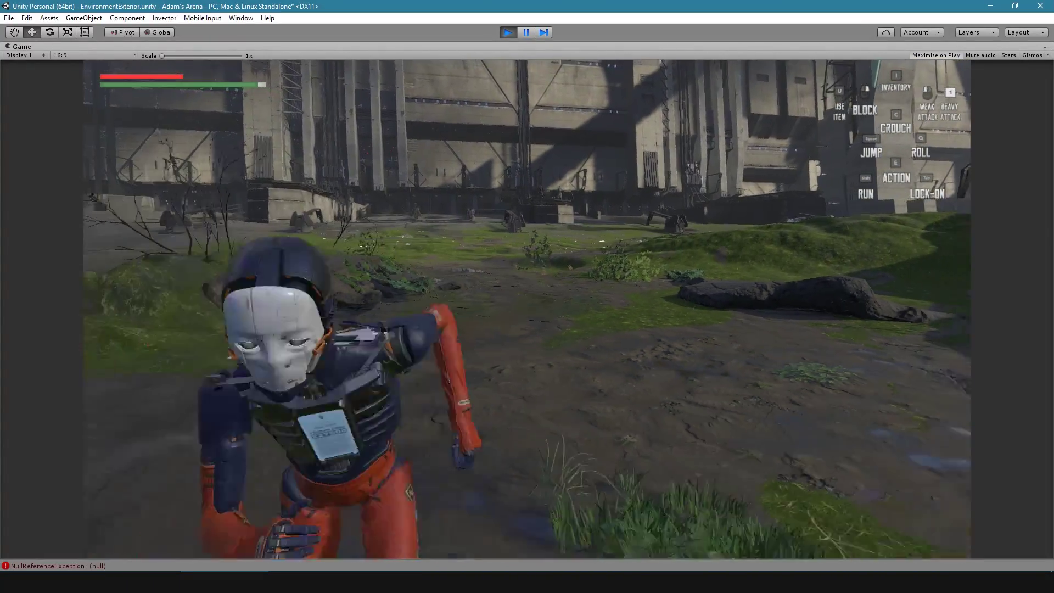
key(shift)
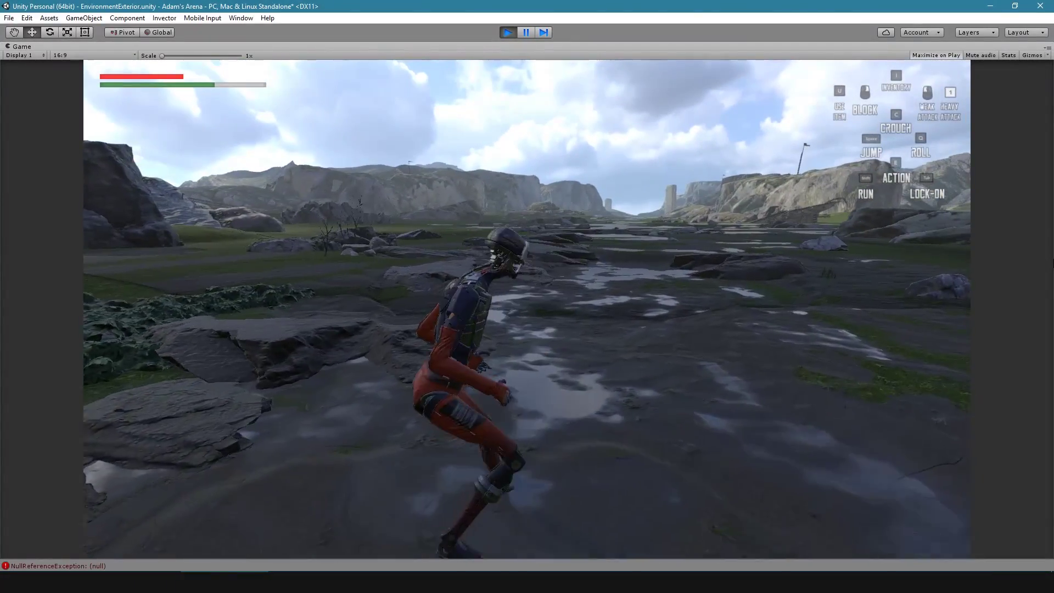
key(w)
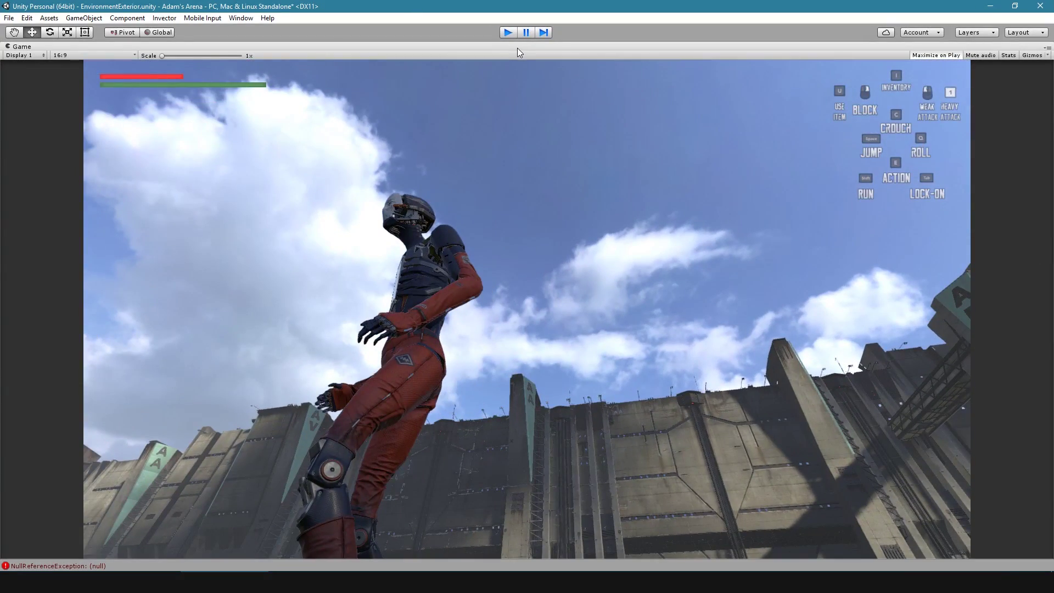
key(ctrl+p)
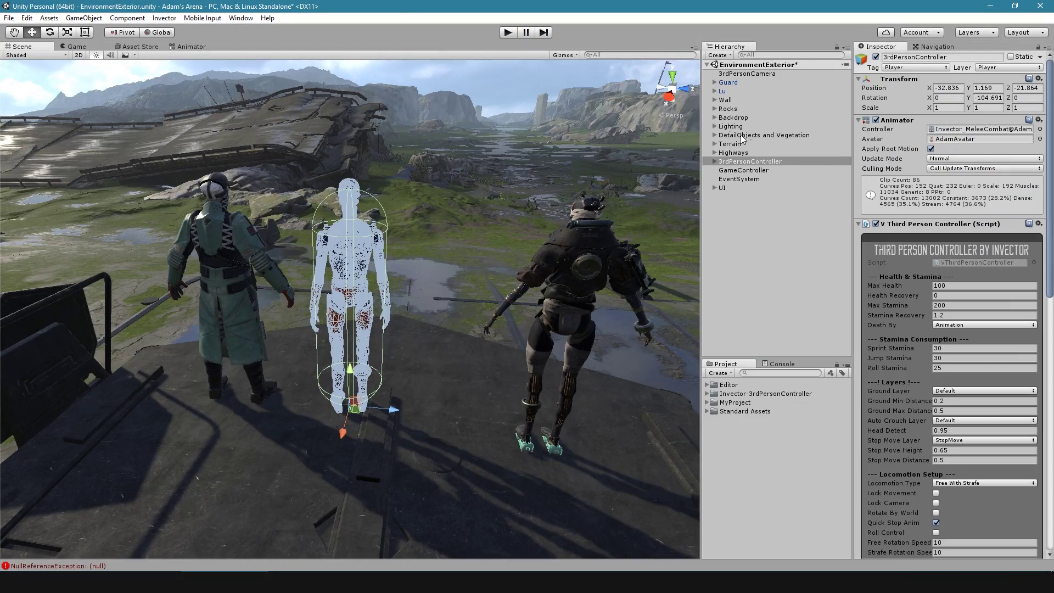
Step: Add the Invector MeleeManager component to the 3rdPersonController
click(738, 161)
alt+drag(432, 202, 472, 184)
click(164, 18)
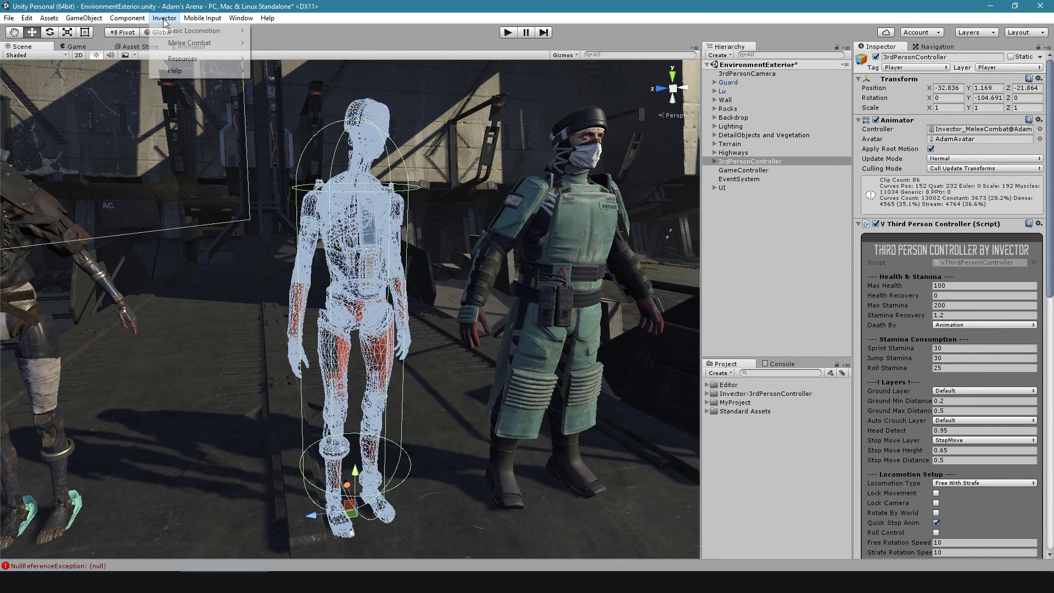
mouse_move(182, 42)
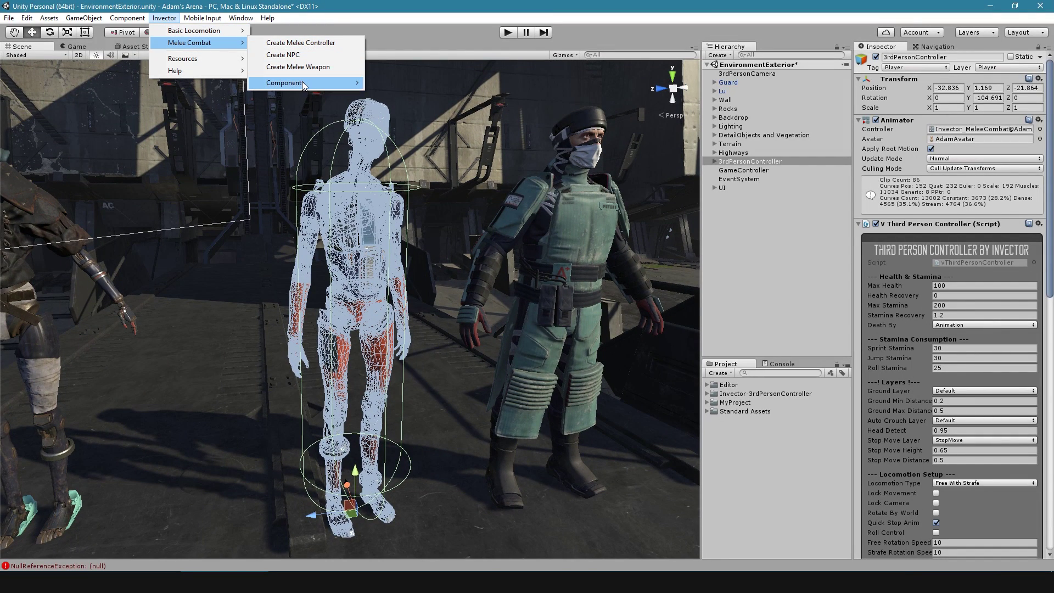
mouse_move(337, 83)
click(406, 97)
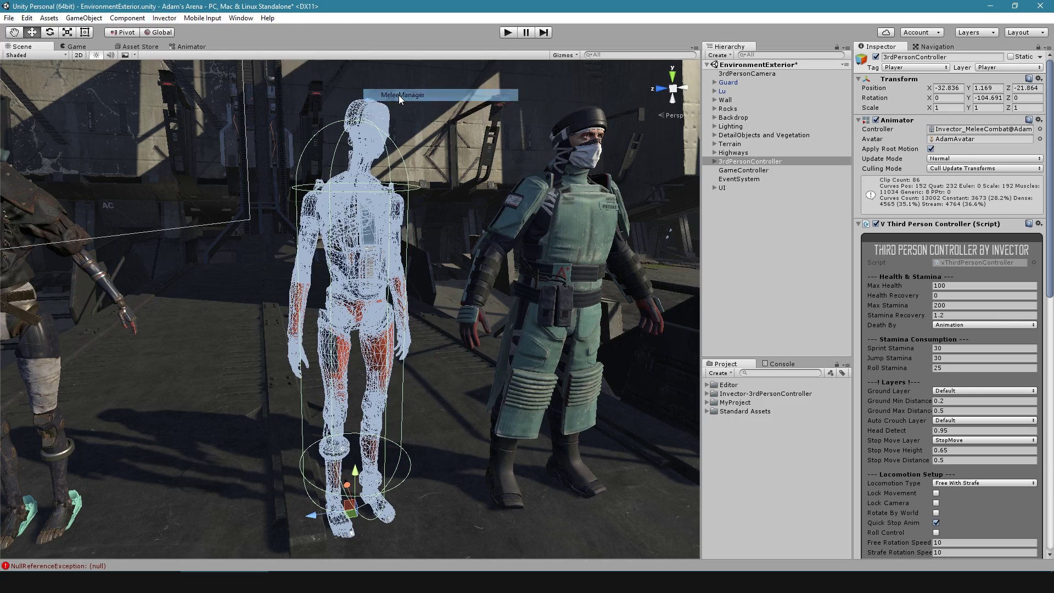
Step: Set the Z scale of the hitBox on Adam's right forearm to 0.14
alt+drag(456, 329, 322, 286)
scroll(416, 248, up, 5)
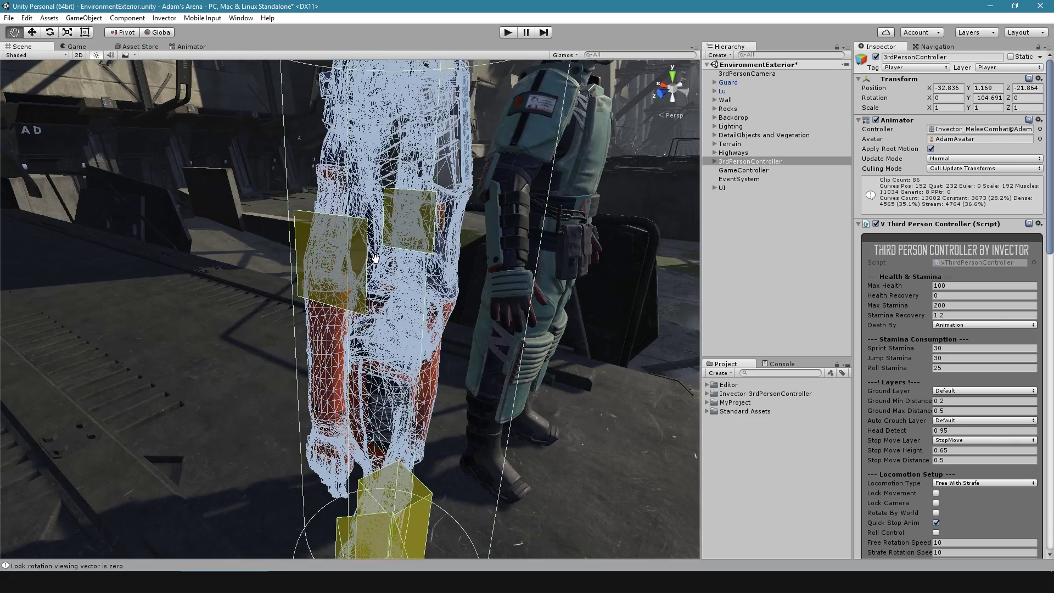
click(337, 256)
alt+drag(338, 255, 417, 263)
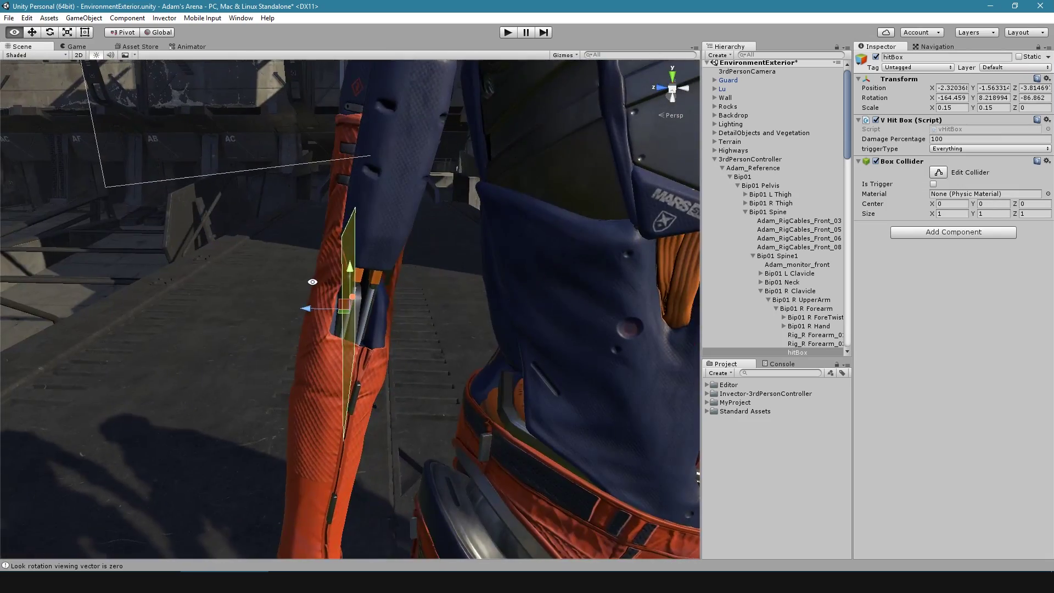
scroll(417, 263, down, 5)
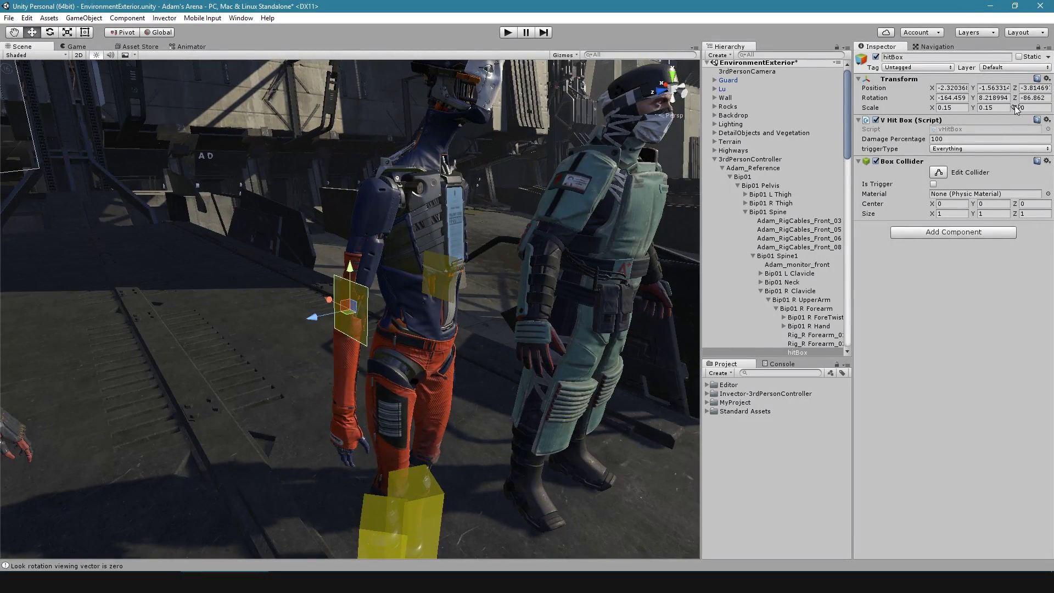
mouse_move(1017, 108)
mouse_down()
mouse_move(1044, 108)
mouse_move(1020, 109)
mouse_up()
Step: Move the hitBox on Adam's right forearm down so it sits around the middle of the forearm
alt+drag(527, 289, 511, 297)
scroll(422, 367, up, 5)
alt+drag(422, 368, 496, 351)
scroll(497, 351, down, 4)
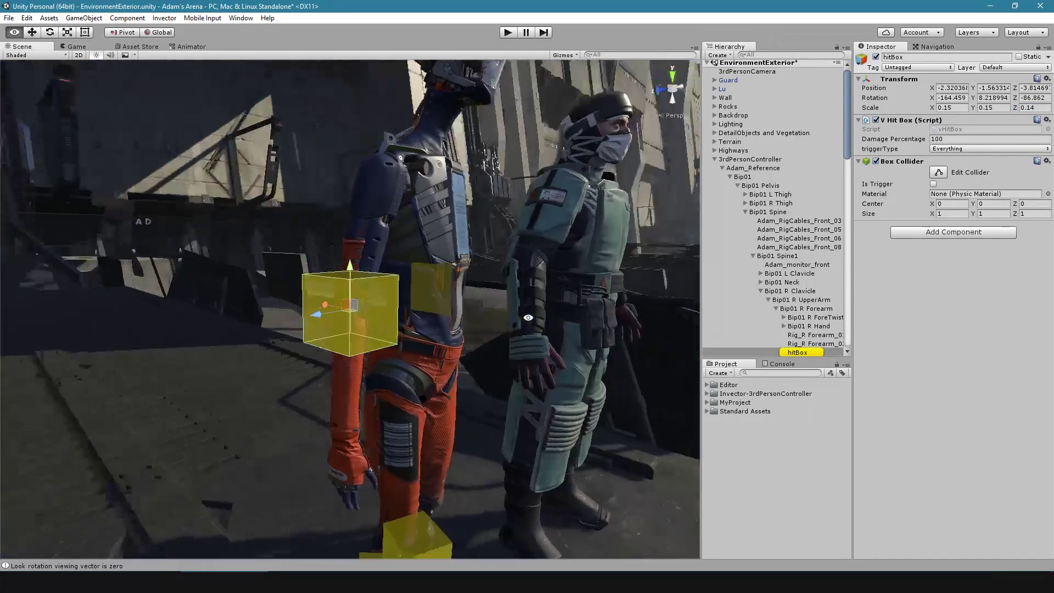
alt+drag(529, 318, 519, 316)
key(r)
drag(352, 279, 352, 339)
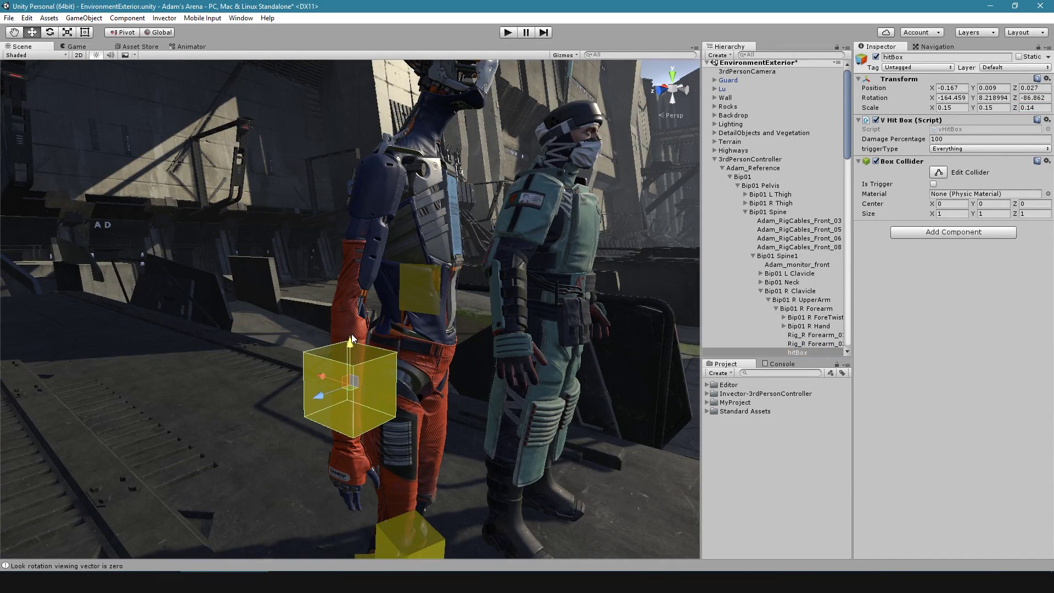
Step: Stretch the right forearm hitBox lengthwise to a Y scale of about 0.348 so it covers Adam's forearm
key(r)
scroll(337, 355, up, 3)
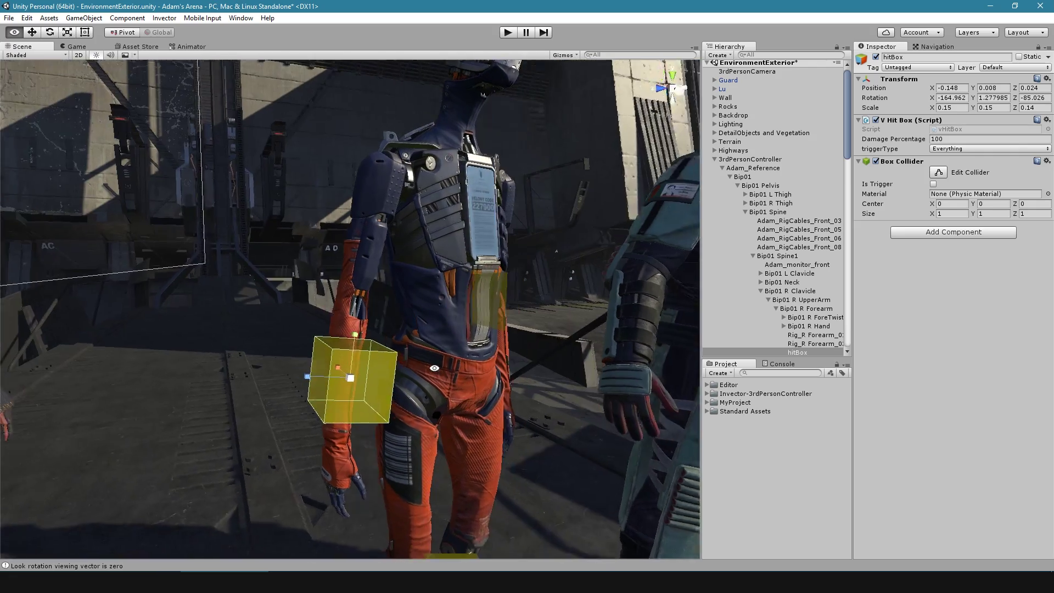
drag(355, 332, 443, 326)
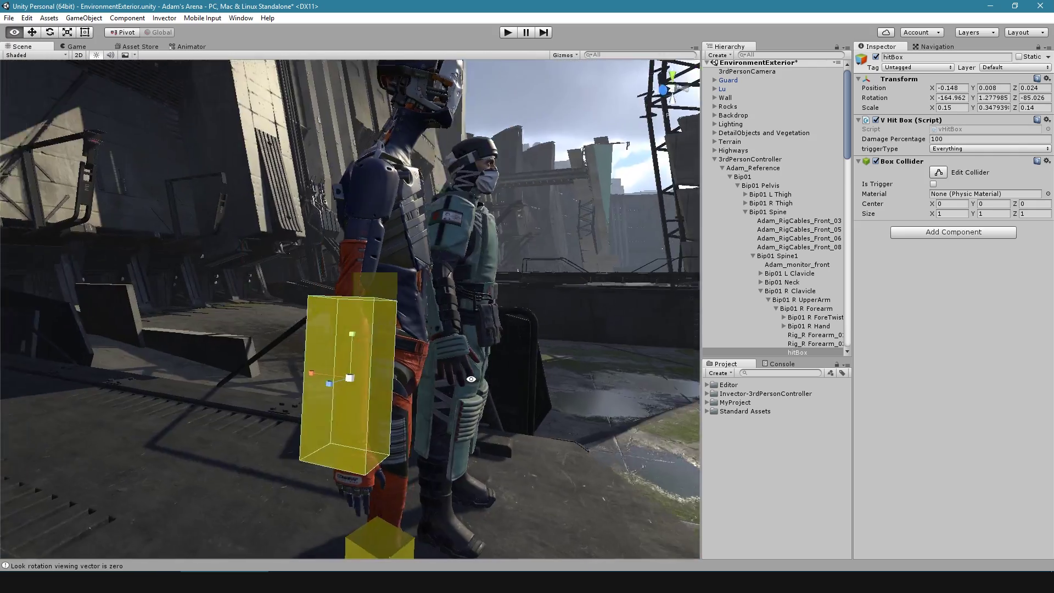
scroll(444, 326, down, 3)
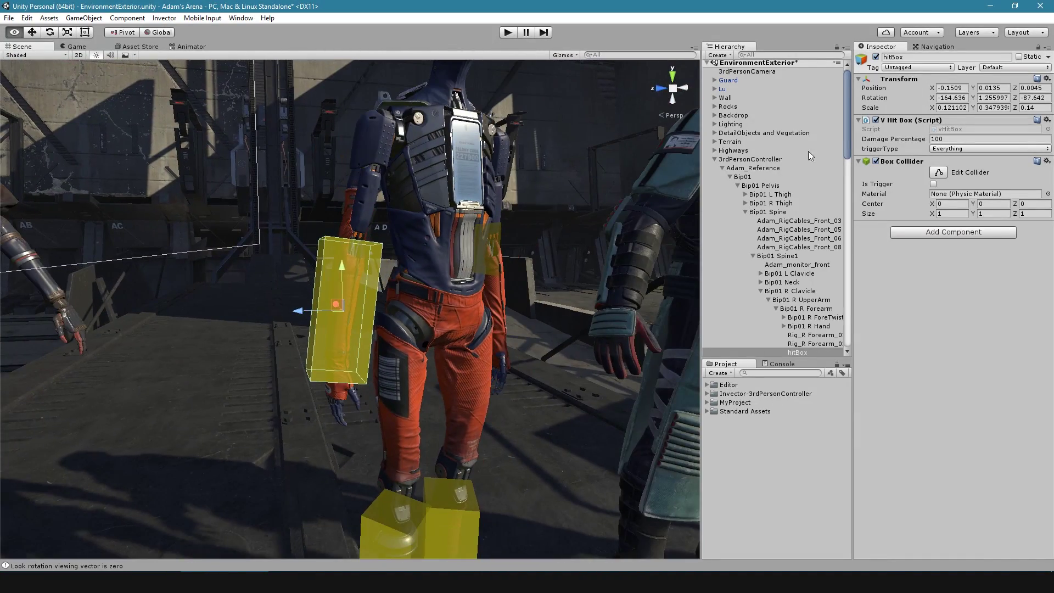
Step: Copy the right forearm hitBox's transform component and paste its values onto the hitBox of Adam's left forearm
click(1047, 78)
click(1006, 130)
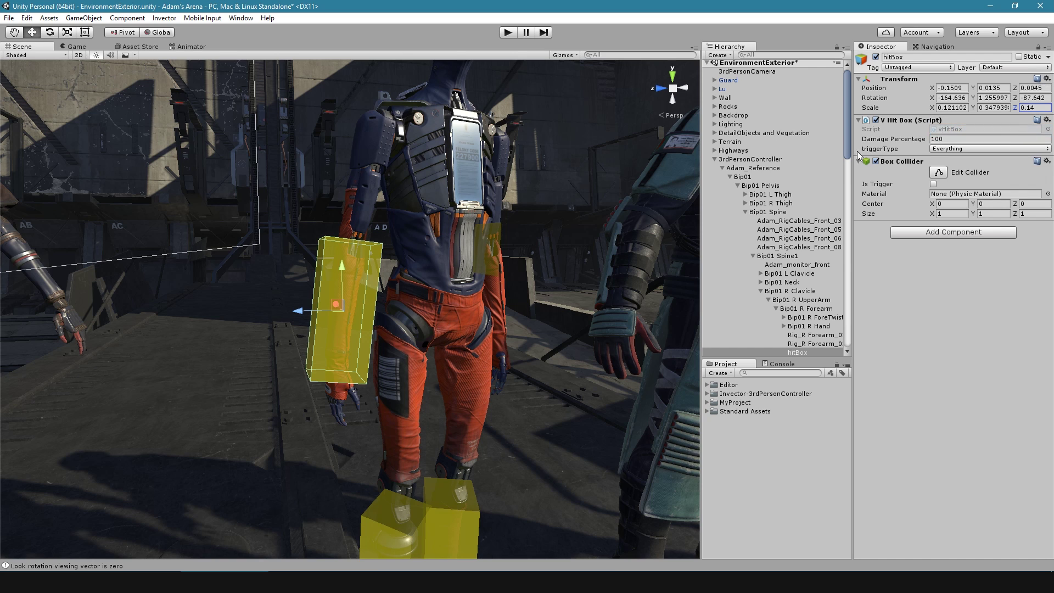
alt+drag(628, 275, 495, 246)
click(505, 245)
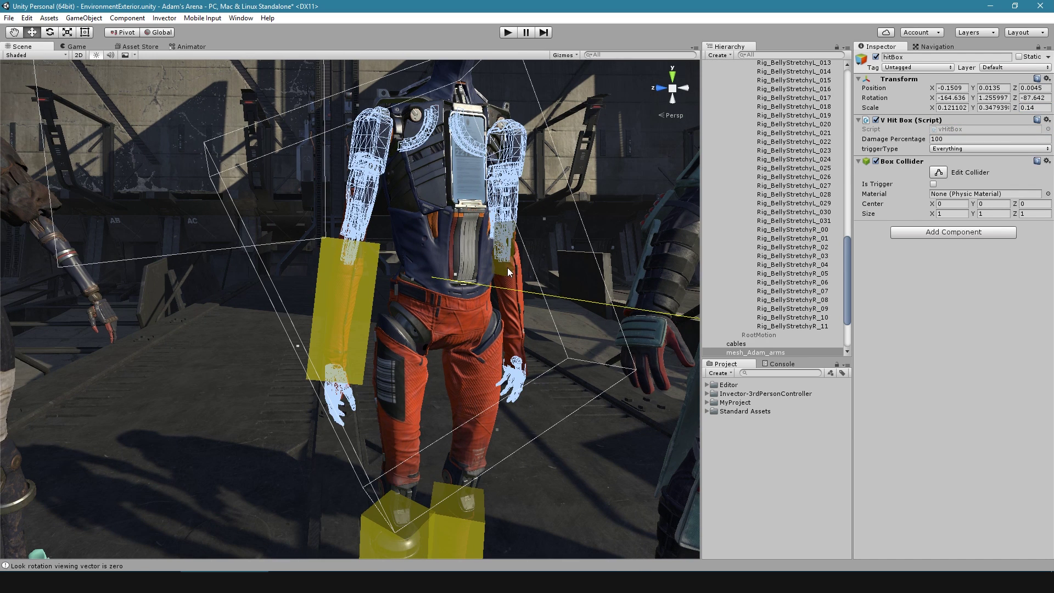
click(501, 274)
click(516, 236)
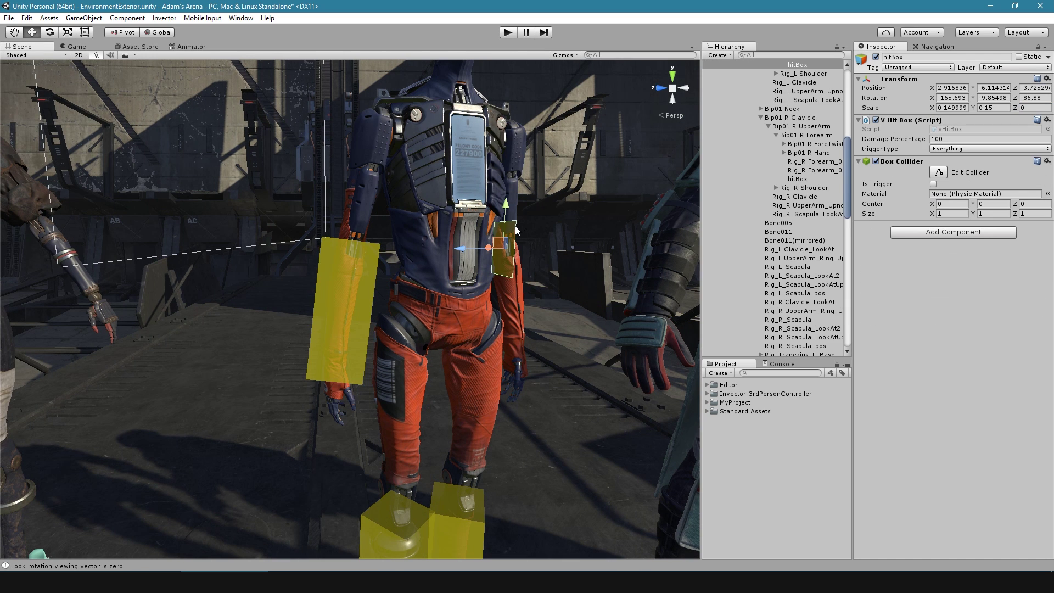
click(1048, 78)
click(1029, 151)
Step: Check Adam's fitted hitboxes, play the scene to test his melee controller, and stop the game
alt+scroll(443, 290, down, 5)
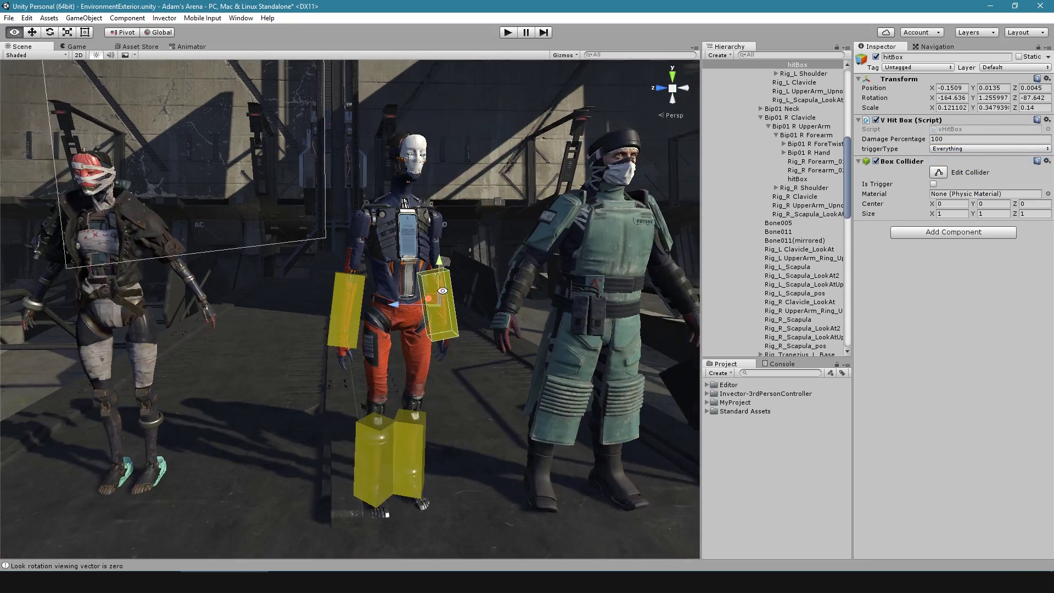
alt+drag(443, 291, 550, 287)
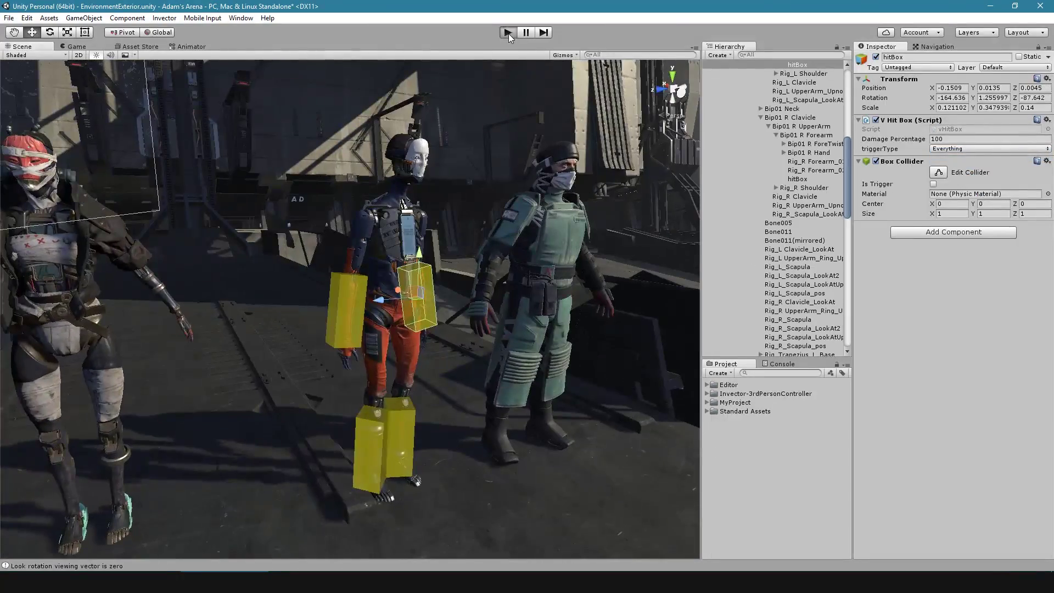
click(509, 32)
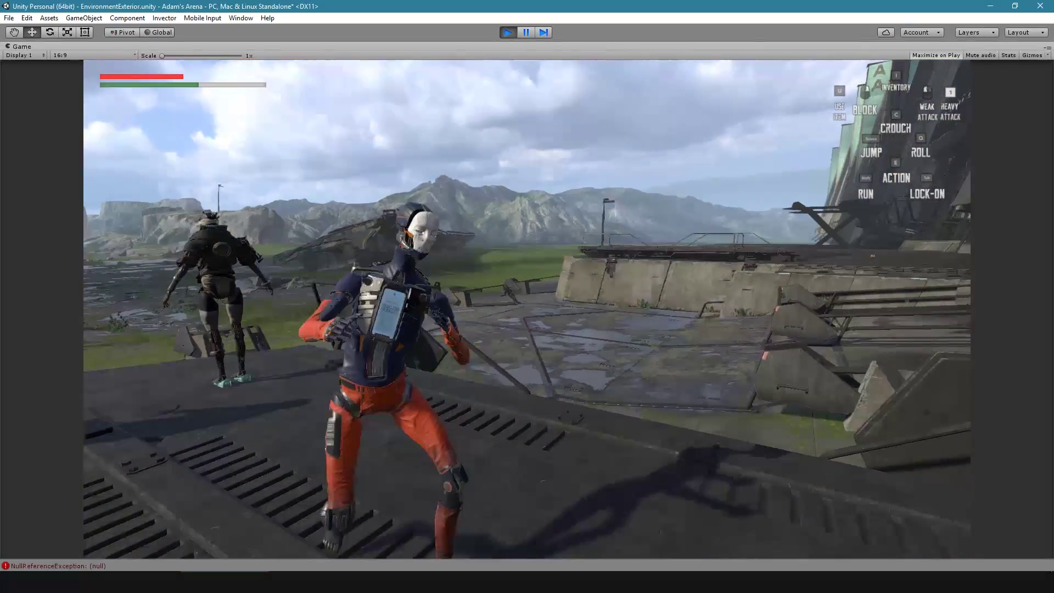
key(w)
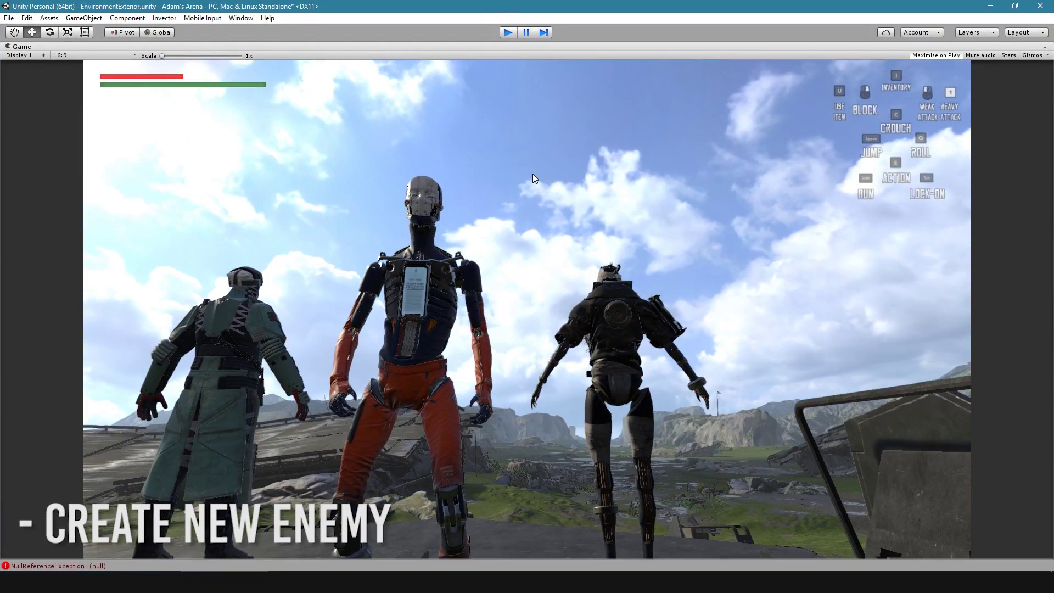
key(ctrl+p)
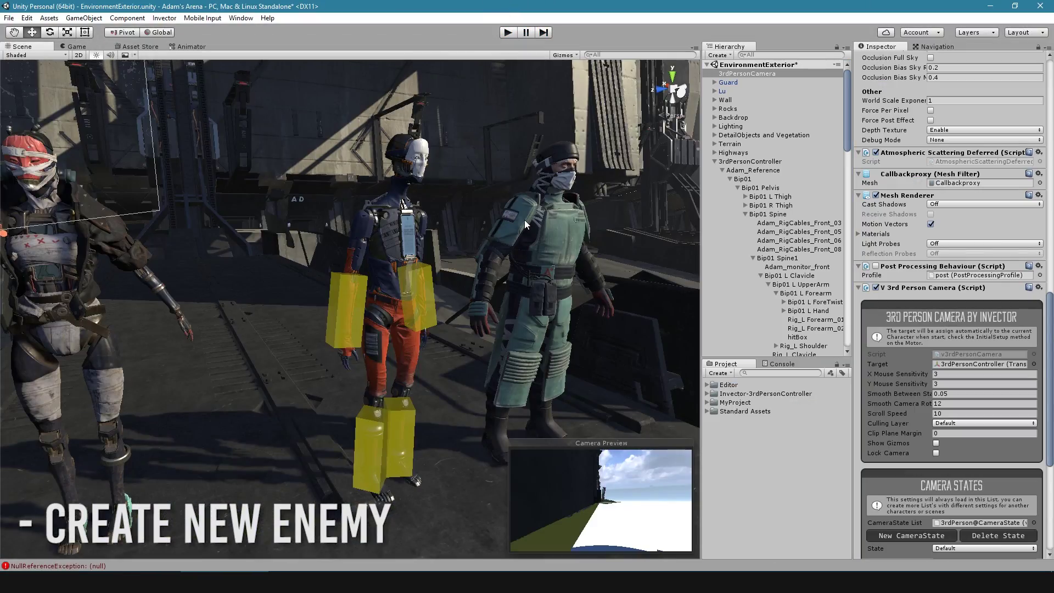
Step: Start a new Invector melee NPC with the Enemy AI character type and Guard as its FBX model
click(164, 19)
mouse_move(174, 48)
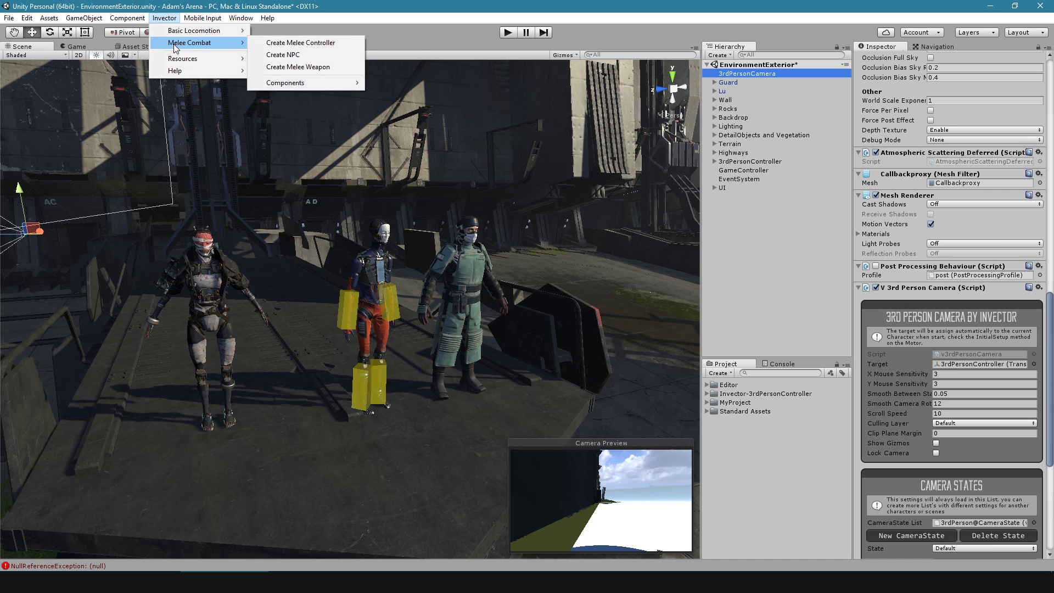
click(287, 56)
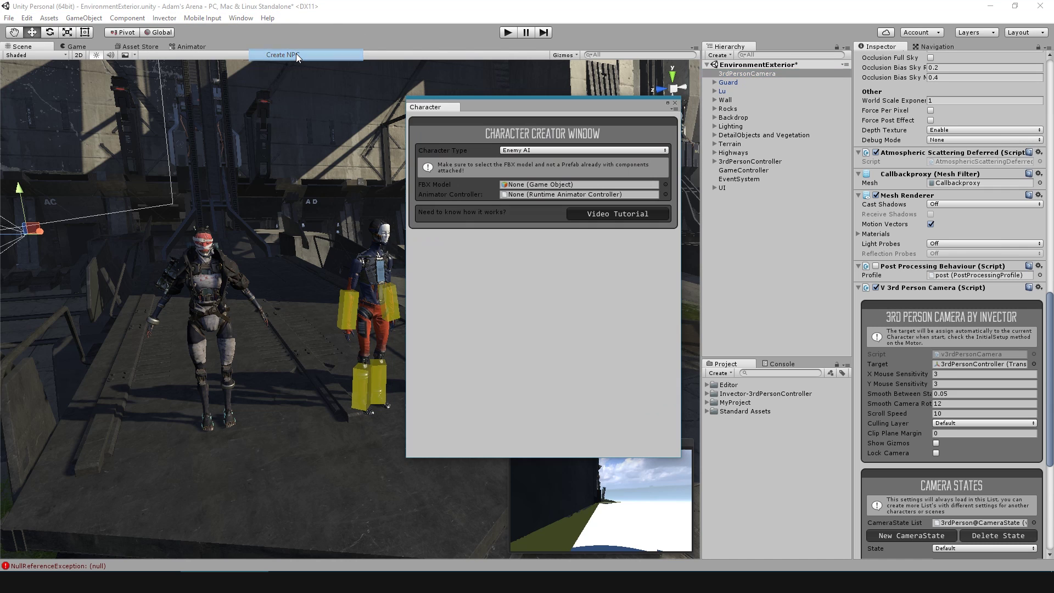
drag(495, 99, 216, 82)
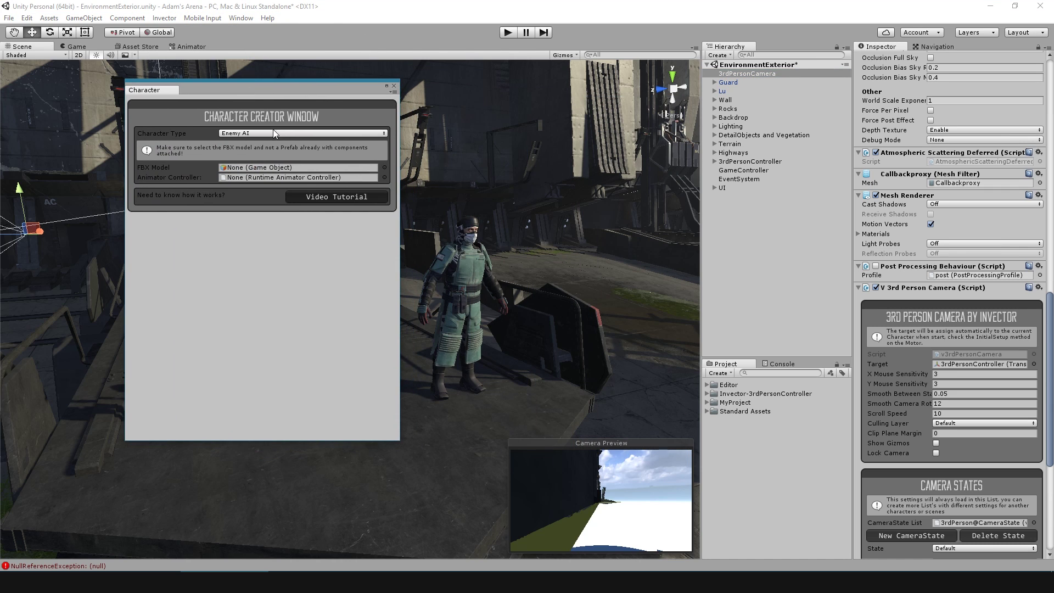
click(275, 133)
click(258, 145)
drag(731, 85, 244, 166)
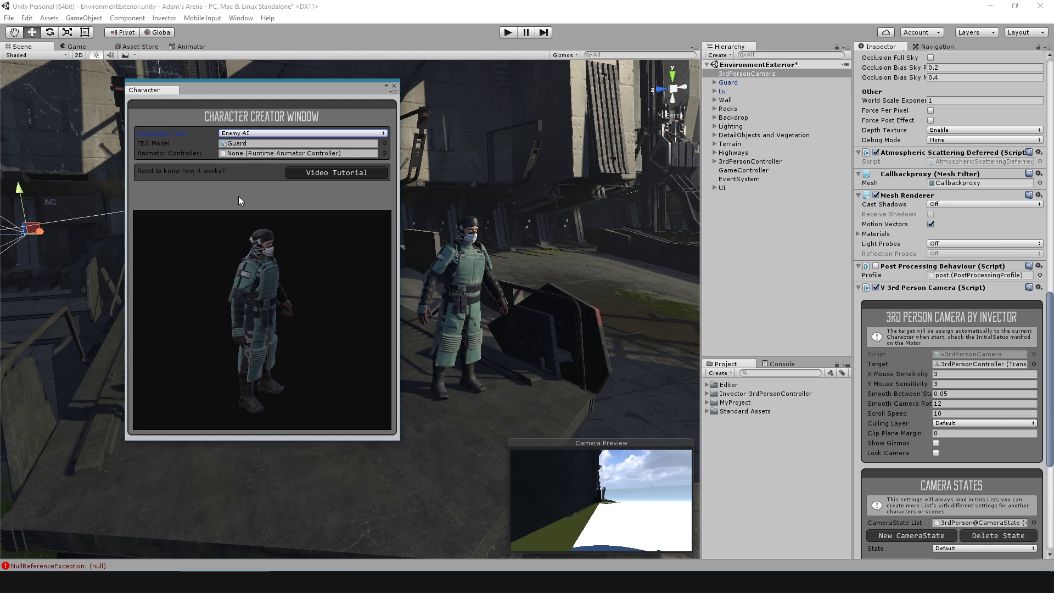
drag(225, 215, 264, 289)
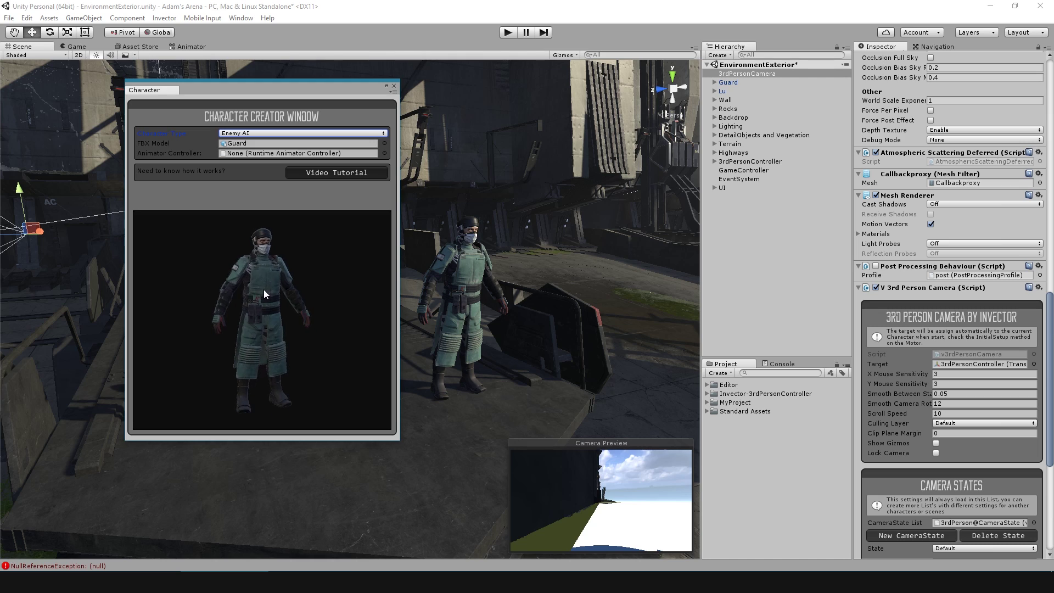
Step: Assign Invector_MeleeCombat@Guard as the animator controller and create the enemy character
click(385, 154)
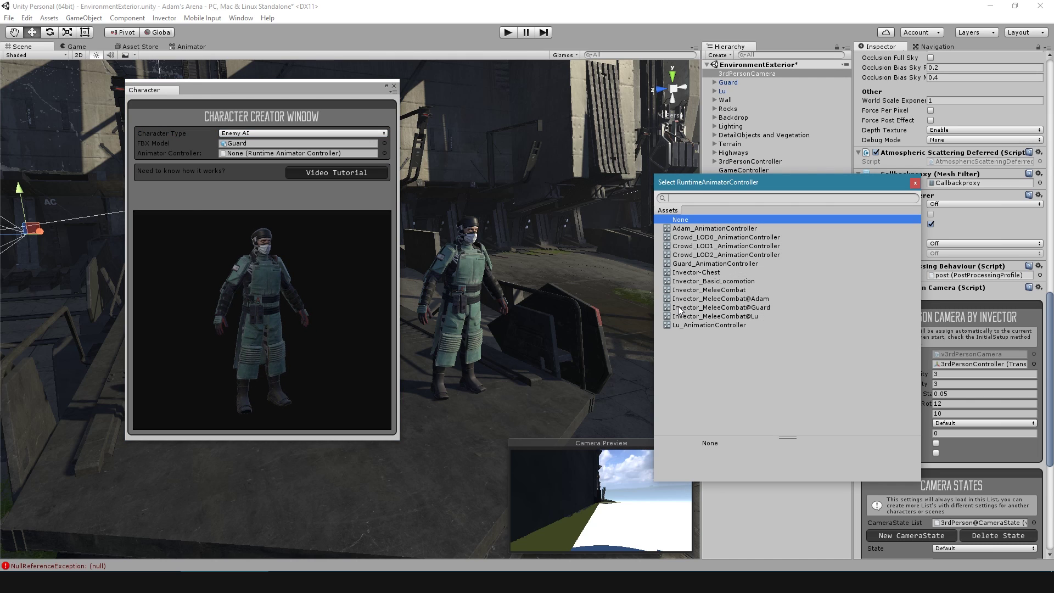
double_click(761, 308)
click(261, 424)
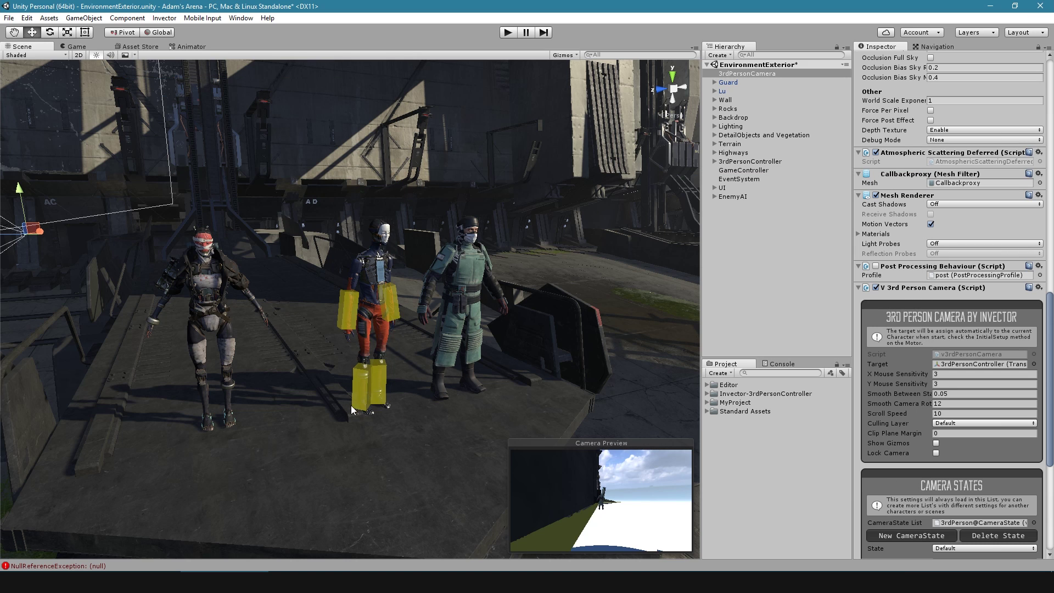
Step: Add the Invector MeleeManager component to the EnemyAI object and bring its settings into view
click(734, 197)
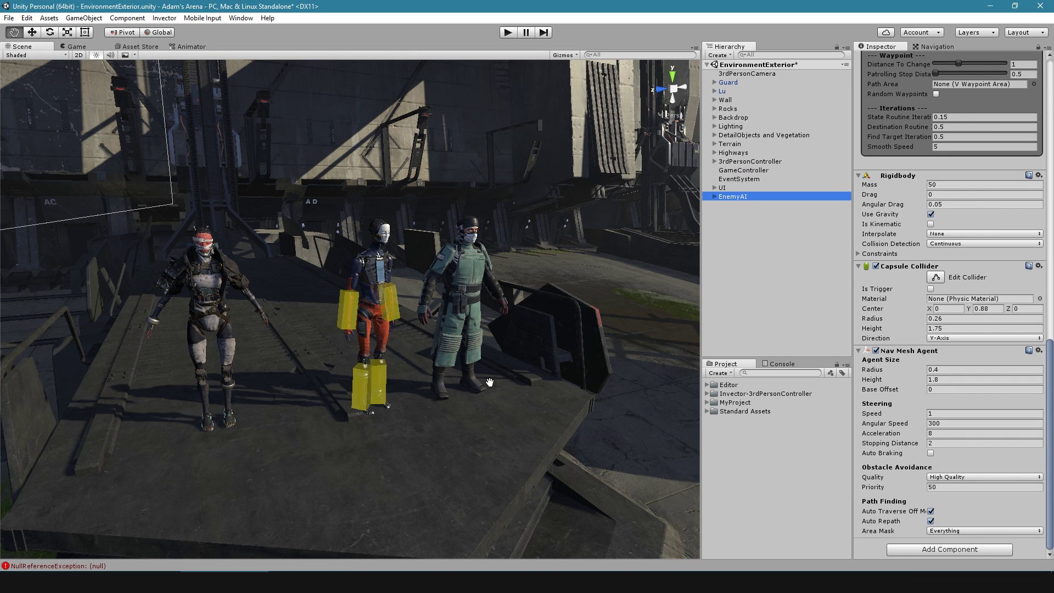
key(f)
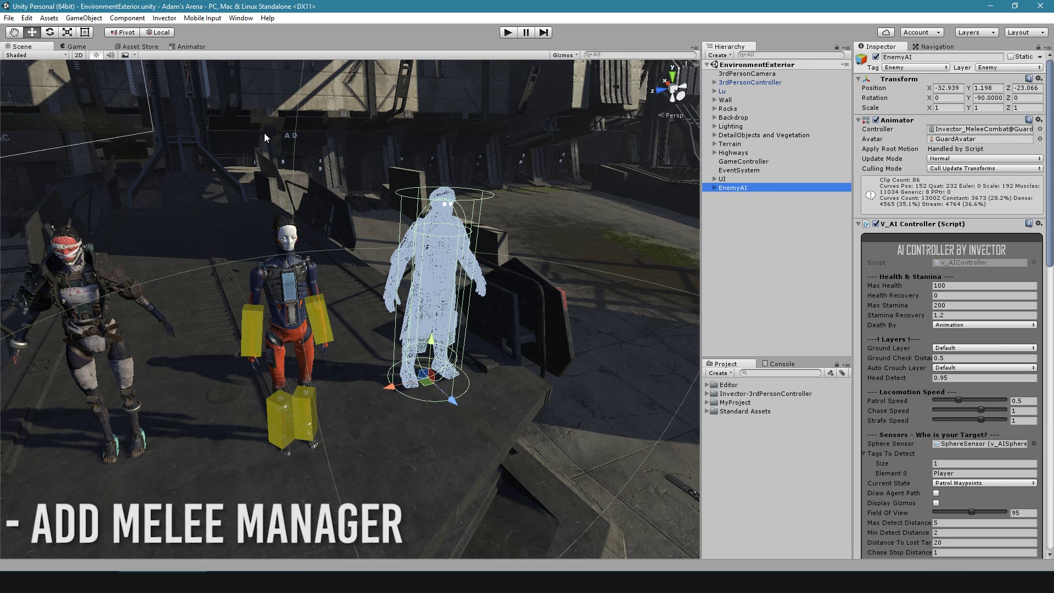
click(164, 17)
mouse_move(192, 43)
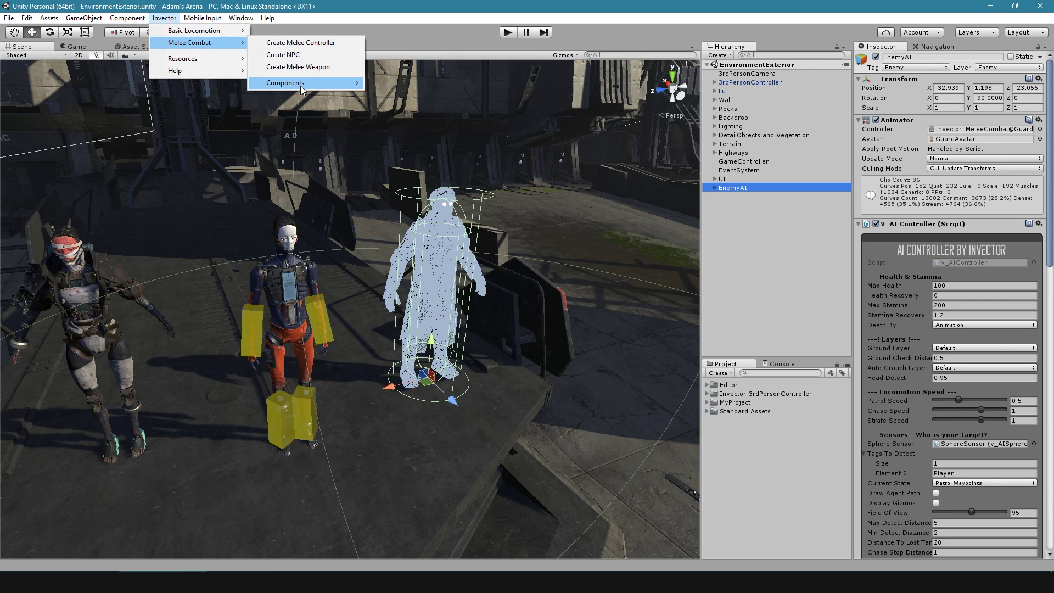
mouse_move(296, 82)
click(409, 95)
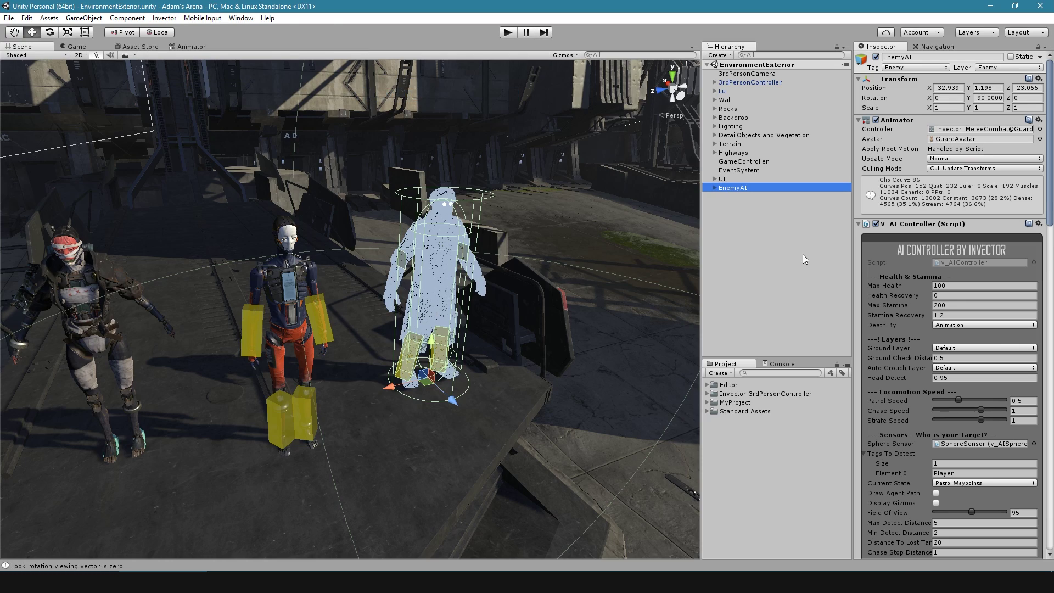
drag(1051, 196, 1051, 547)
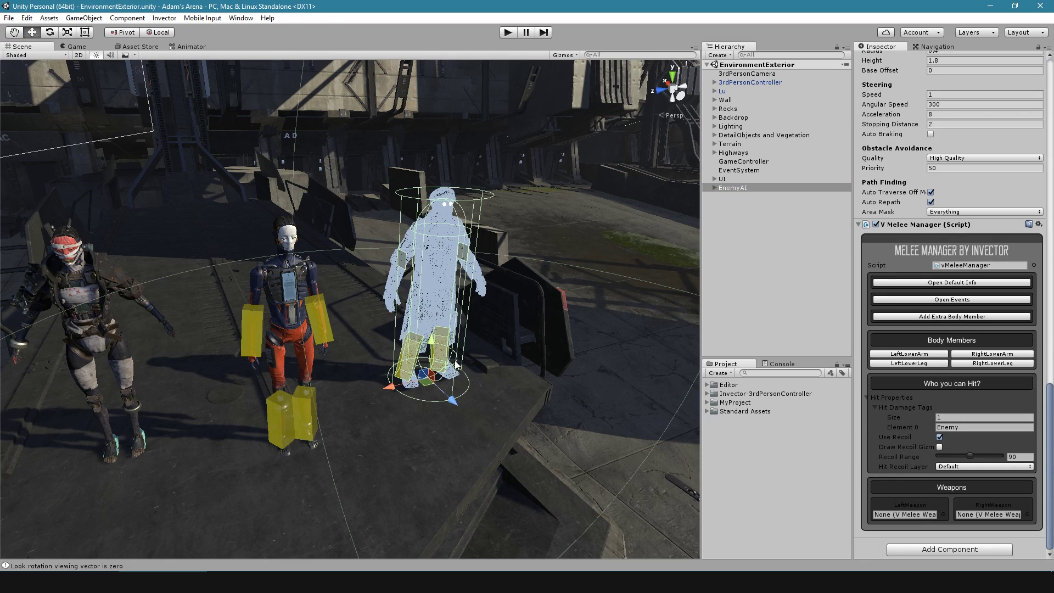
Step: Rotate the hitBox on the EnemyAI guard's right forearm to align it with the arm
key(f)
alt+drag(456, 364, 291, 241)
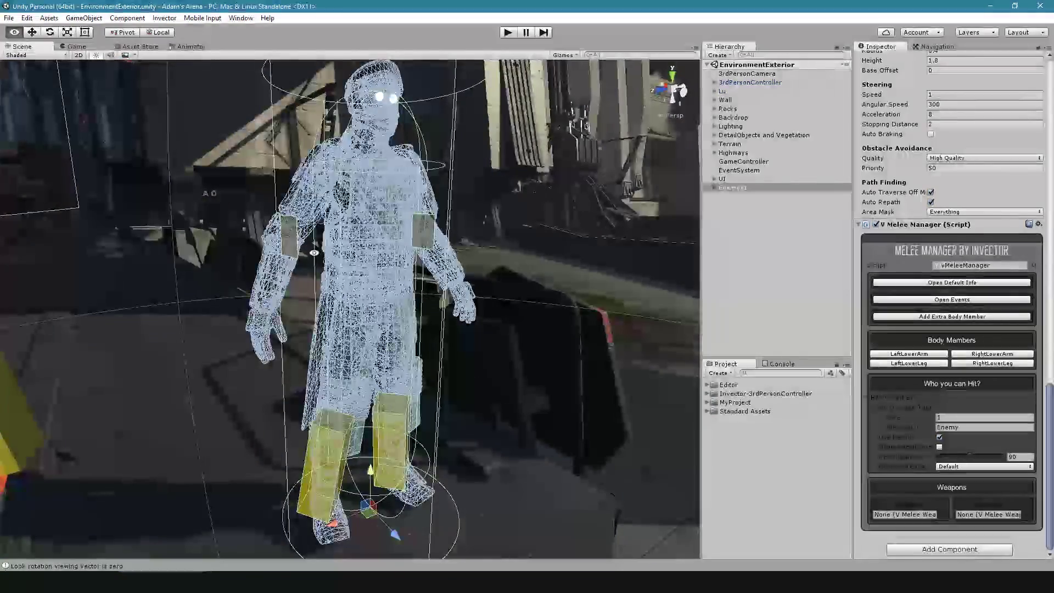
click(289, 239)
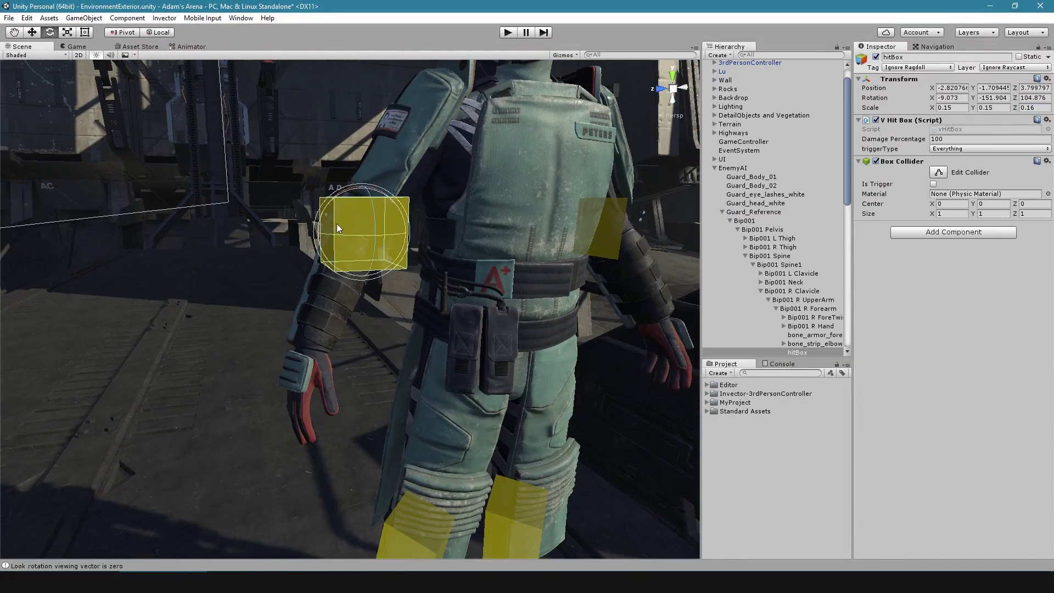
drag(337, 223, 406, 273)
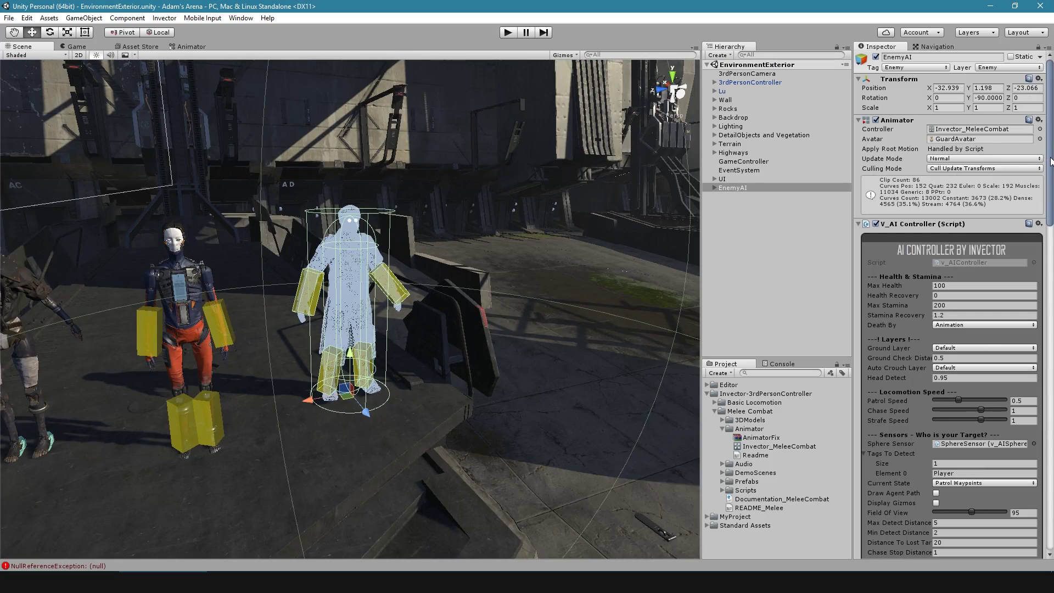
Step: Review the Tags To Detect settings of EnemyAI's AI controller and the Hit Damage Tags of its Melee Manager
scroll(1020, 170, down, 10)
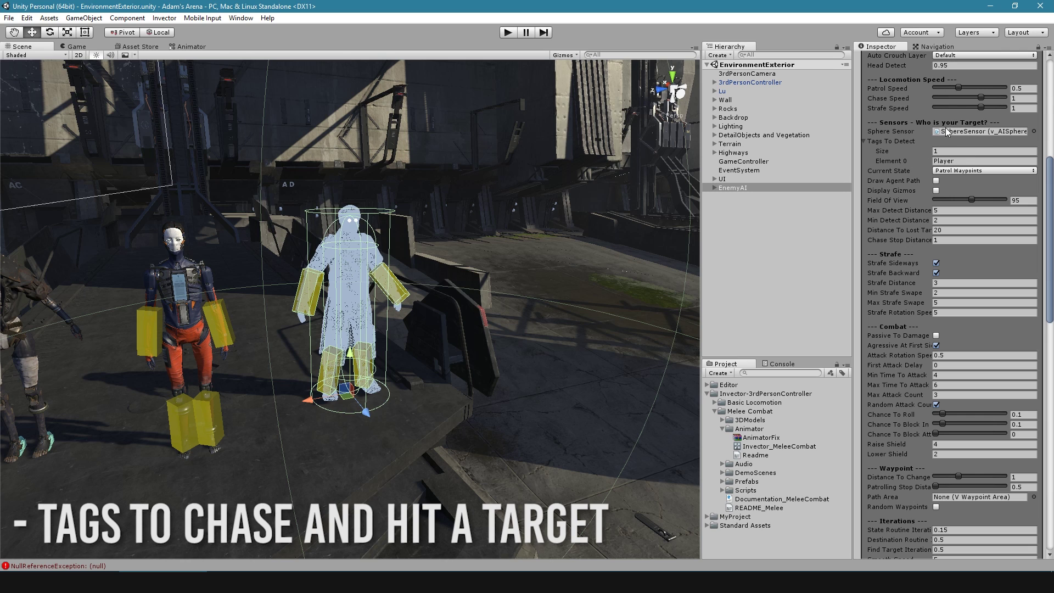
drag(1051, 186, 1051, 423)
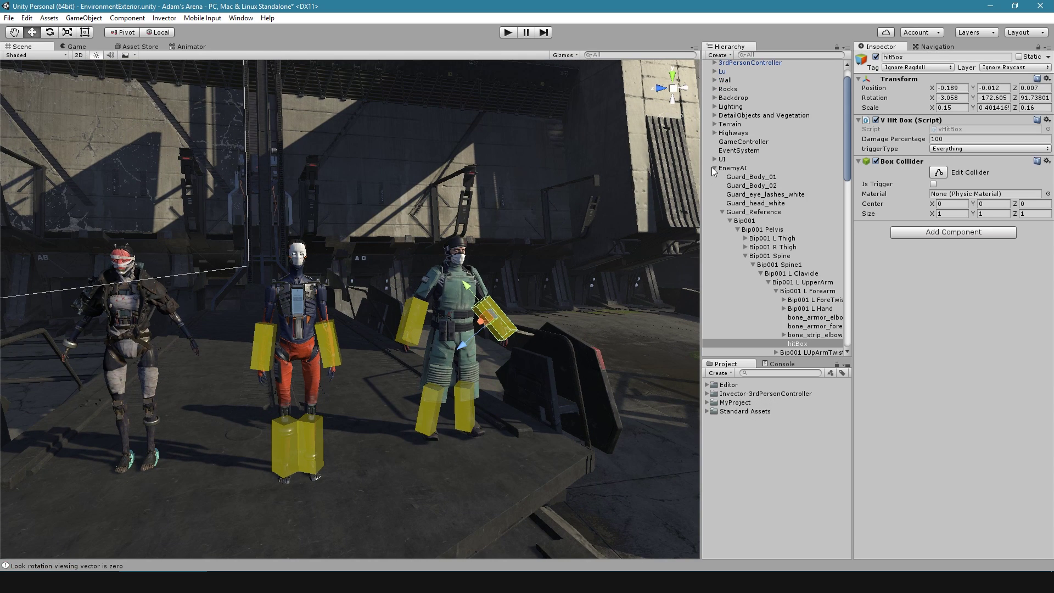
Step: Collapse and select EnemyAI, play the scene to test the enemy's behaviour, and stop the game
click(715, 169)
click(732, 189)
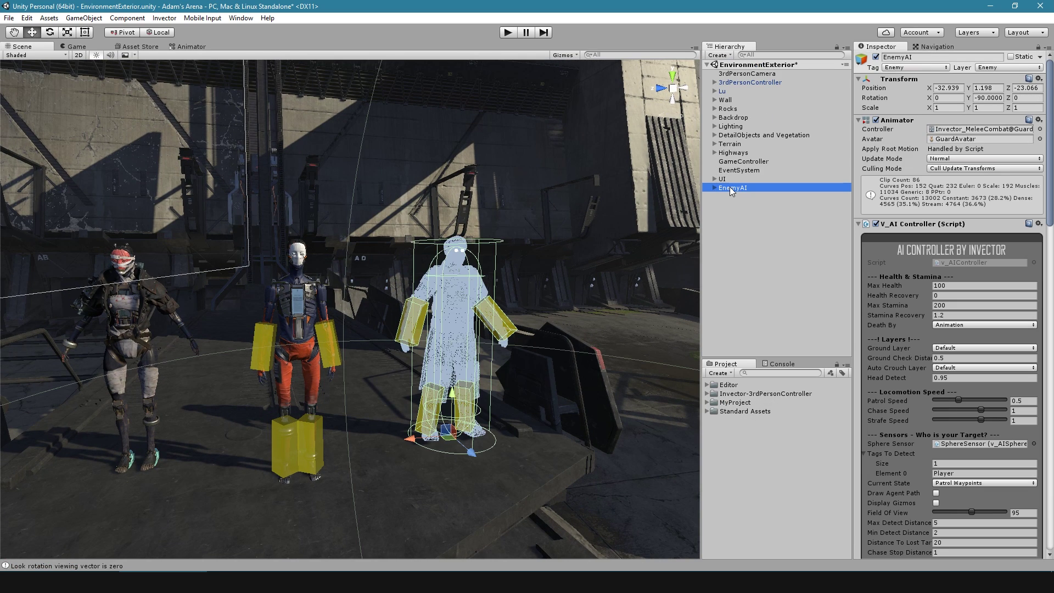
click(507, 34)
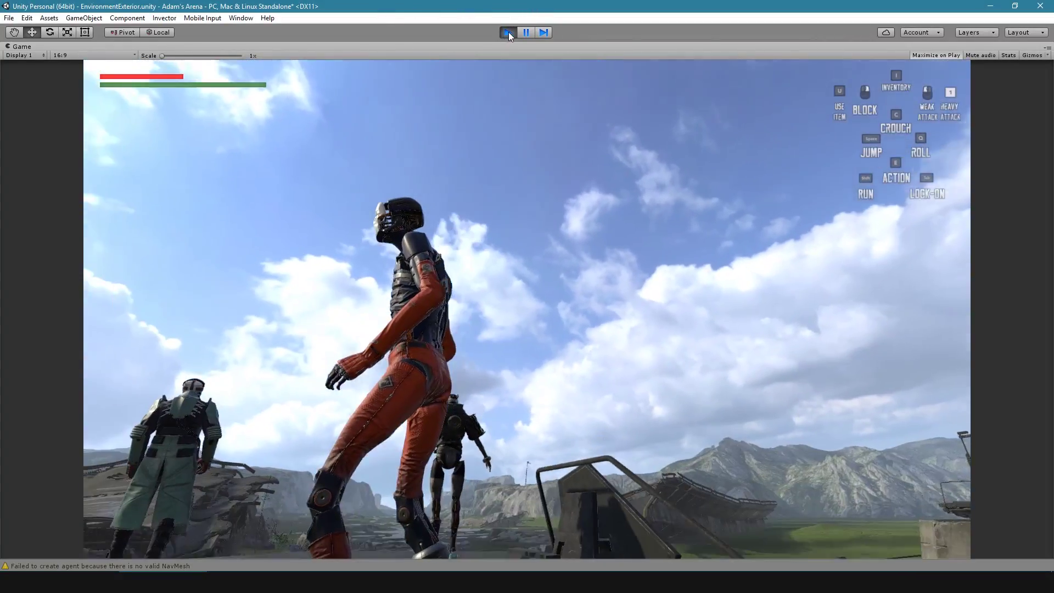
click(509, 32)
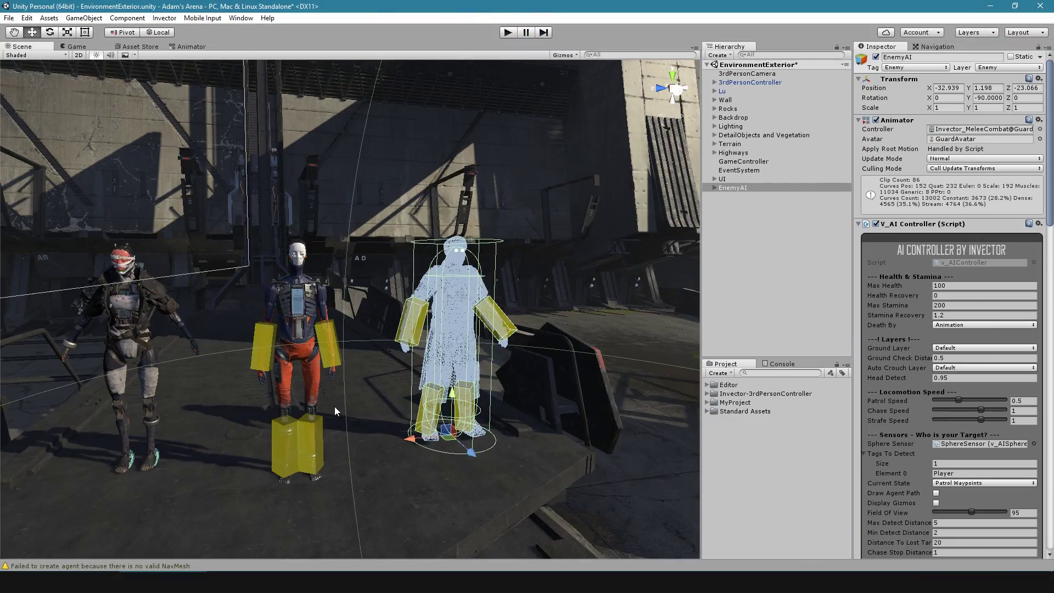
Step: Mark platform_main_floor_1_1 and all its child objects as static and bake the navigation mesh on the platform
alt+drag(383, 395, 475, 430)
click(456, 420)
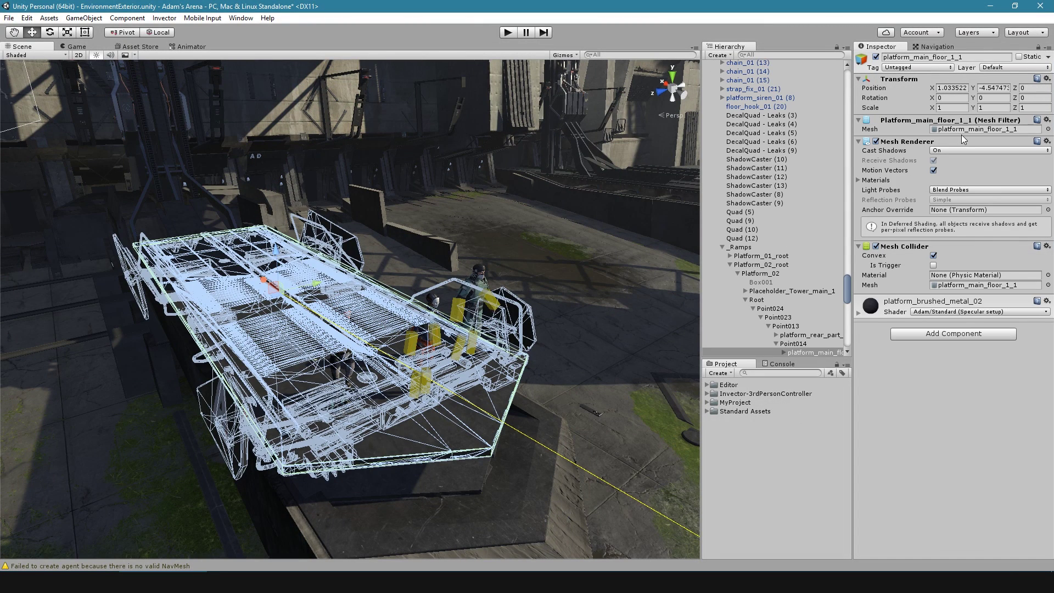
click(1019, 57)
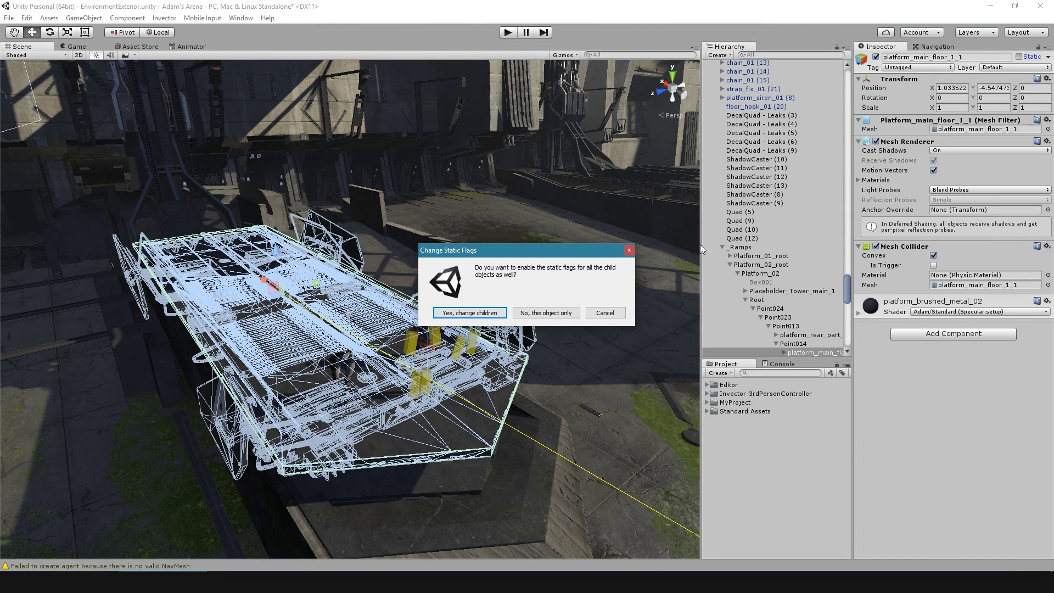
click(470, 313)
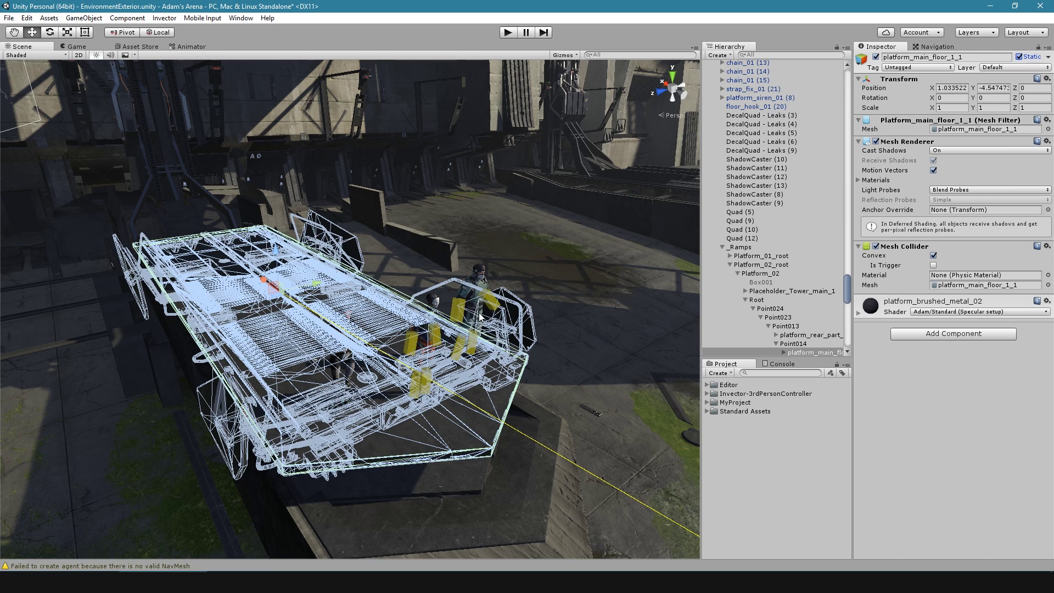
click(936, 47)
click(953, 61)
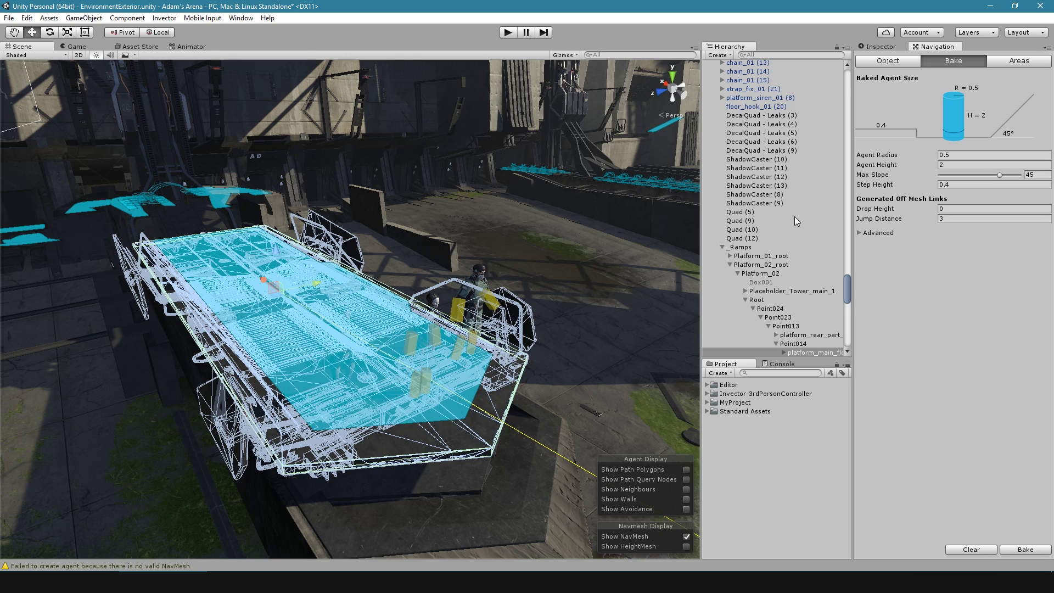
Step: Mark the terrain shard MainTerrain 0_-1_540_ShardData and its children as static and bake the navigation mesh over it
scroll(723, 249, up, 10)
scroll(723, 248, up, 6)
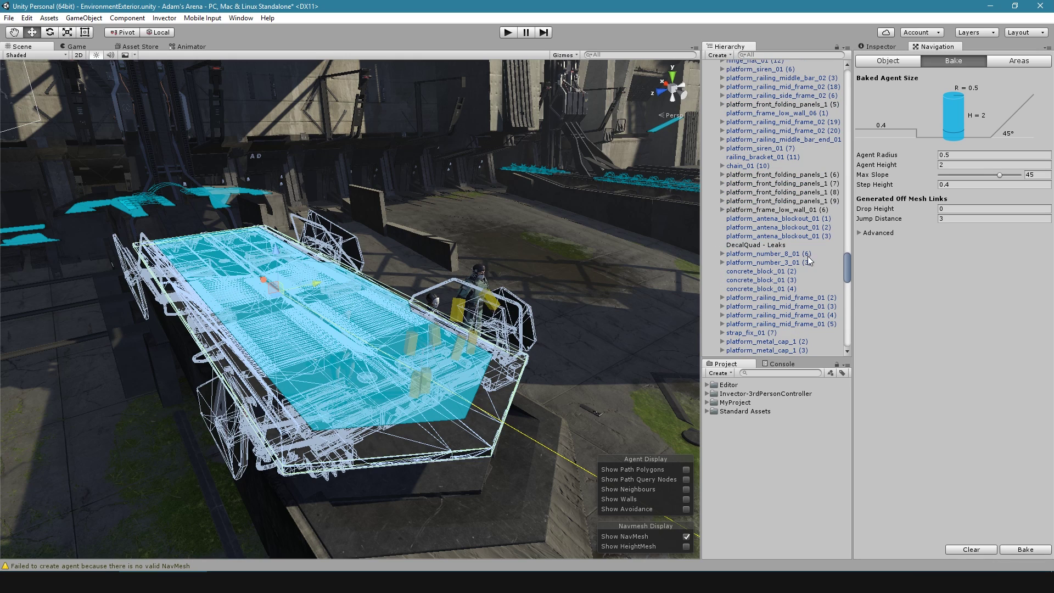
drag(849, 273, 773, 91)
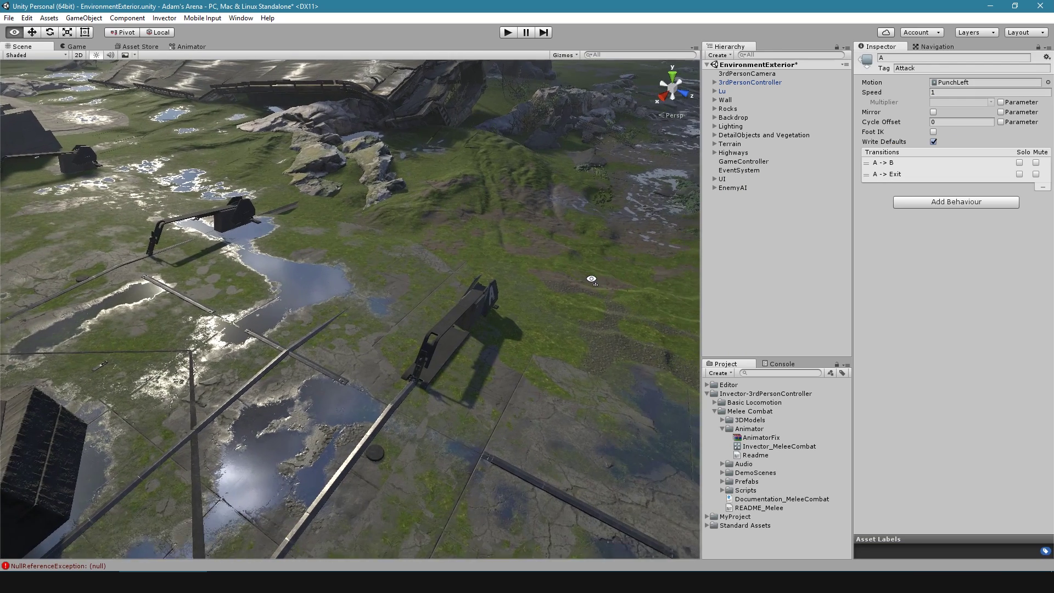
click(351, 311)
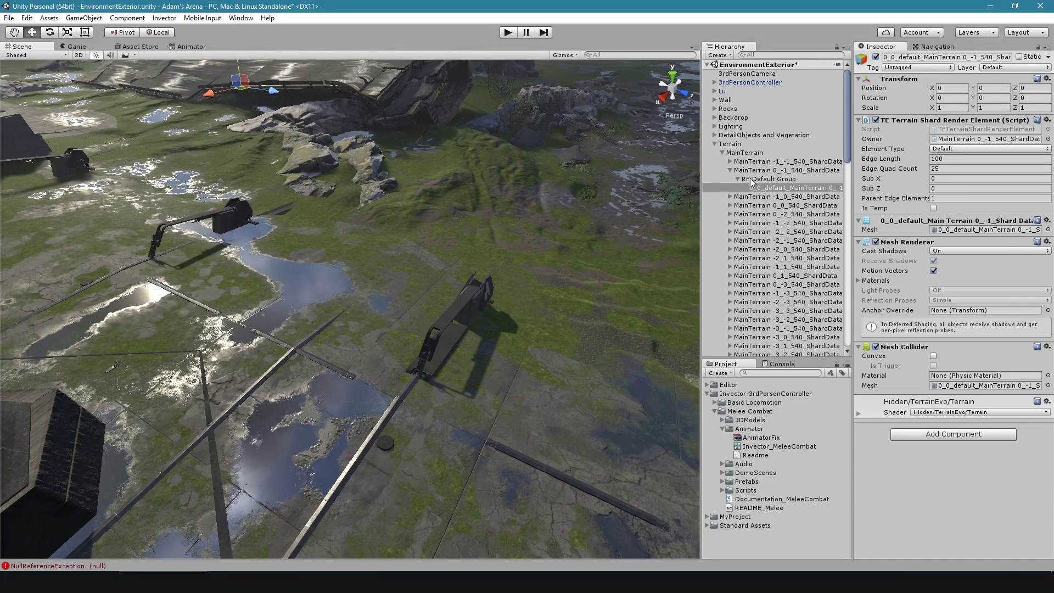
click(752, 171)
right_drag(410, 266, 426, 278)
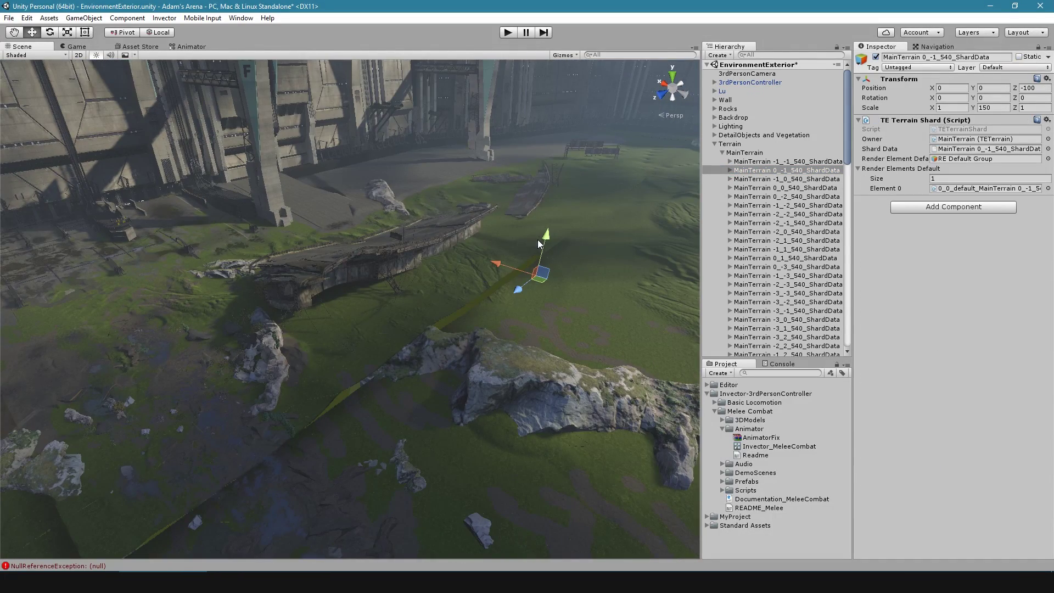
drag(540, 244, 545, 225)
click(1019, 57)
click(461, 313)
click(940, 47)
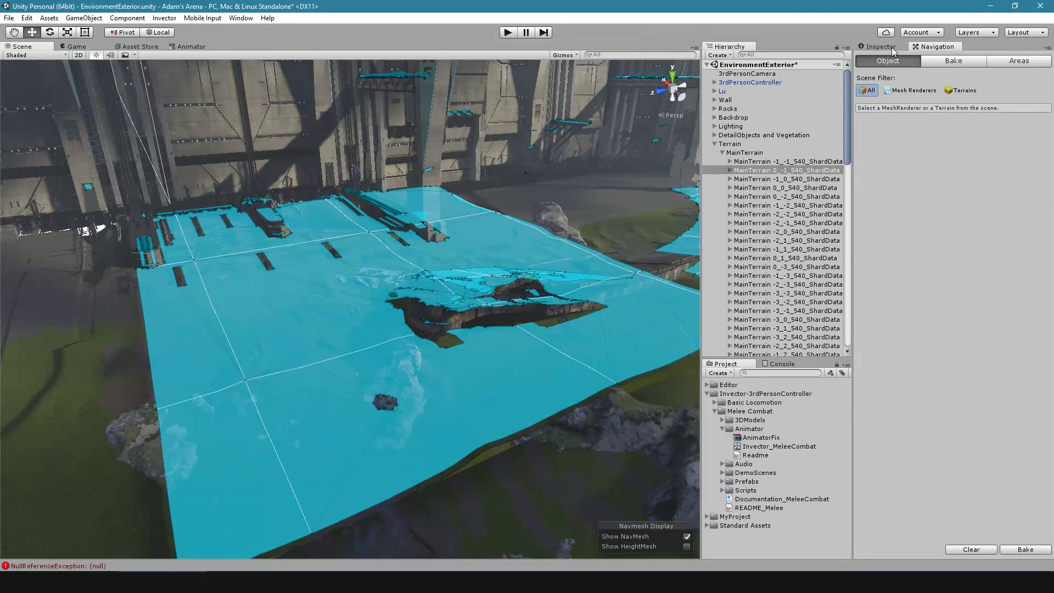
Step: Remove the static flag from MainTerrain 0_-1_540_ShardData and its children, and reopen the navigation settings
click(894, 47)
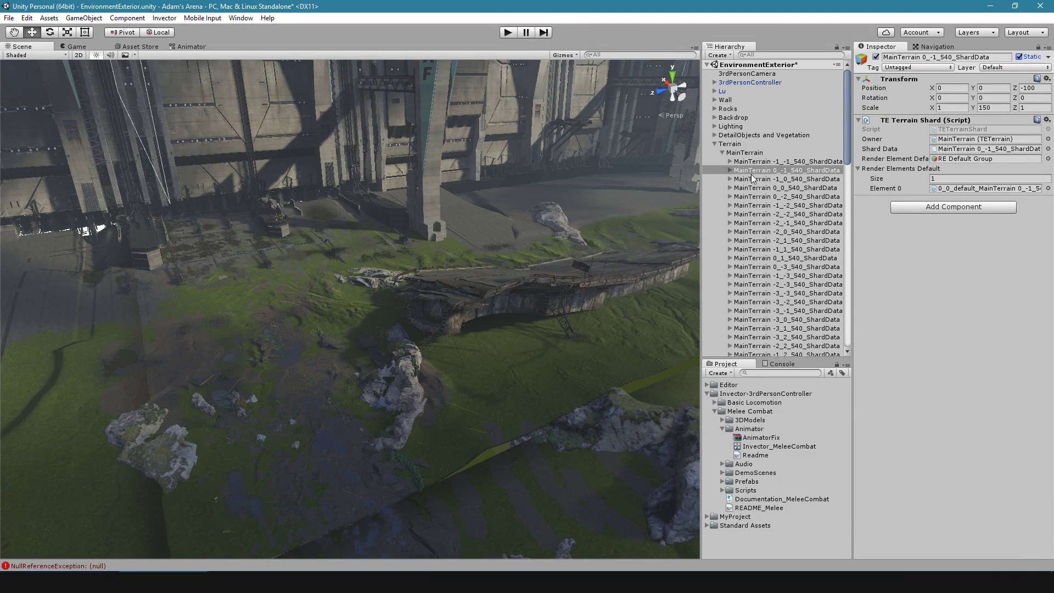
click(1019, 57)
click(480, 315)
click(945, 48)
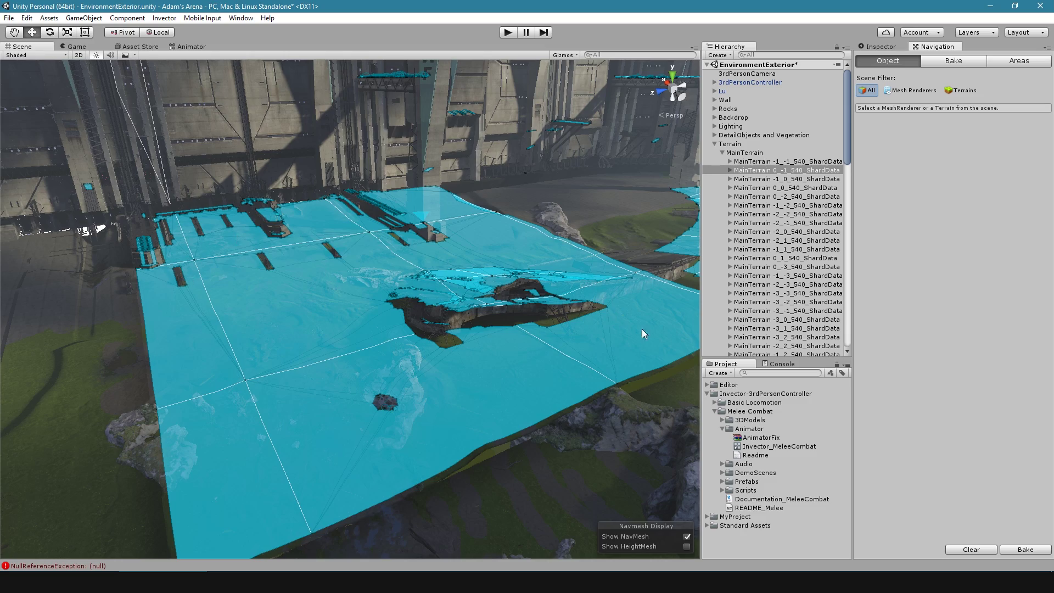
Step: Play the scene to test the enemy AI on the platform's navigation mesh
click(881, 46)
right_drag(424, 312, 480, 270)
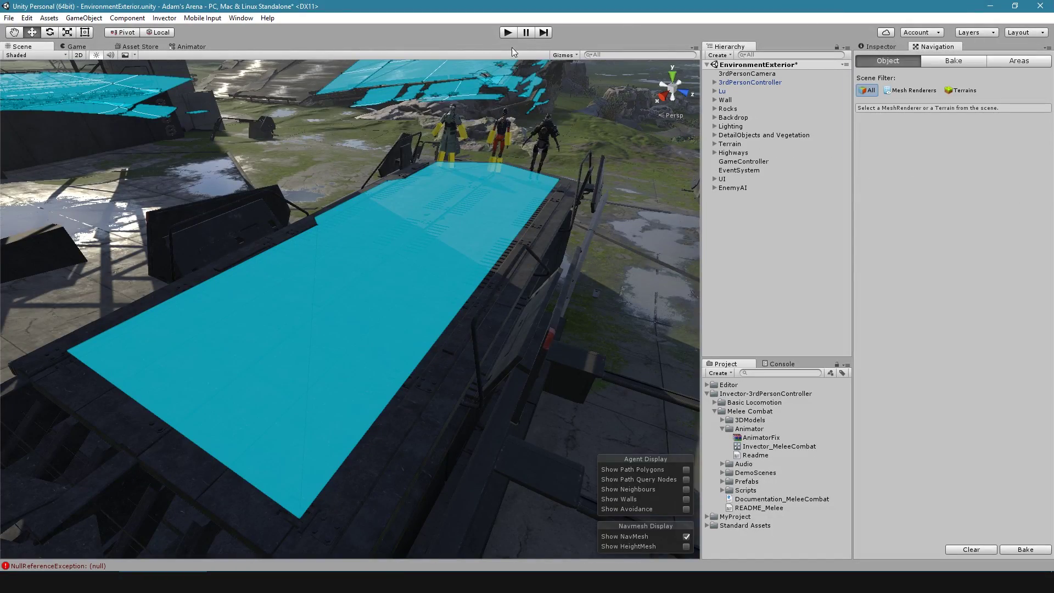
click(508, 33)
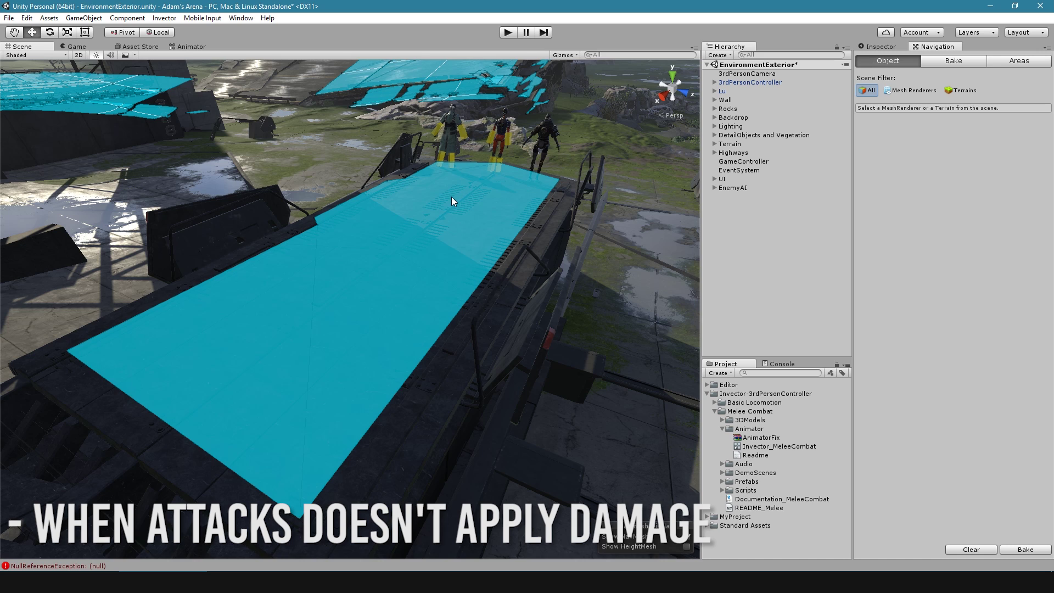
Step: Open the Unarmed state machine inside FullBody, Attacks, WeakAttacks of the Invector_MeleeCombat animator controller
click(191, 46)
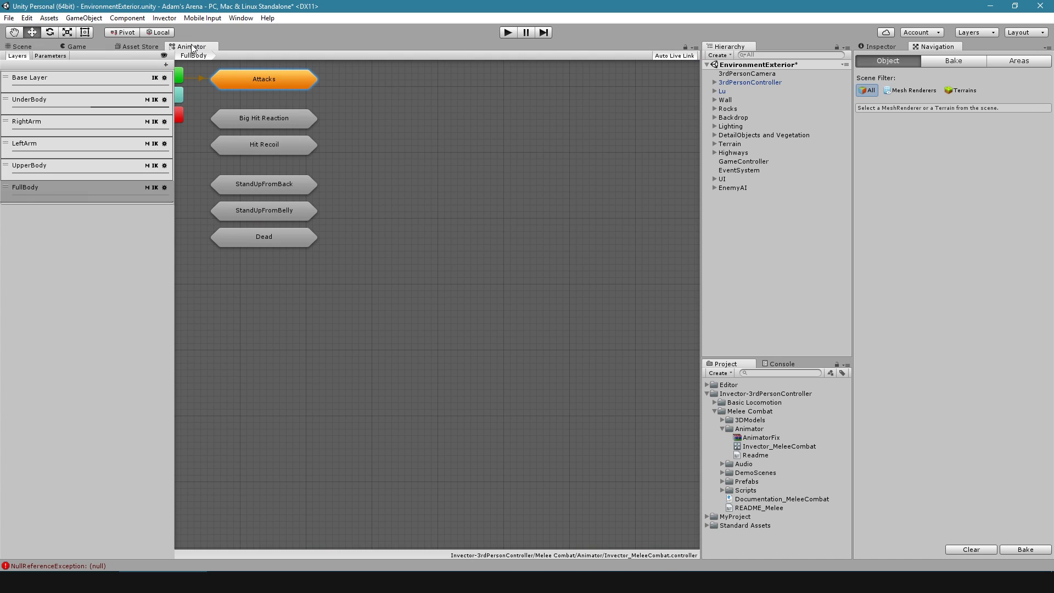
middle_drag(392, 112, 608, 239)
middle_drag(495, 213, 486, 223)
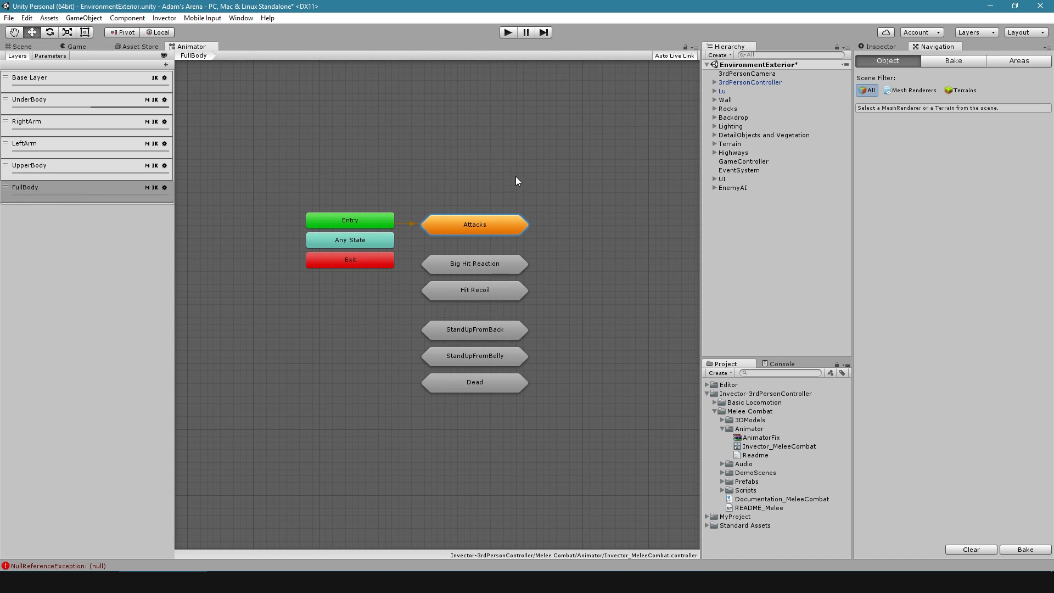
double_click(483, 218)
double_click(607, 322)
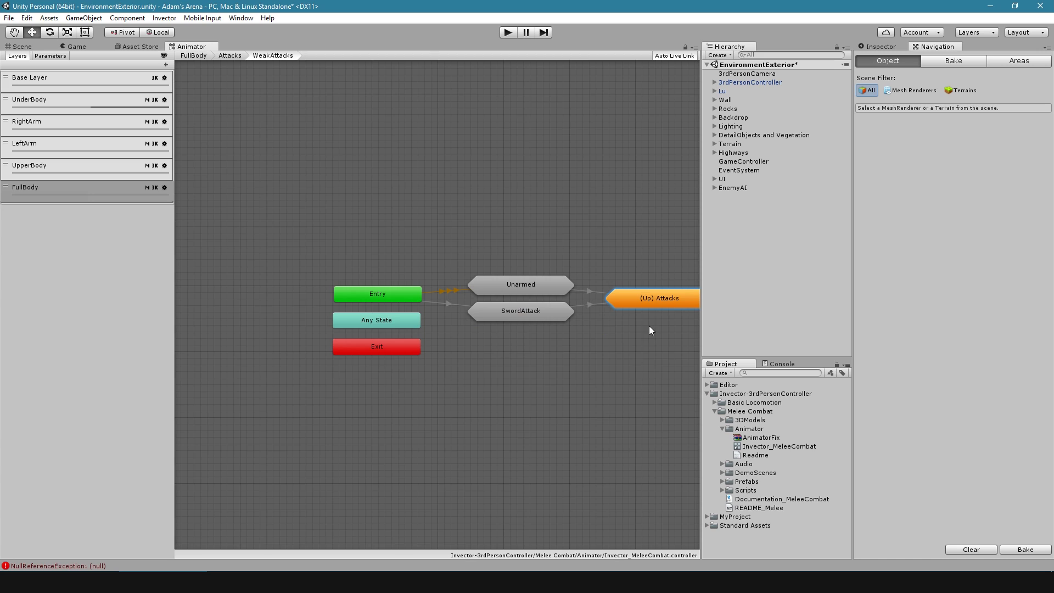
double_click(533, 274)
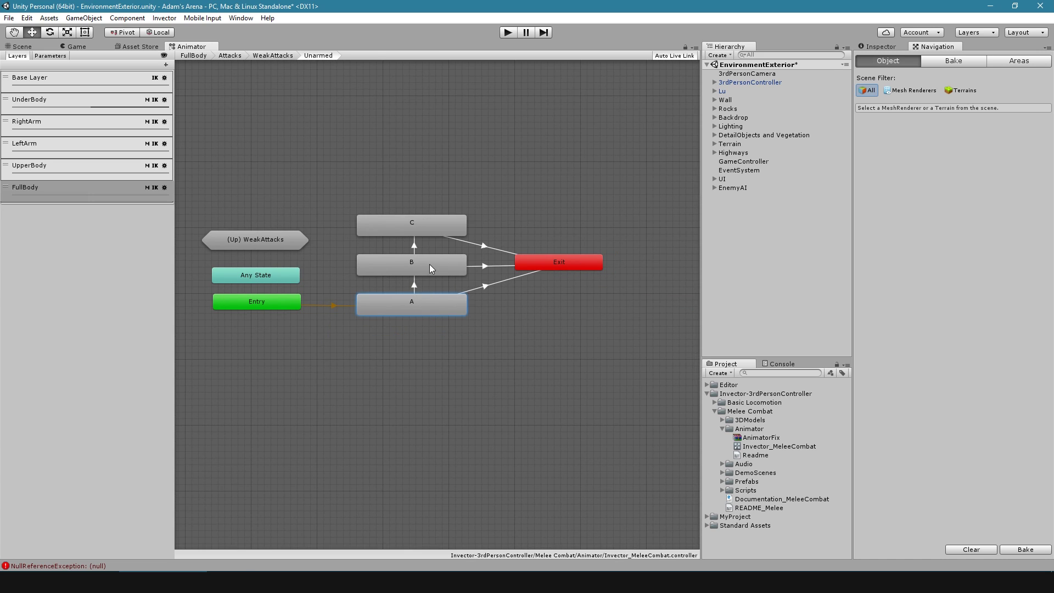
Step: Add the vMeleeAttackControl behaviour to state A of the Unarmed weak attacks
click(437, 302)
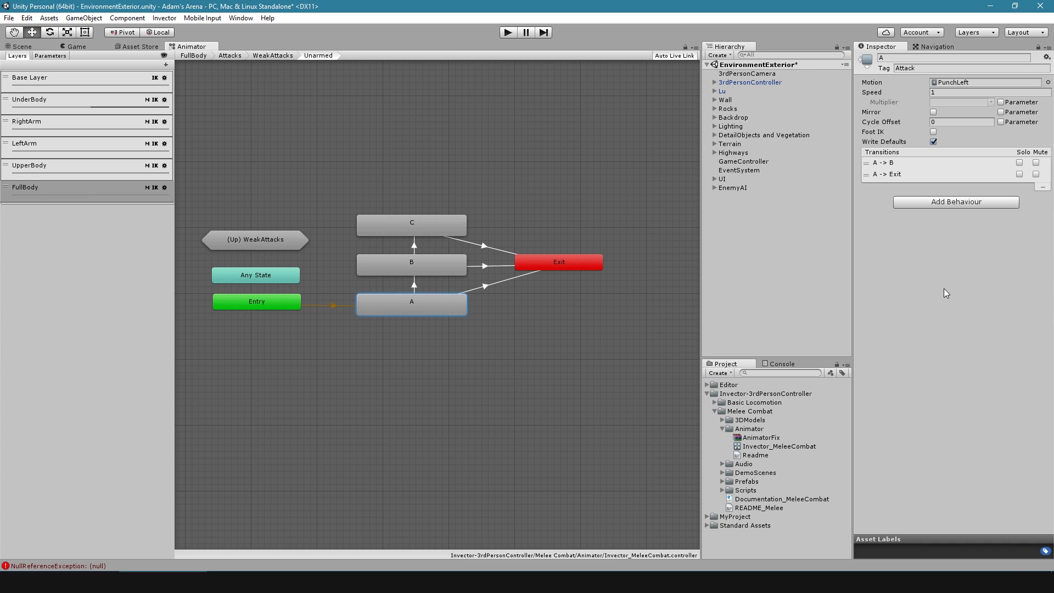
click(948, 200)
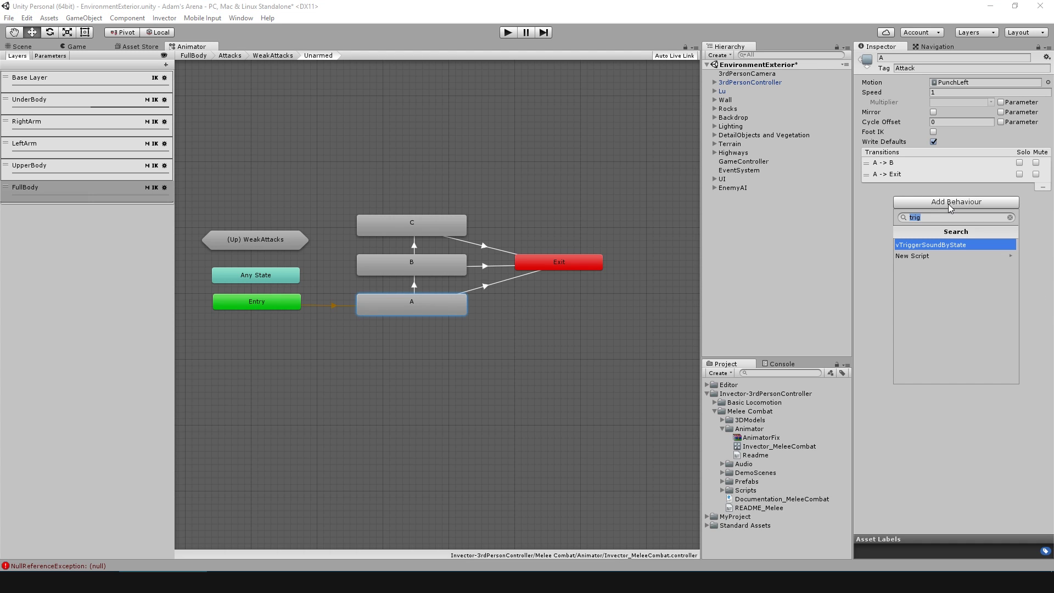
text(melee)
key(Return)
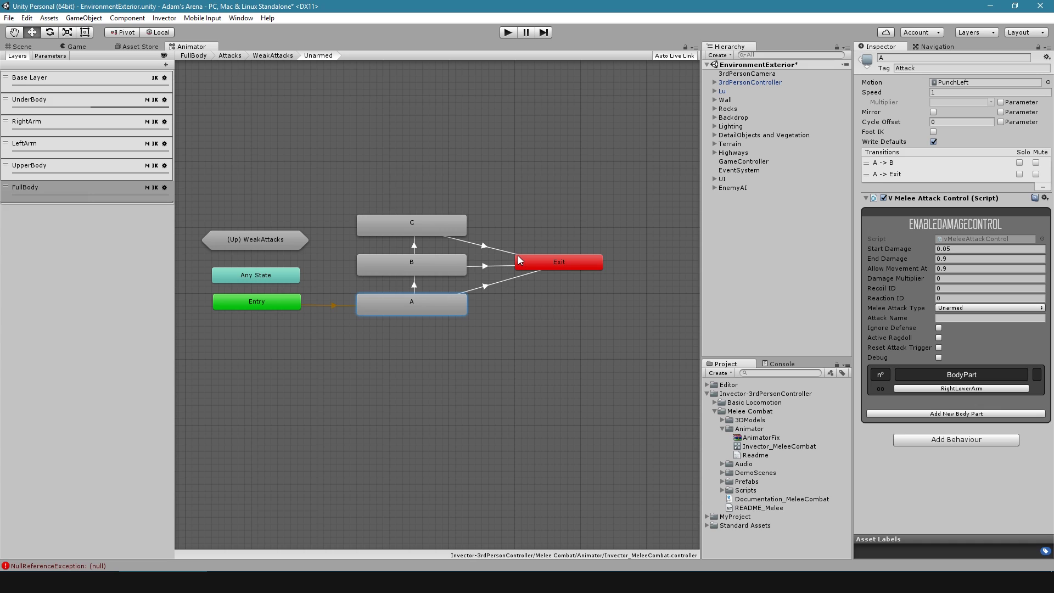
Step: Check the behaviours on Unarmed attack states B, C and A, and open the options of state A's Melee Attack Control
click(322, 185)
click(453, 266)
click(450, 217)
click(450, 305)
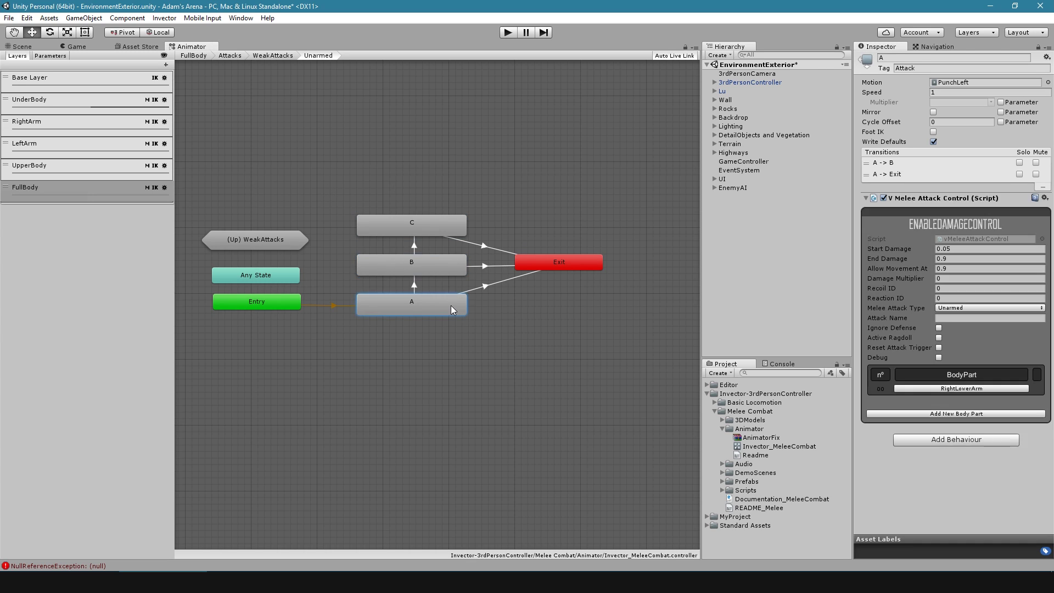
click(1046, 199)
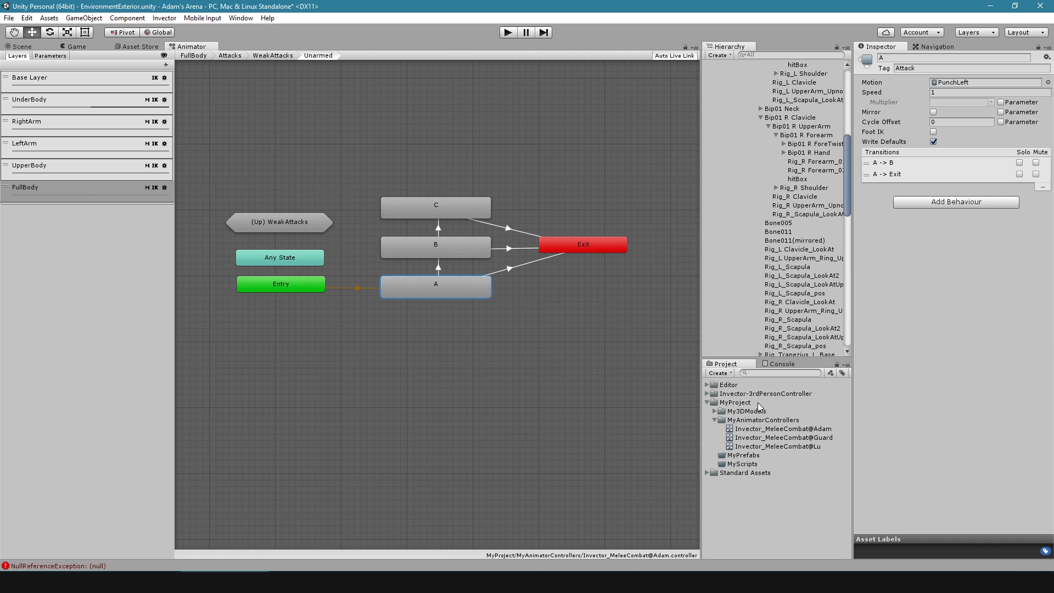
Step: Open the AnimatorFix archive in the project's Invector-3rdPersonController/Melee Combat/Animator folder
click(708, 403)
click(708, 394)
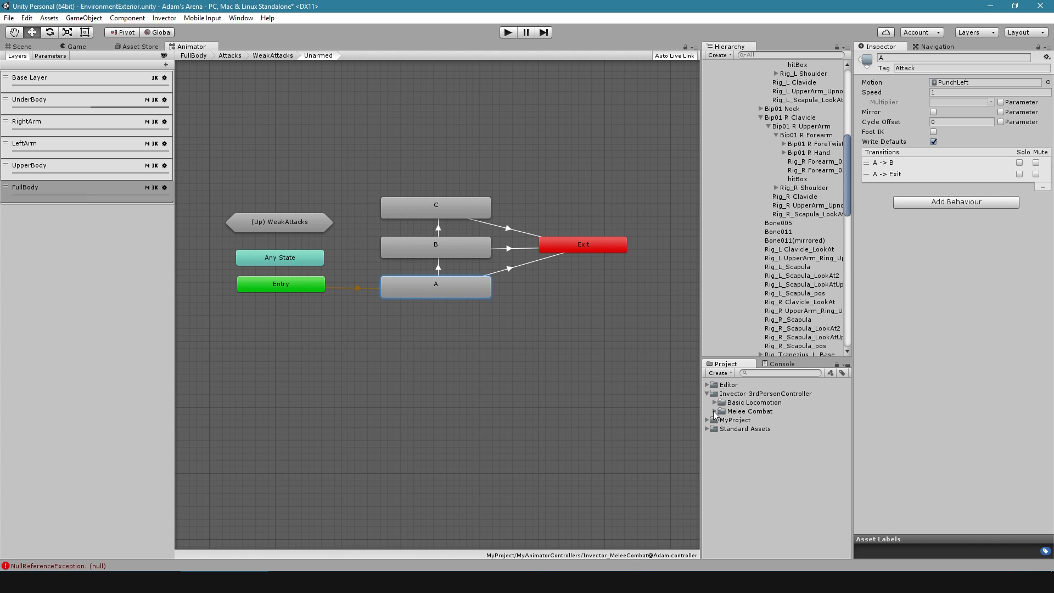
click(715, 412)
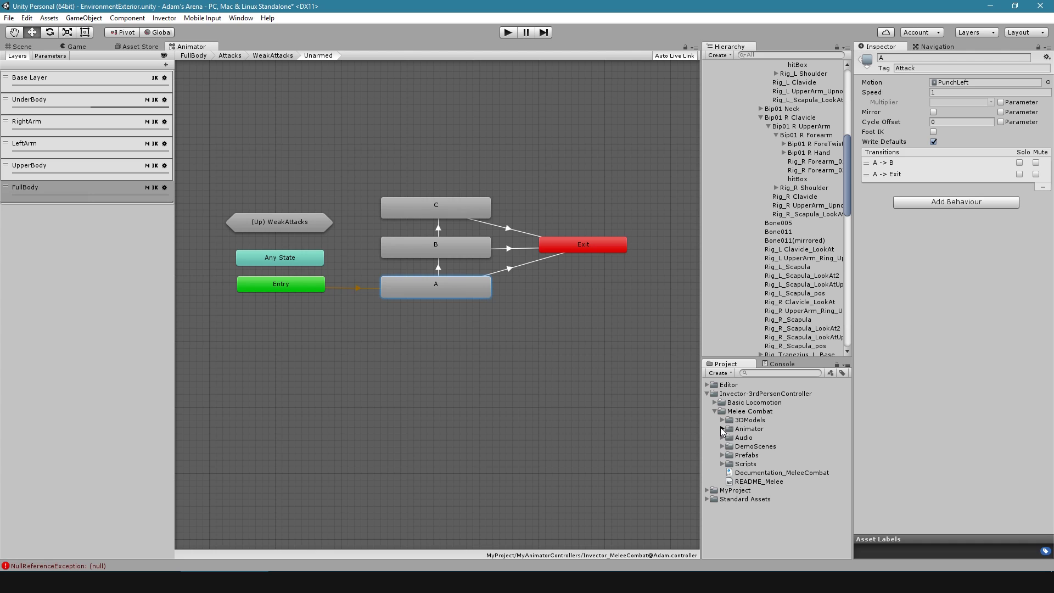
click(723, 429)
click(766, 437)
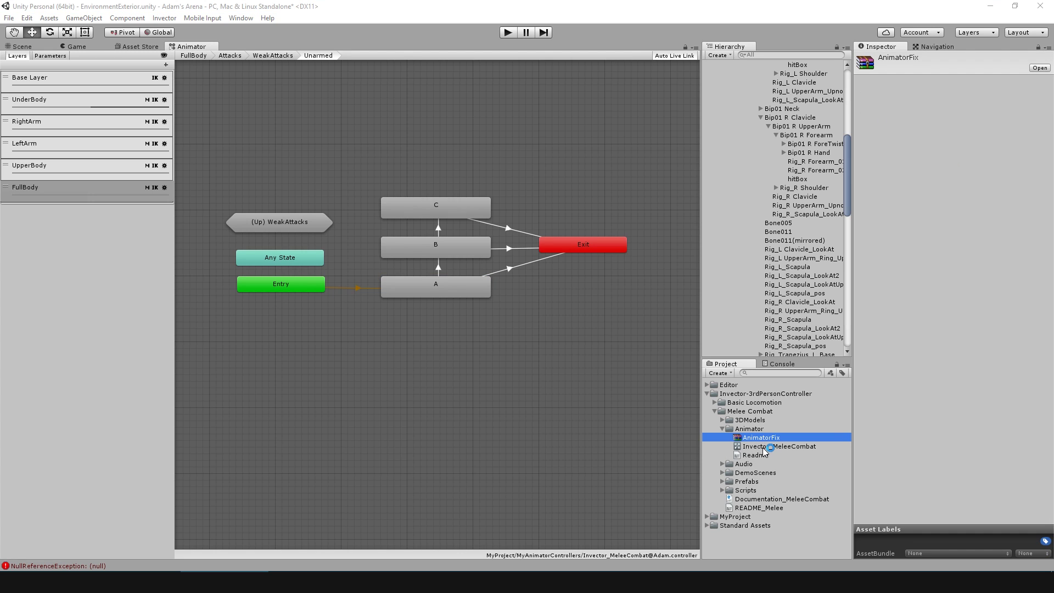
Step: Extract both Invector_MeleeCombat controller files from AnimatorFix.rar into the Animator folder in File Explorer, replacing the existing ones, and close both windows
right_click(769, 446)
click(829, 250)
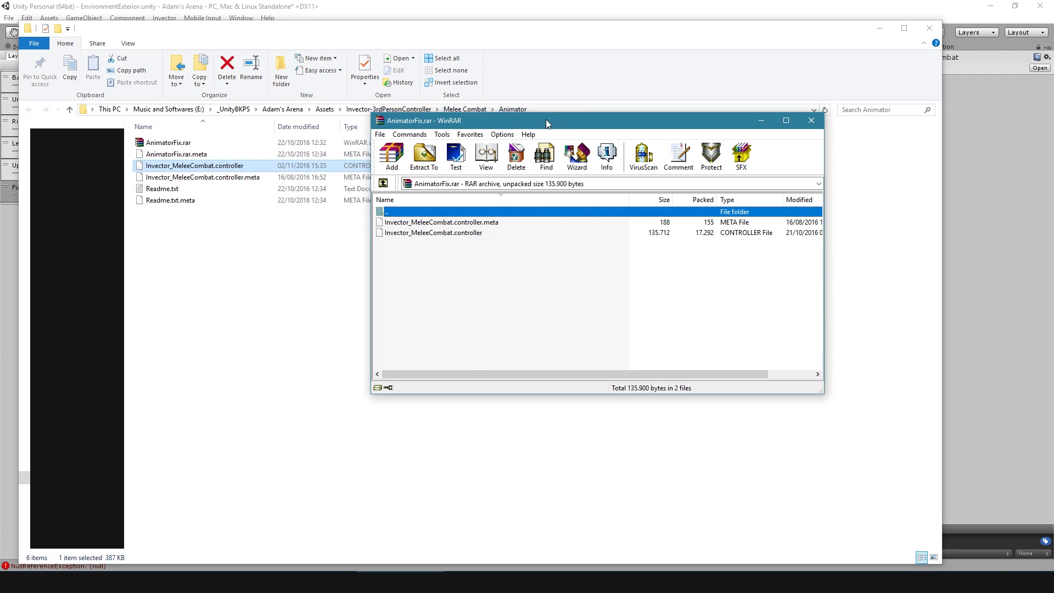
drag(546, 120, 720, 115)
drag(634, 236, 670, 254)
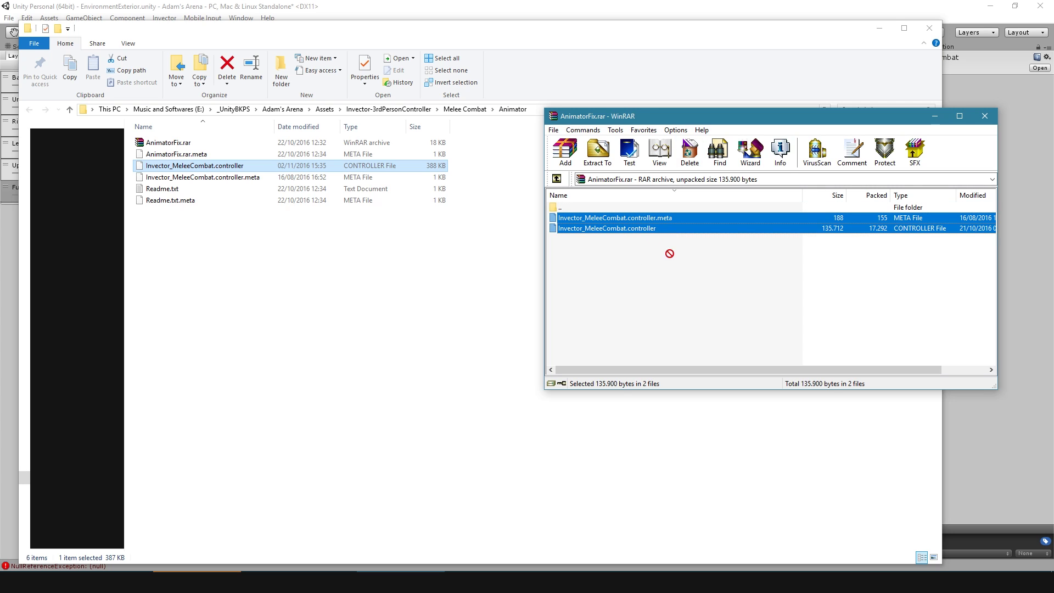
drag(319, 283, 318, 286)
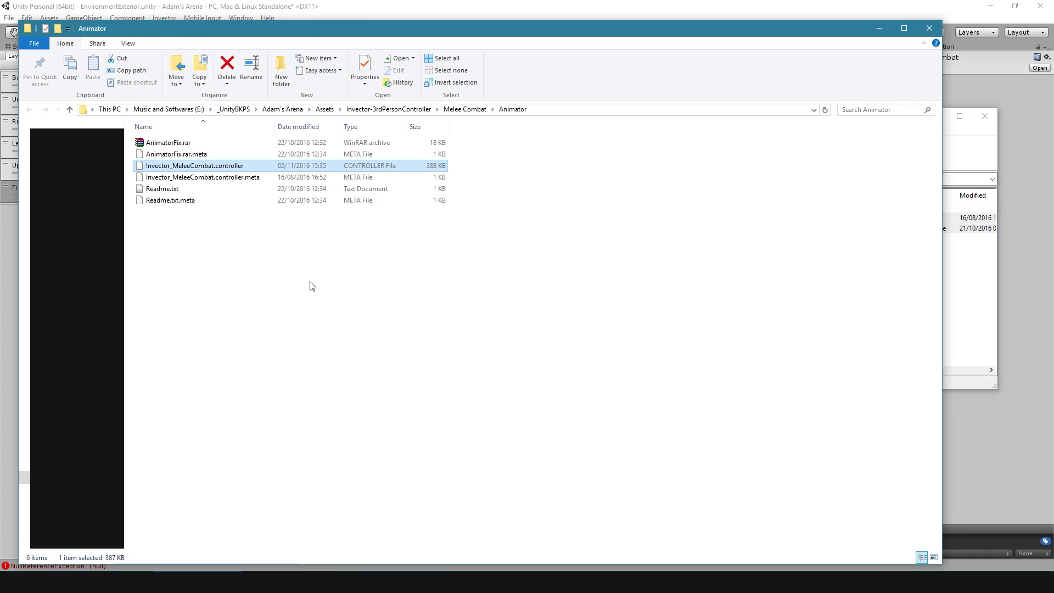
click(297, 205)
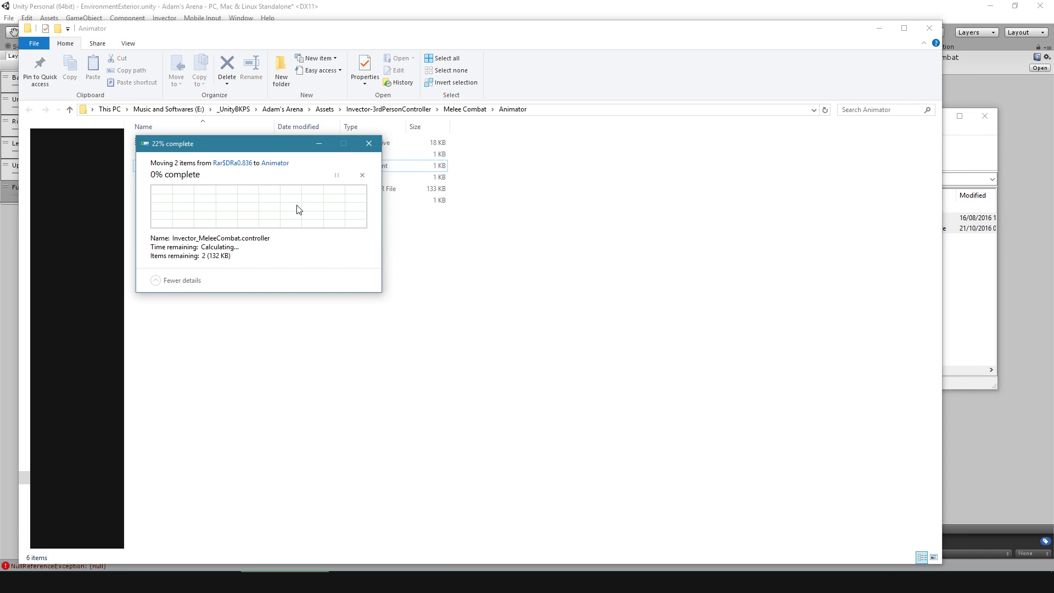
click(930, 28)
click(985, 115)
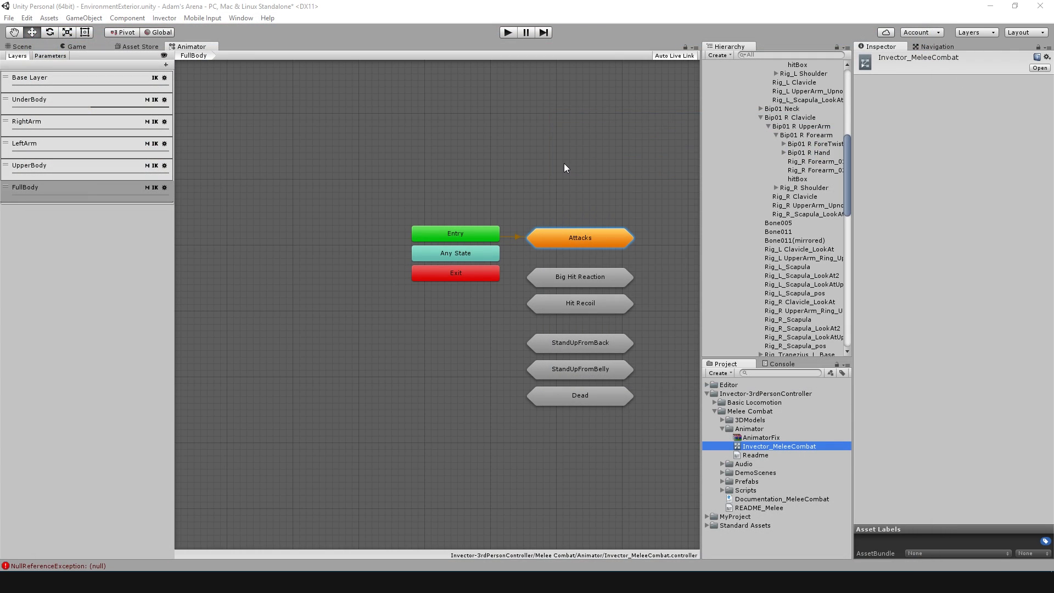
Step: Inspect the Melee Attack Control on Unarmed state A, open the SwordAttack states, and play the scene to test the attacks
double_click(580, 237)
double_click(661, 325)
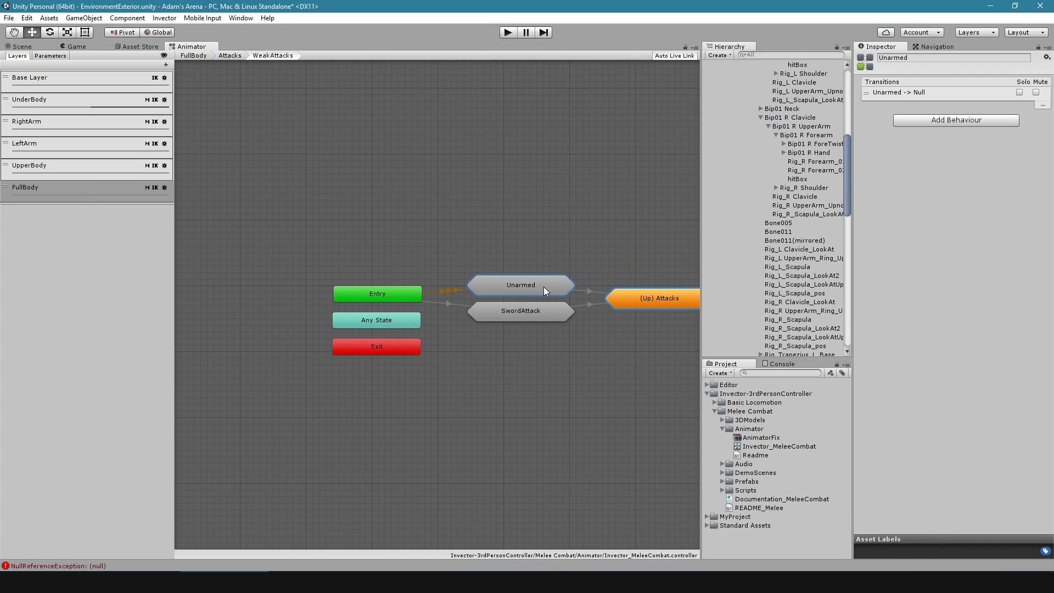
double_click(544, 286)
click(546, 354)
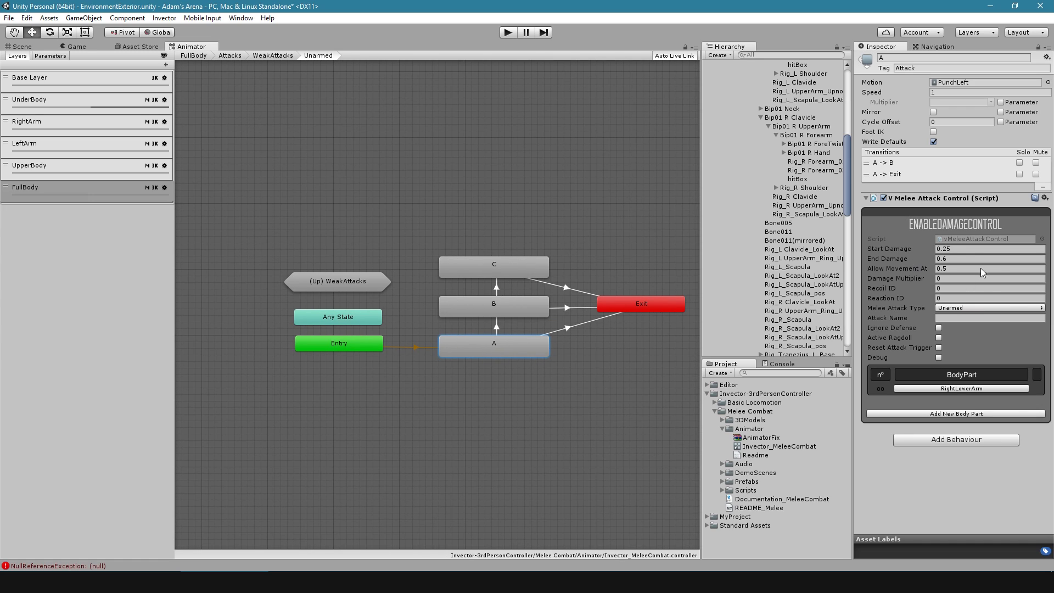
click(273, 55)
double_click(536, 307)
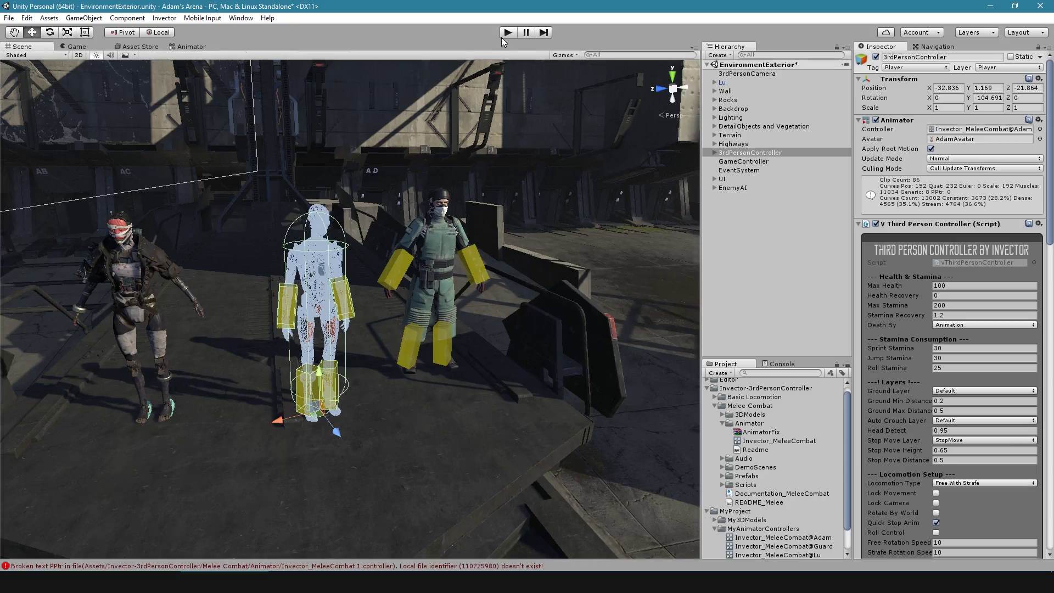
click(503, 35)
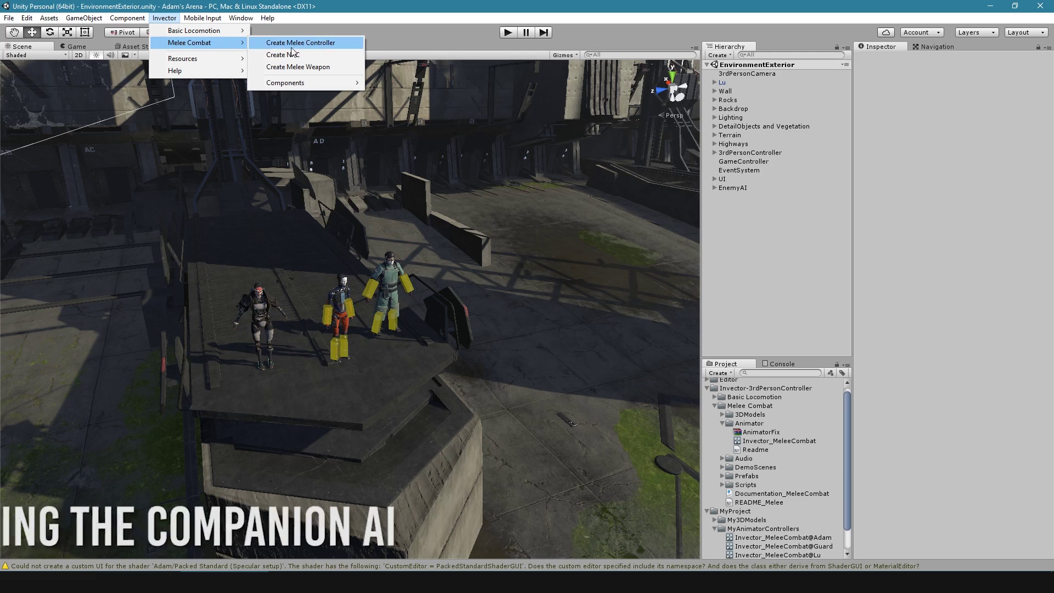
Step: Create a Companion AI character from the Lu model using the Invector_MeleeCombat@Lu animator controller
click(300, 55)
click(294, 133)
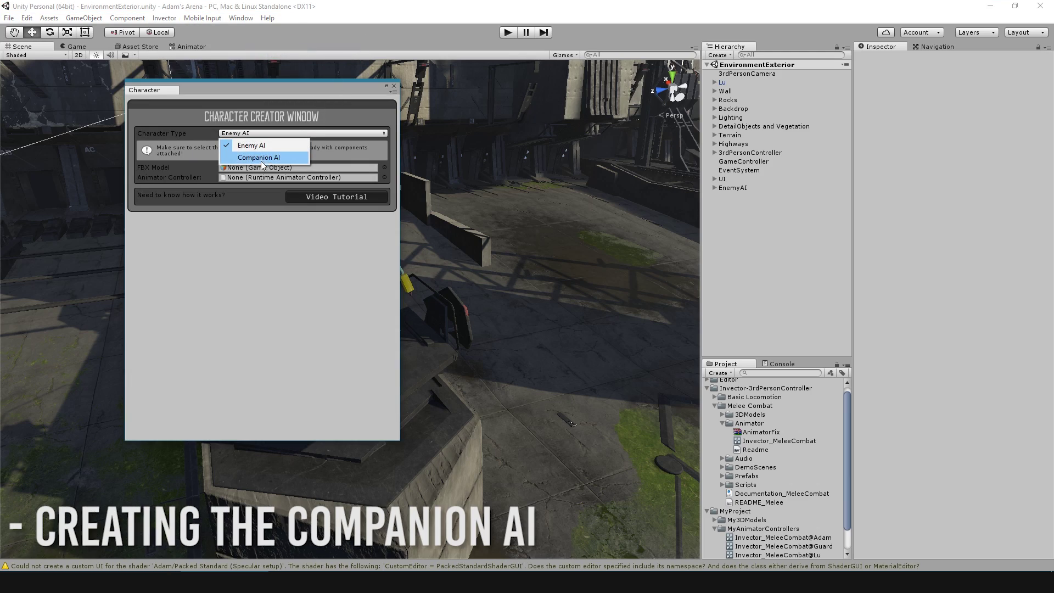
click(263, 159)
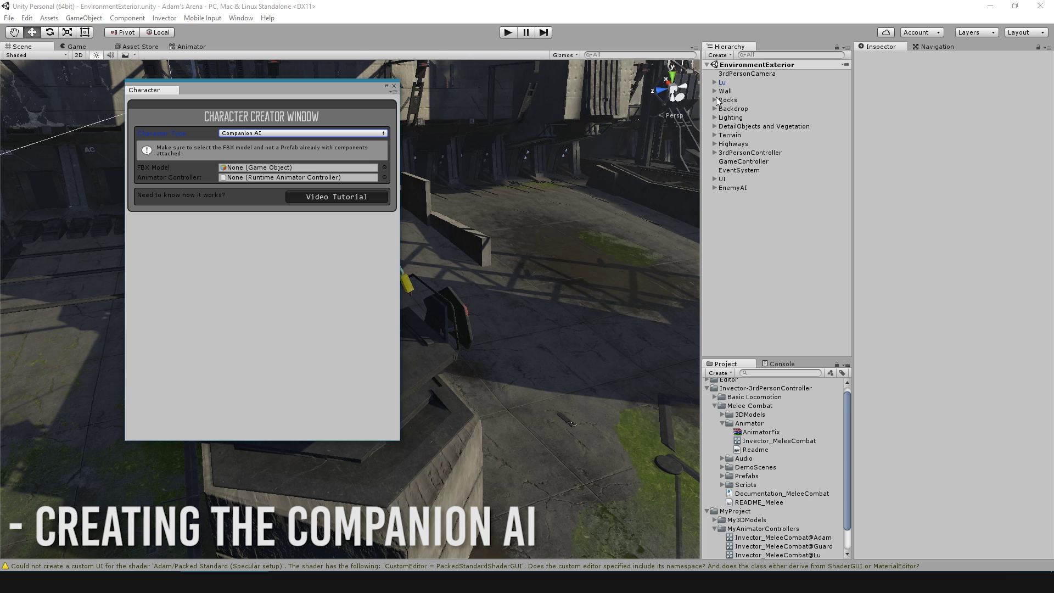
drag(722, 83, 354, 169)
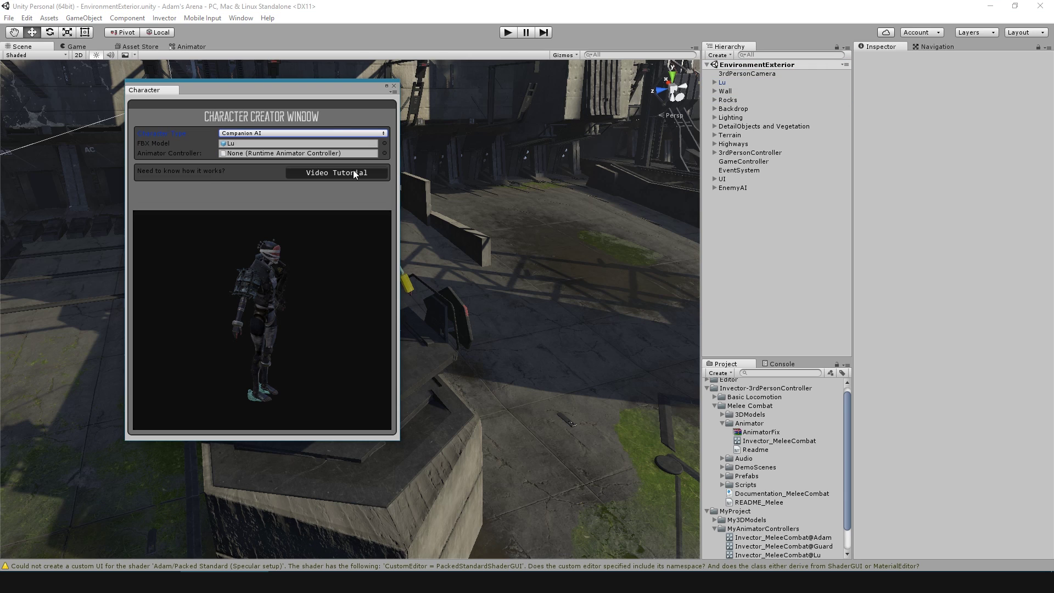
click(385, 154)
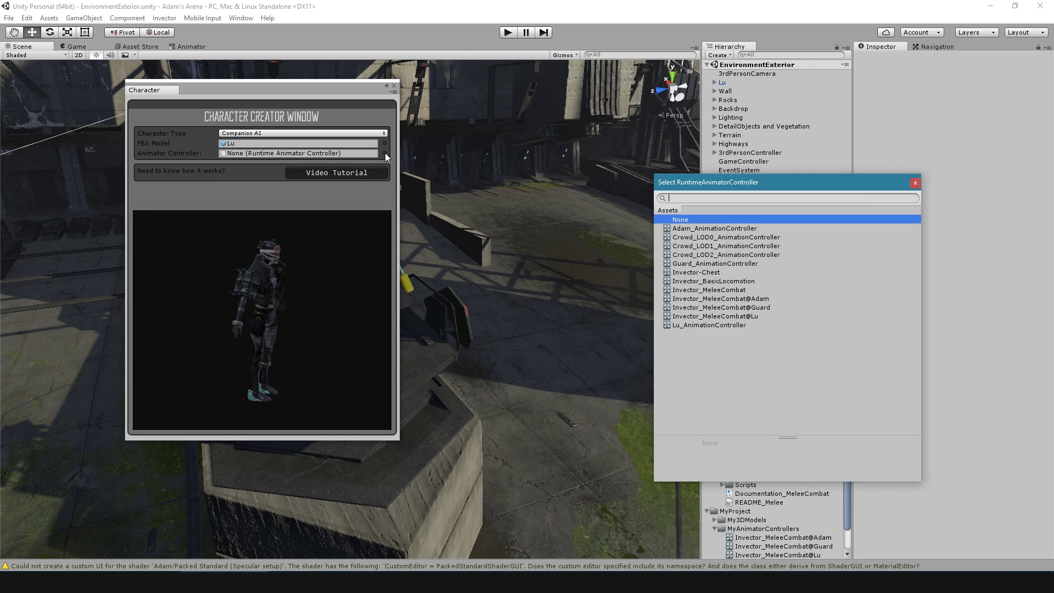
double_click(750, 316)
click(262, 490)
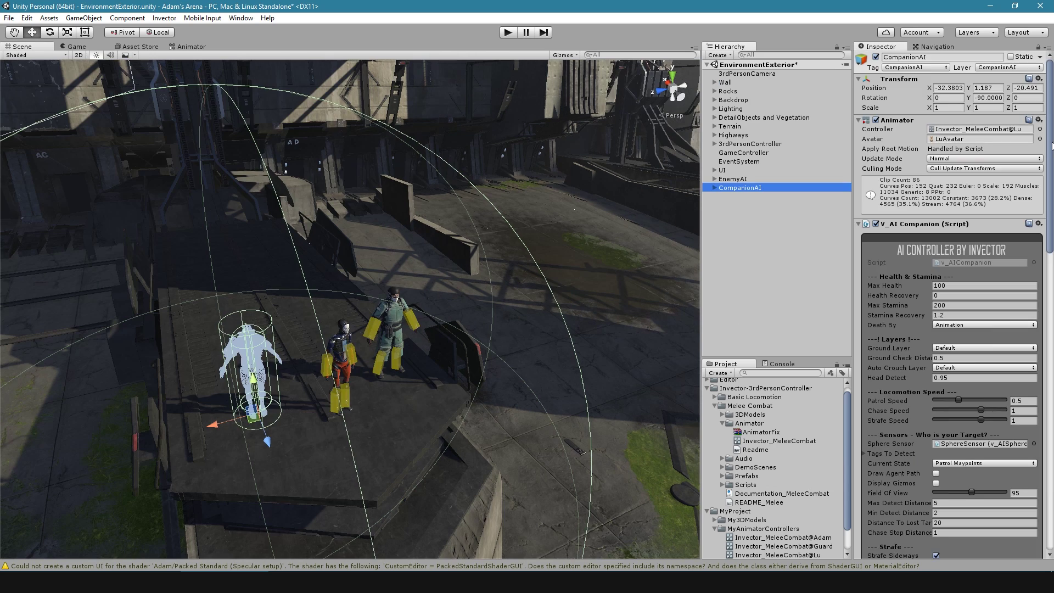
Step: Set Element 0 of CompanionAI's Tags To Detect to Enemy in the V_AI Companion script
scroll(1047, 233, down, 10)
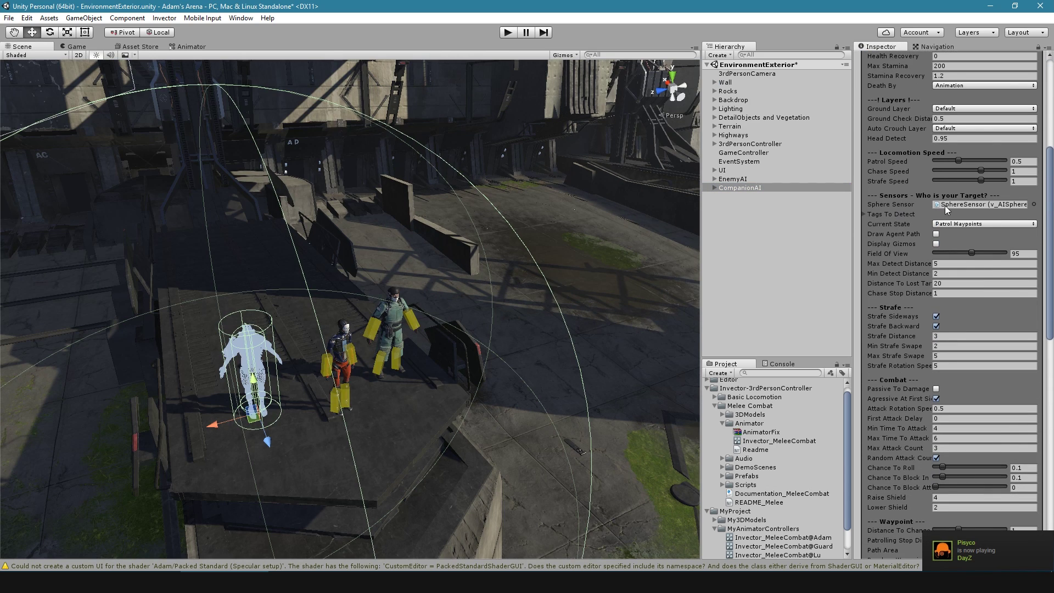
click(866, 214)
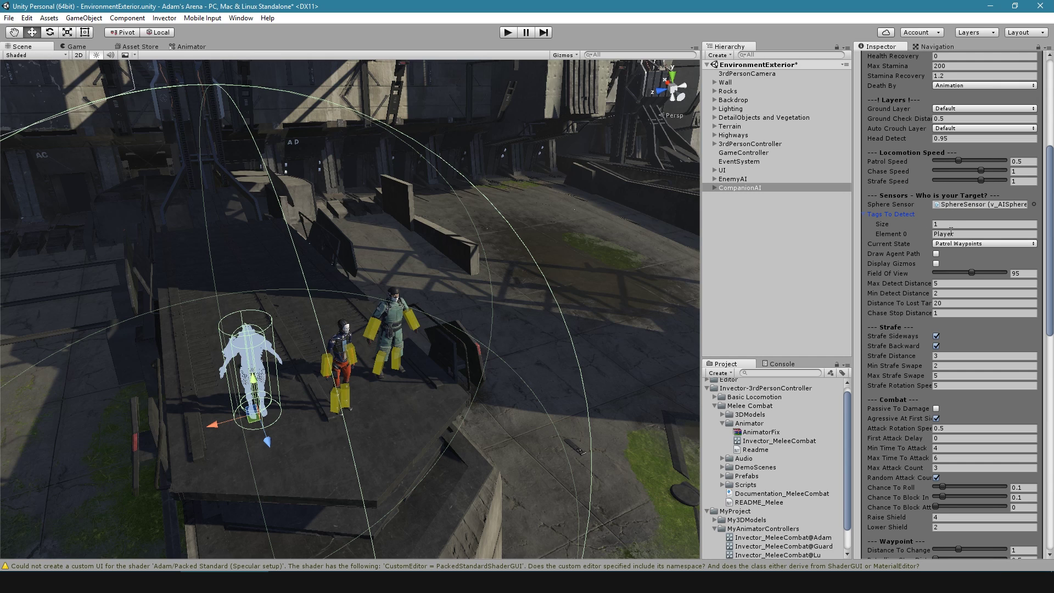
click(966, 234)
Step: Add Invector's MeleeManager component to CompanionAI and set its hit damage tag to Enemy
scroll(966, 234, down, 10)
click(164, 17)
mouse_move(190, 43)
mouse_move(328, 85)
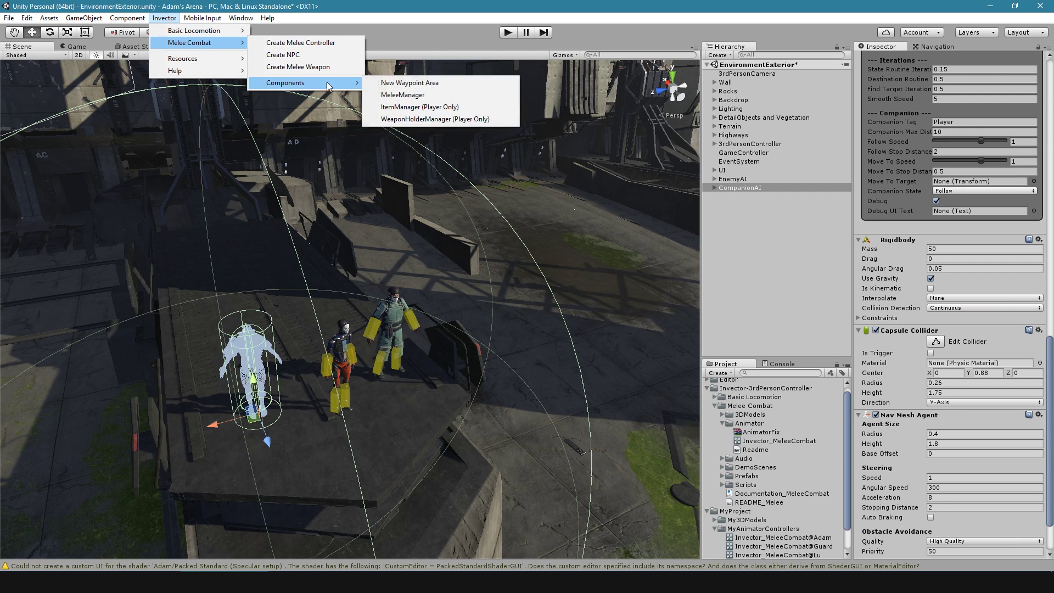
click(402, 94)
click(985, 428)
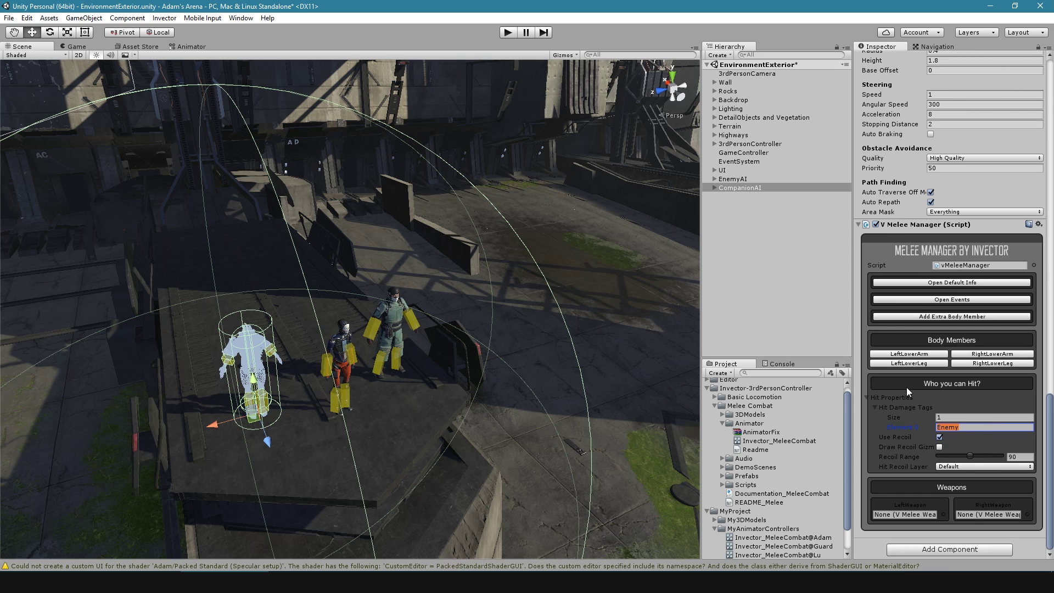
Step: Adjust the hit boxes on both of the companion's forearms to fit the forearms, with the left one at X position 0.144
right_drag(258, 384, 294, 413)
key(w)
click(294, 413)
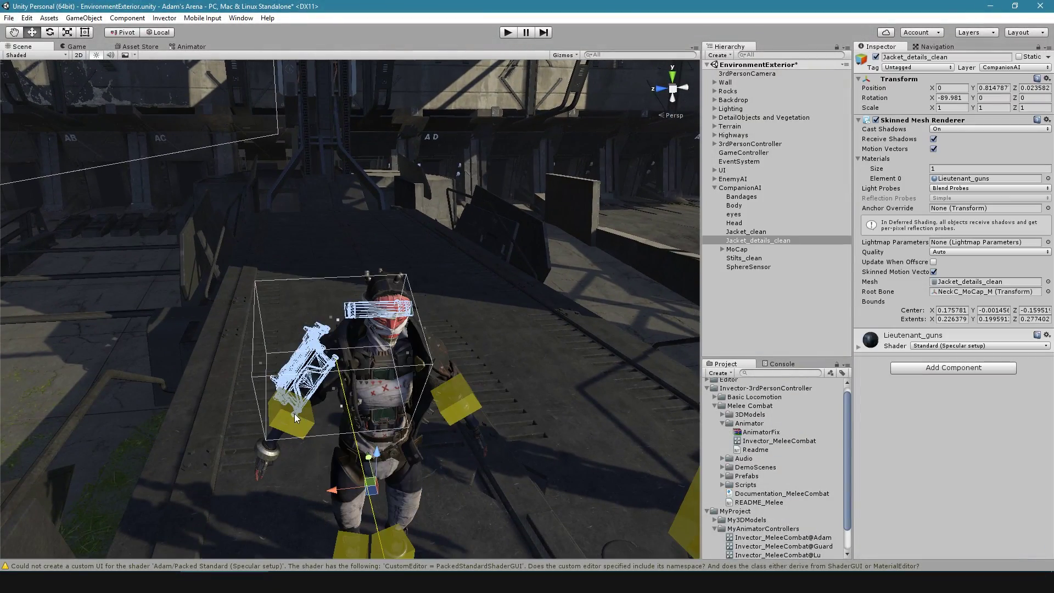
click(298, 423)
key(f)
key(r)
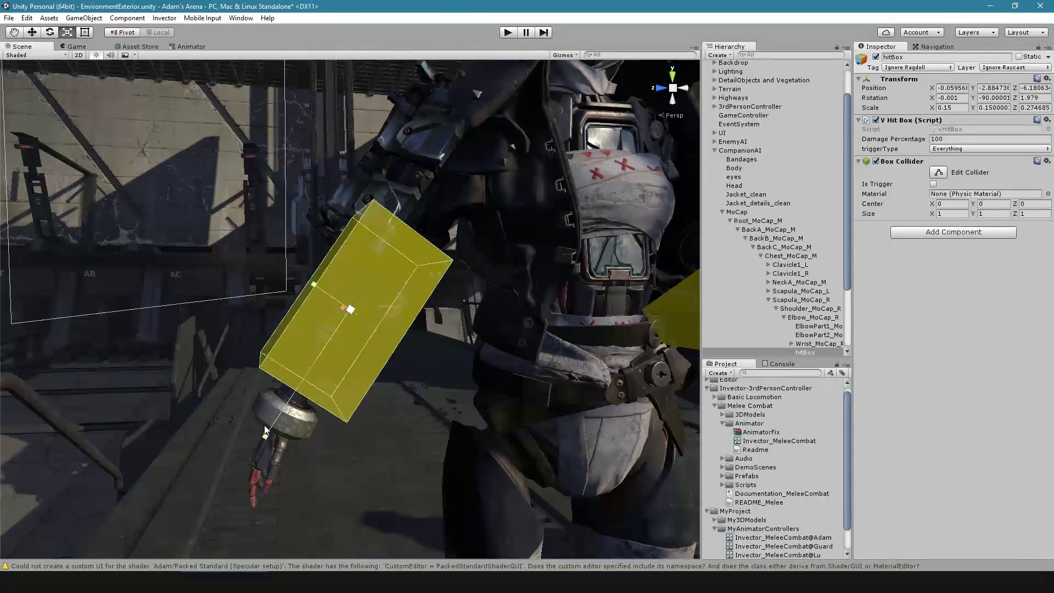
right_drag(265, 430, 473, 231)
click(494, 165)
right_drag(495, 165, 481, 201)
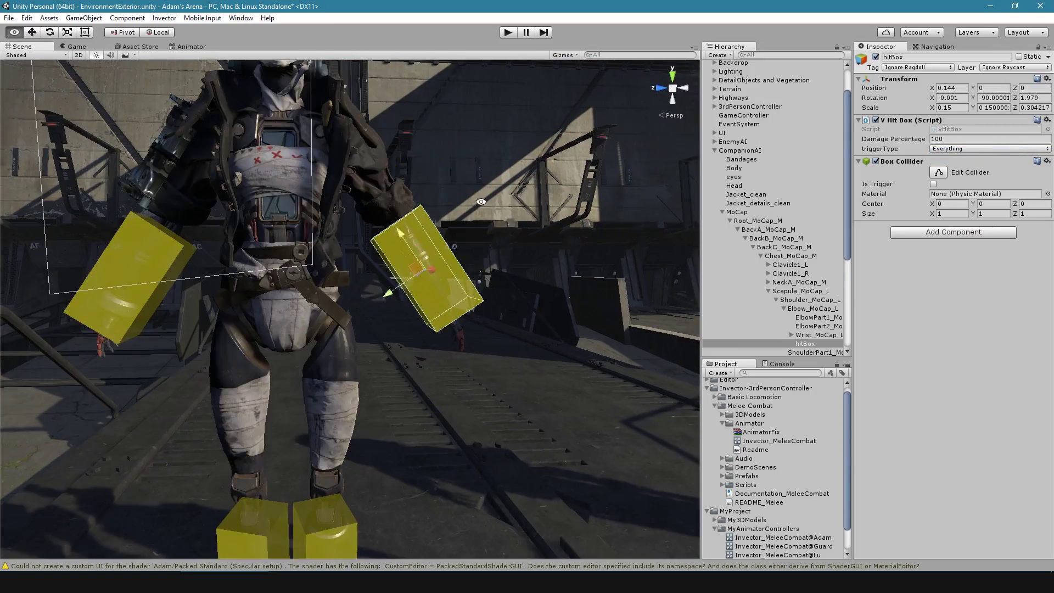
Step: Collapse the CompanionAI hierarchy and move CompanionAI along the platform to about X -26.13
scroll(482, 202, down, 10)
alt+click(714, 150)
click(769, 247)
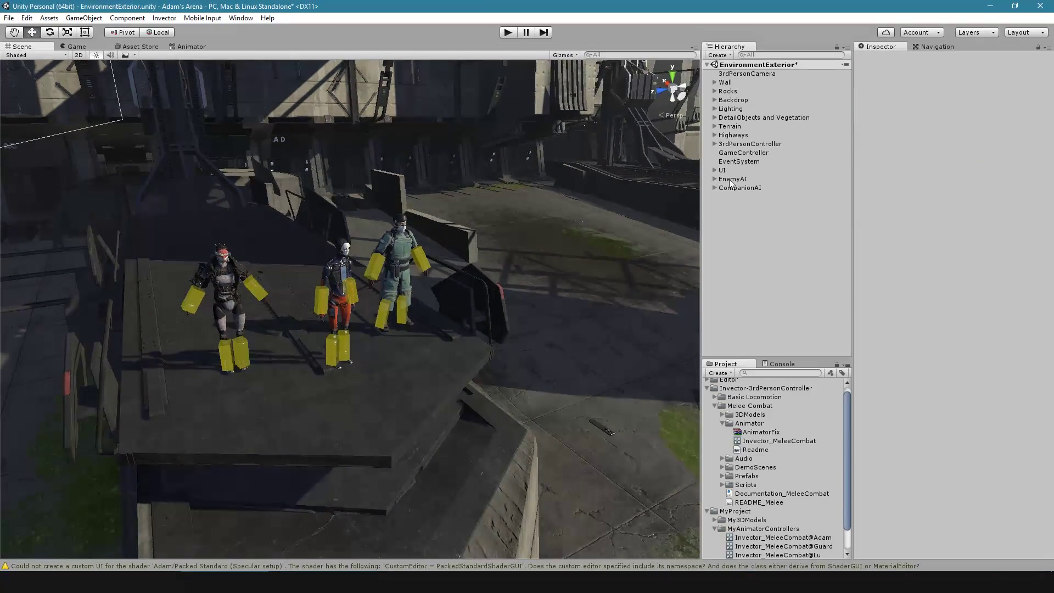
click(740, 188)
right_drag(307, 341, 183, 197)
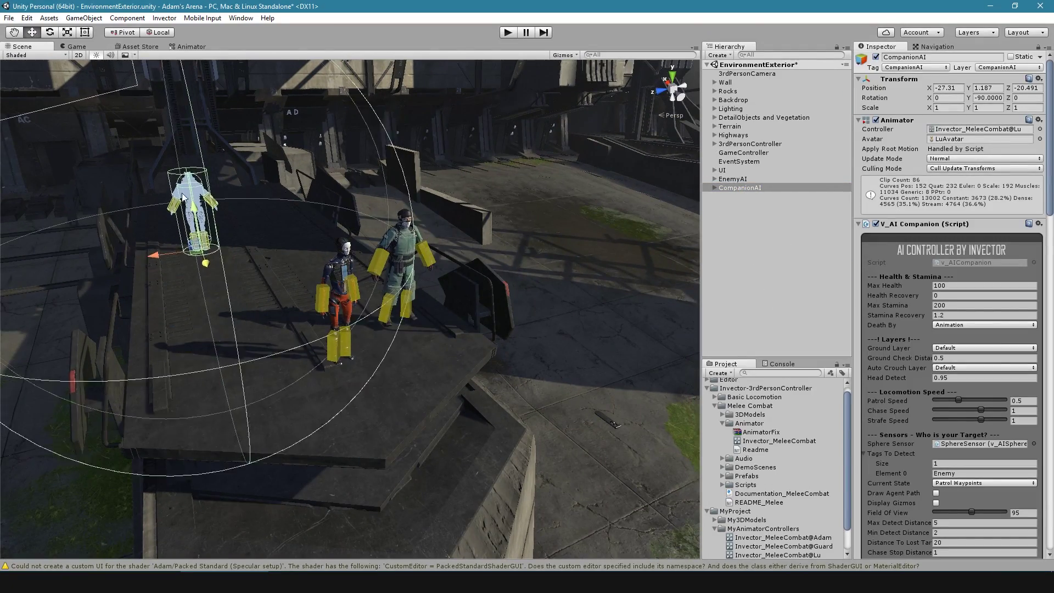
drag(183, 197, 673, 172)
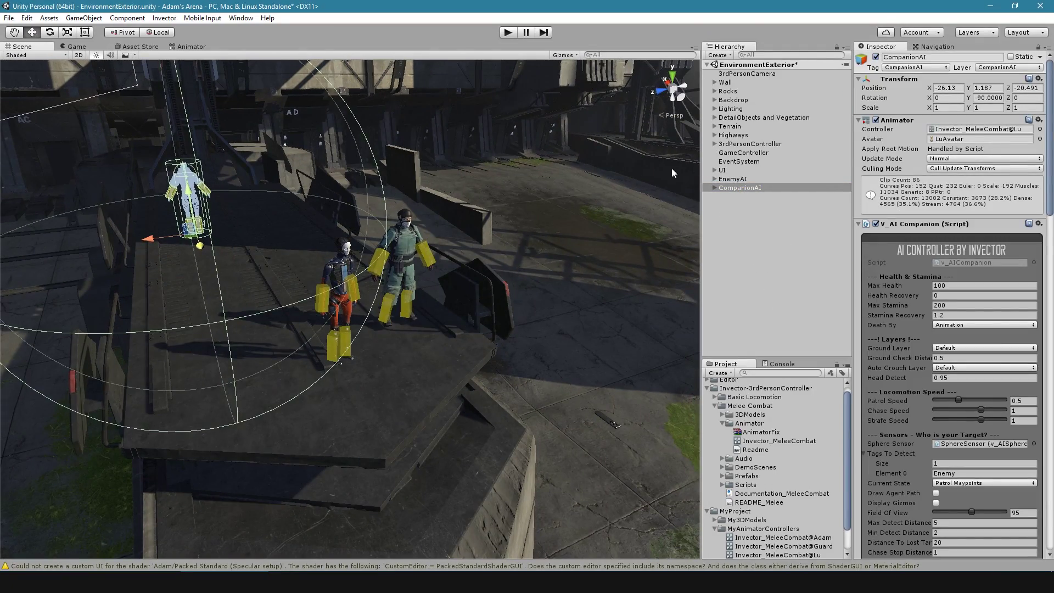
Step: Play the scene and run the player around to test the companion's following and its fighting against EnemyAI, and stop the playback
click(744, 144)
key(ctrl+p)
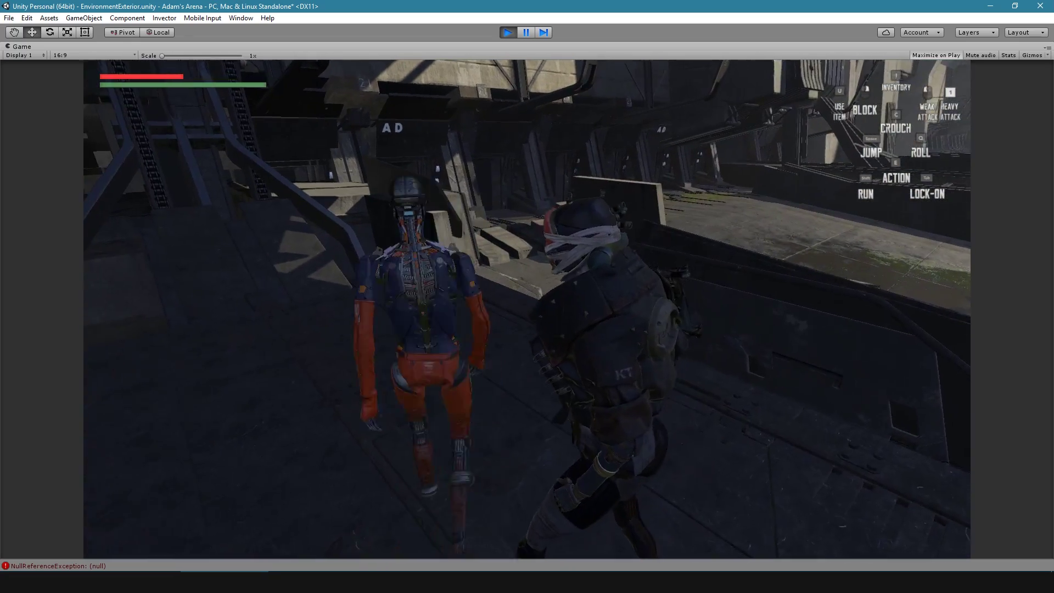
key(w)
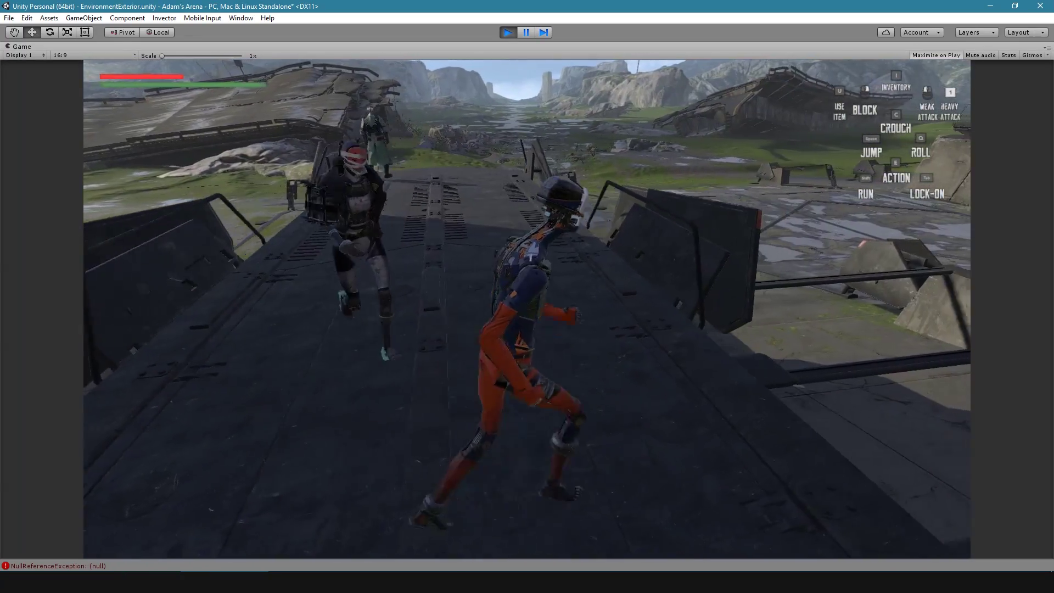
key(w)
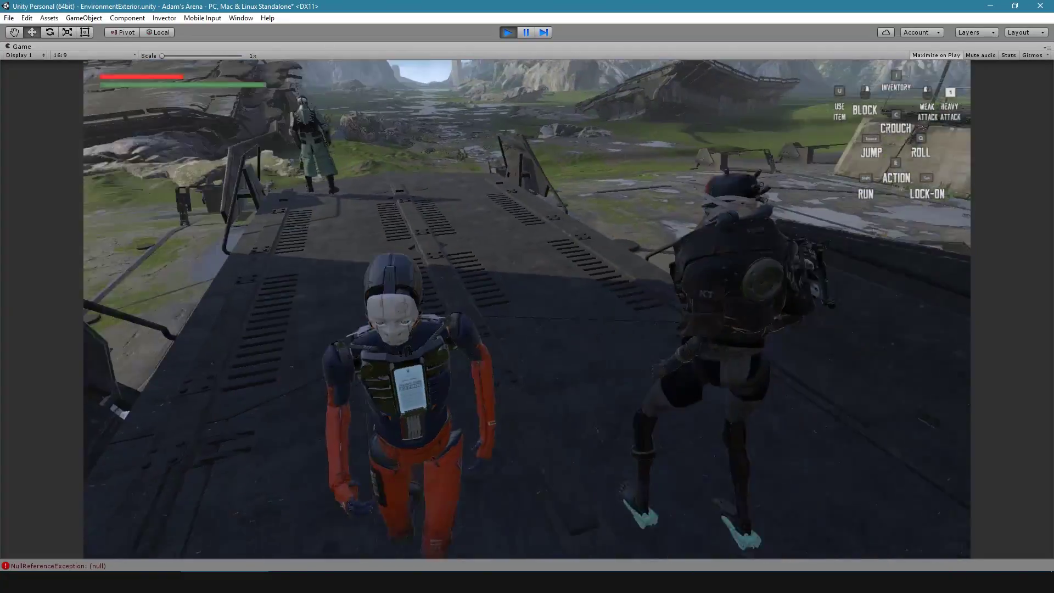
key(w)
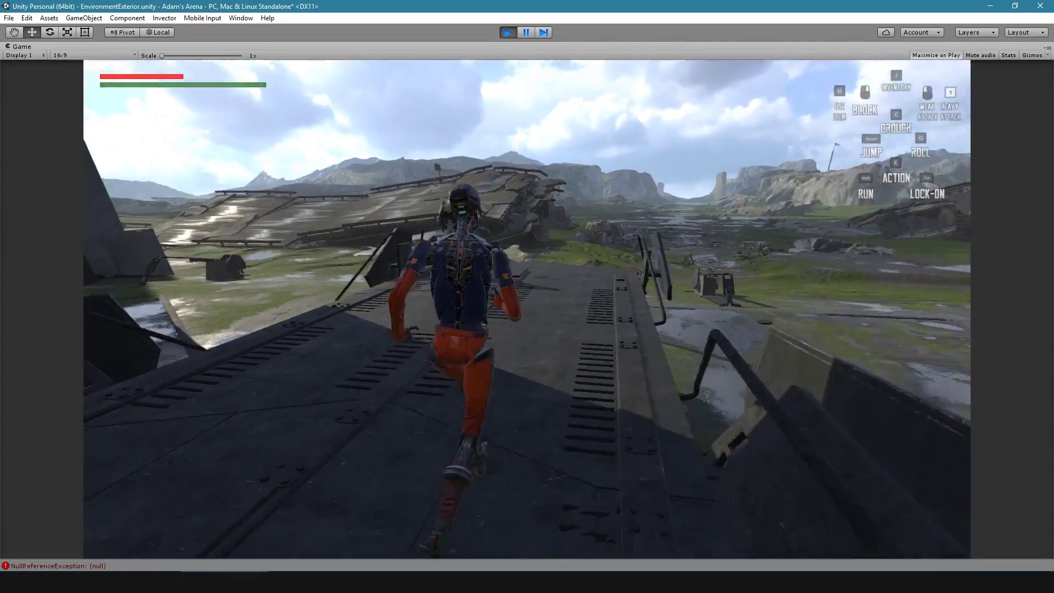
key(w)
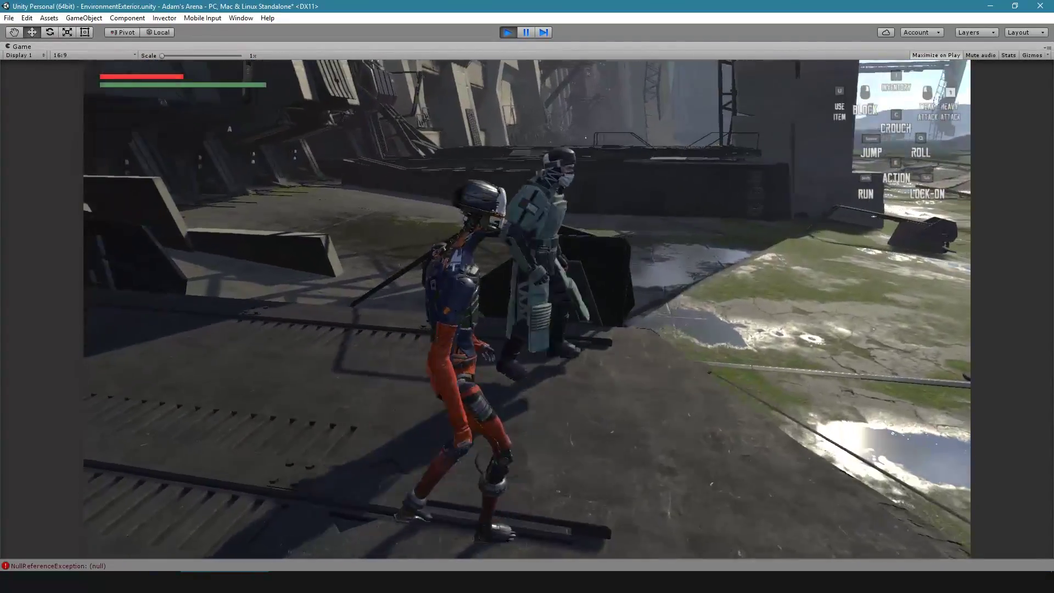
key(w)
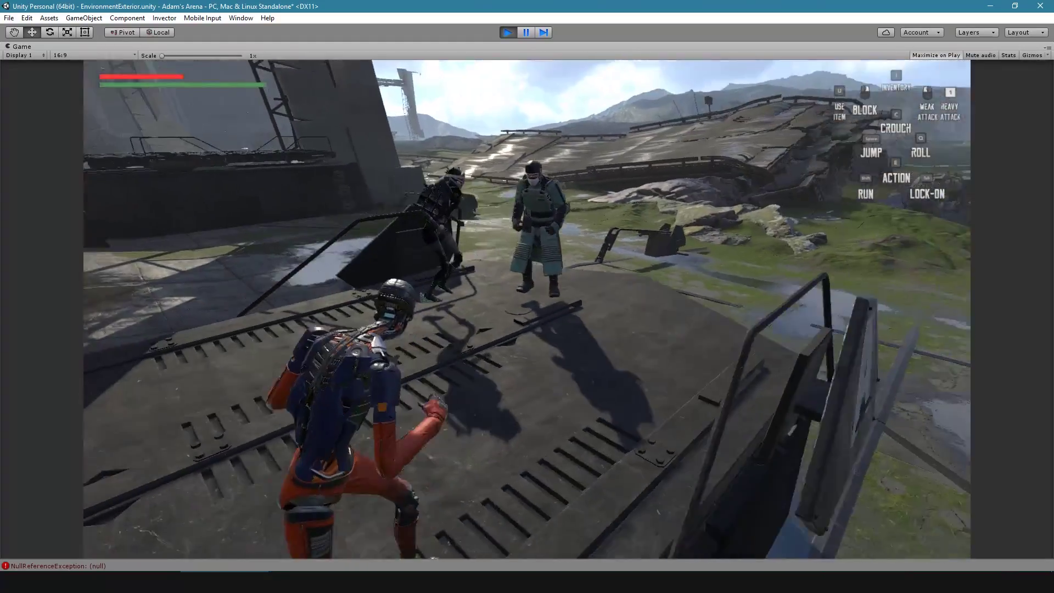
key(w)
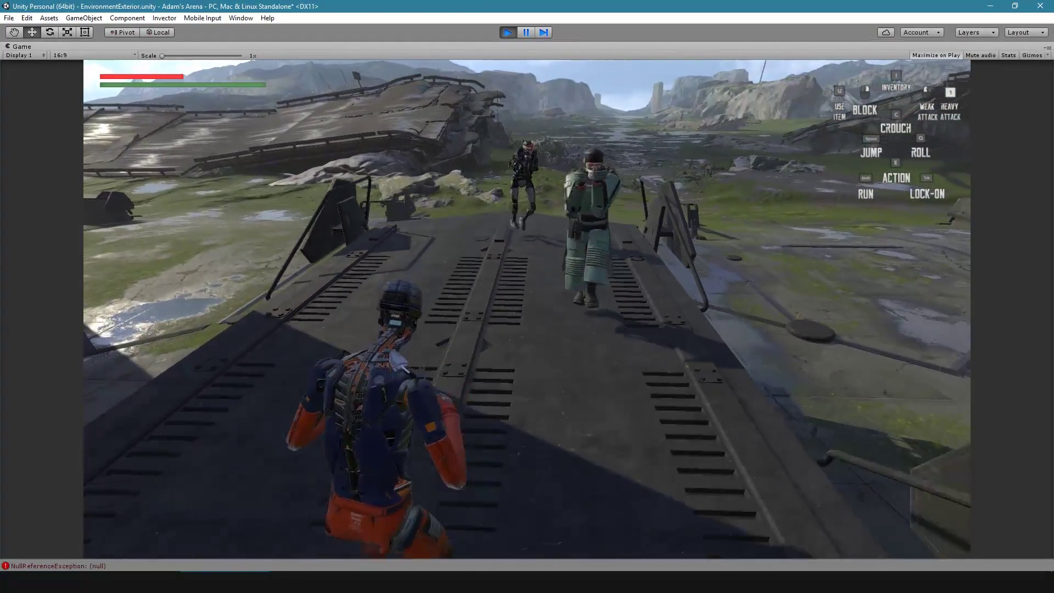
key(w)
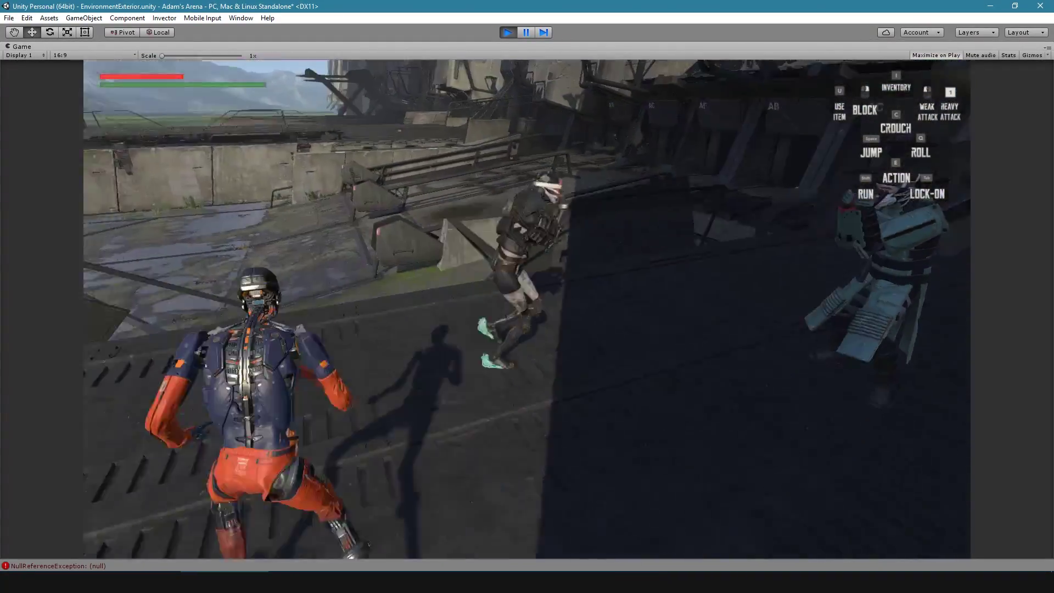
key(w)
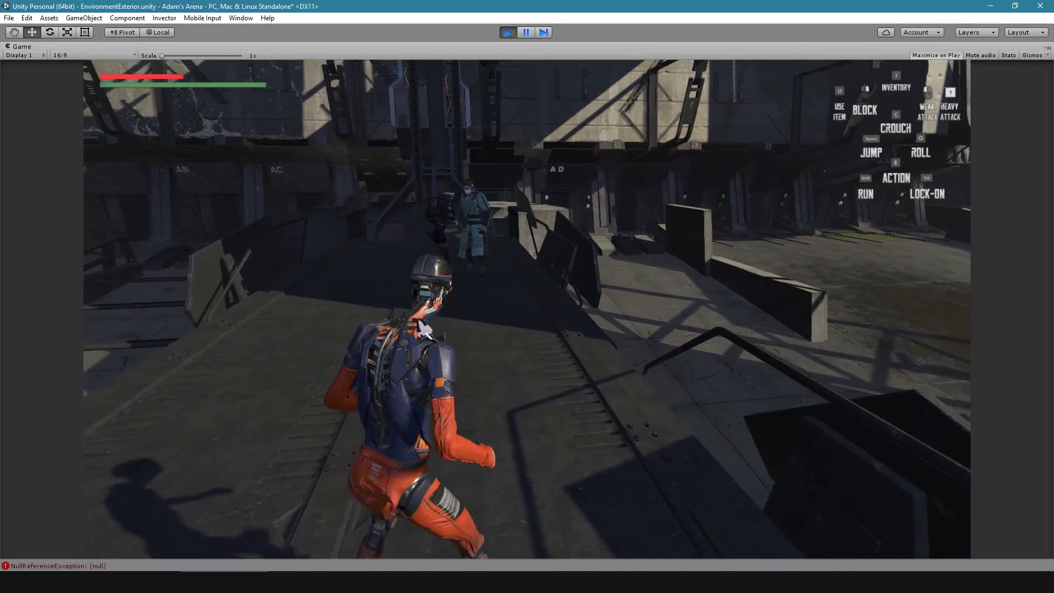
key(w)
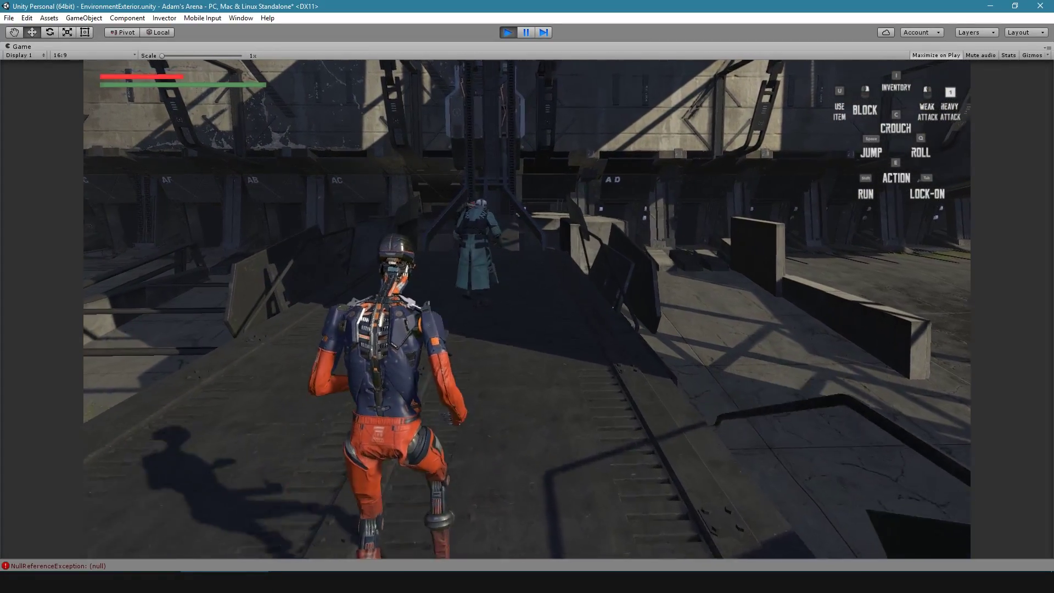
key(w)
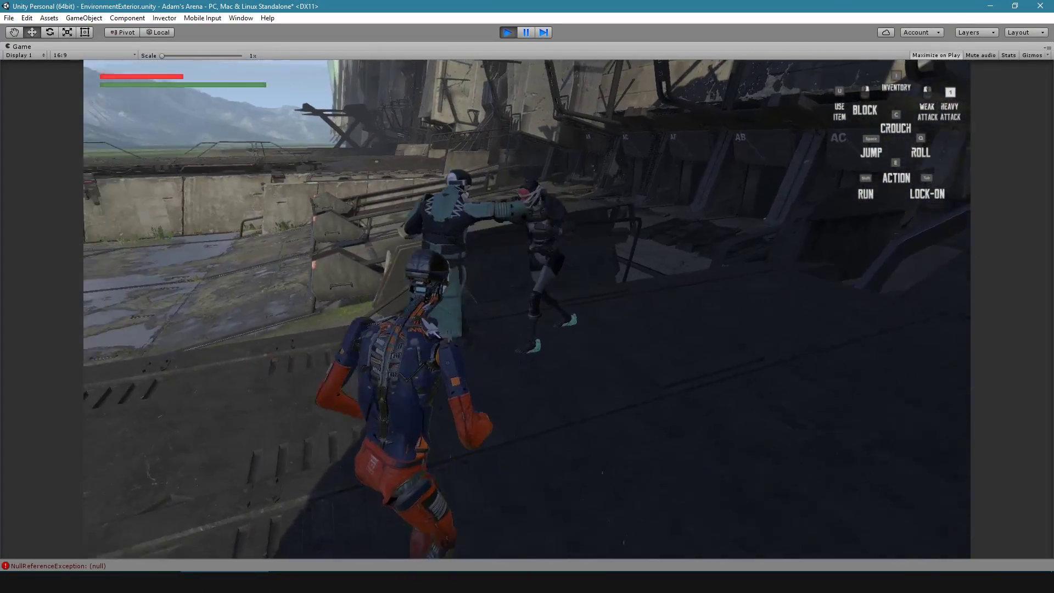
key(w)
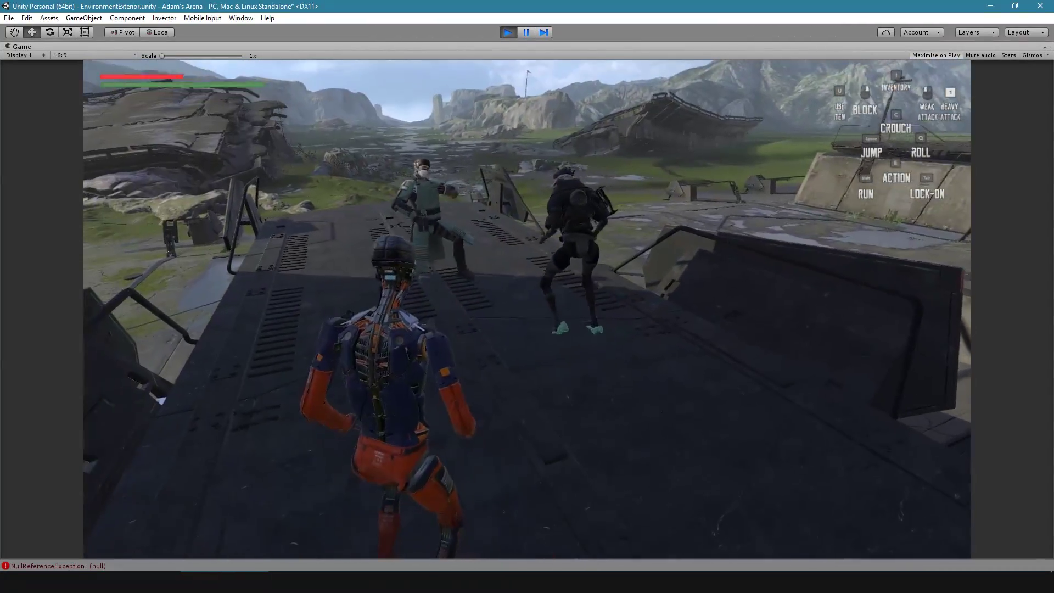
key(w)
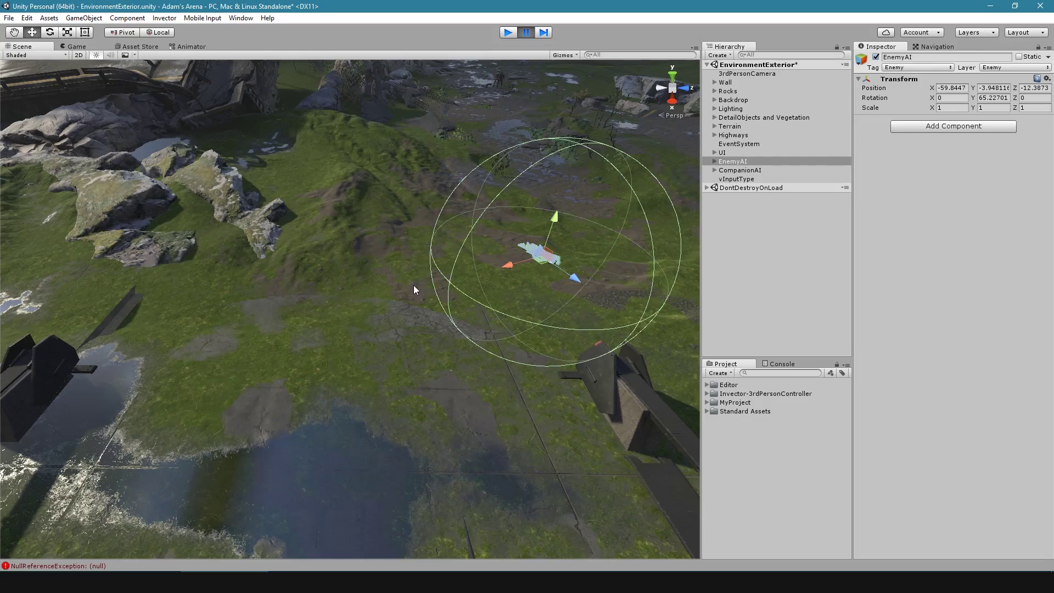
key(ctrl+p)
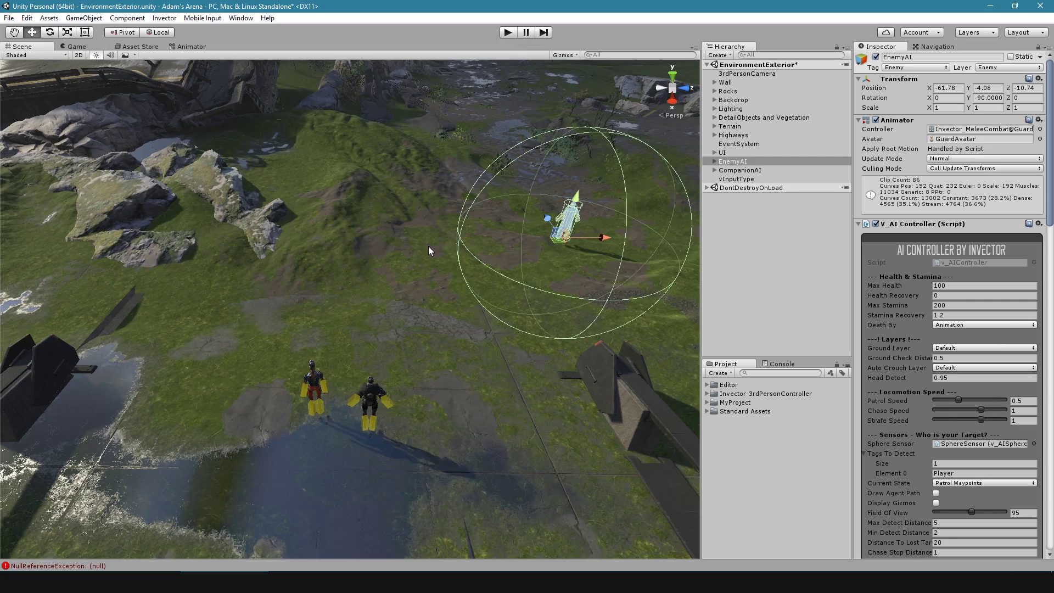
Step: Add the vKanata_Long prefab from Melee Combat/Prefabs/Weapons to the scene as the weapon for EnemyAI
alt+drag(428, 246, 610, 173)
scroll(576, 270, up, 5)
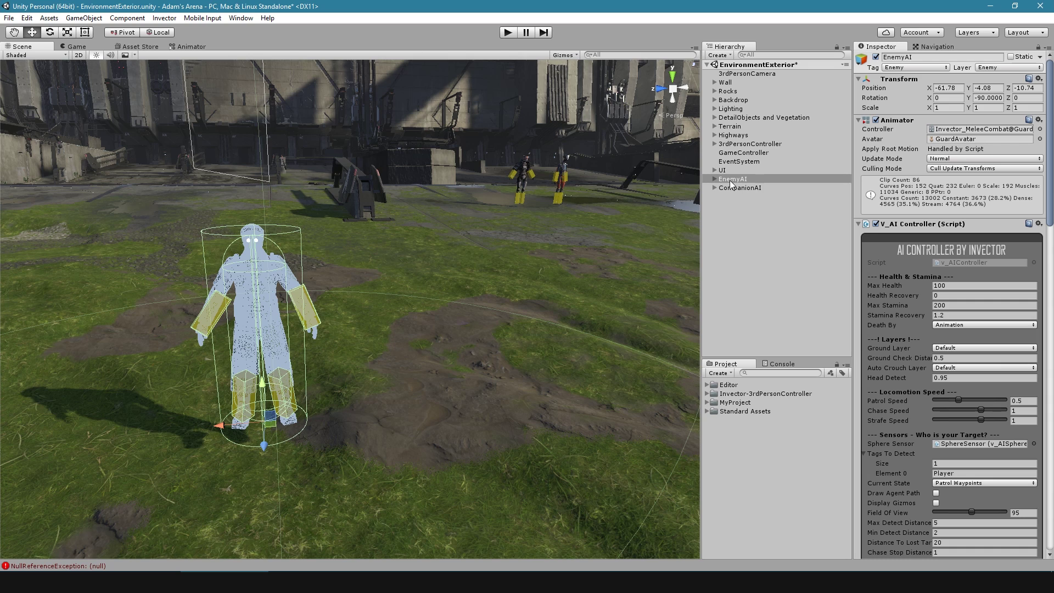
click(707, 394)
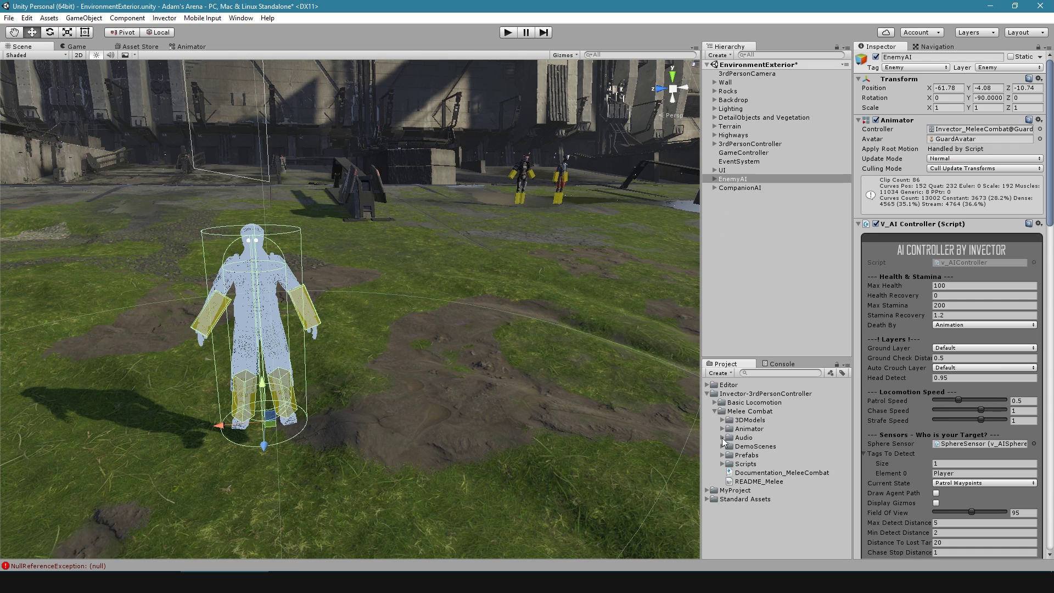
click(723, 455)
click(730, 500)
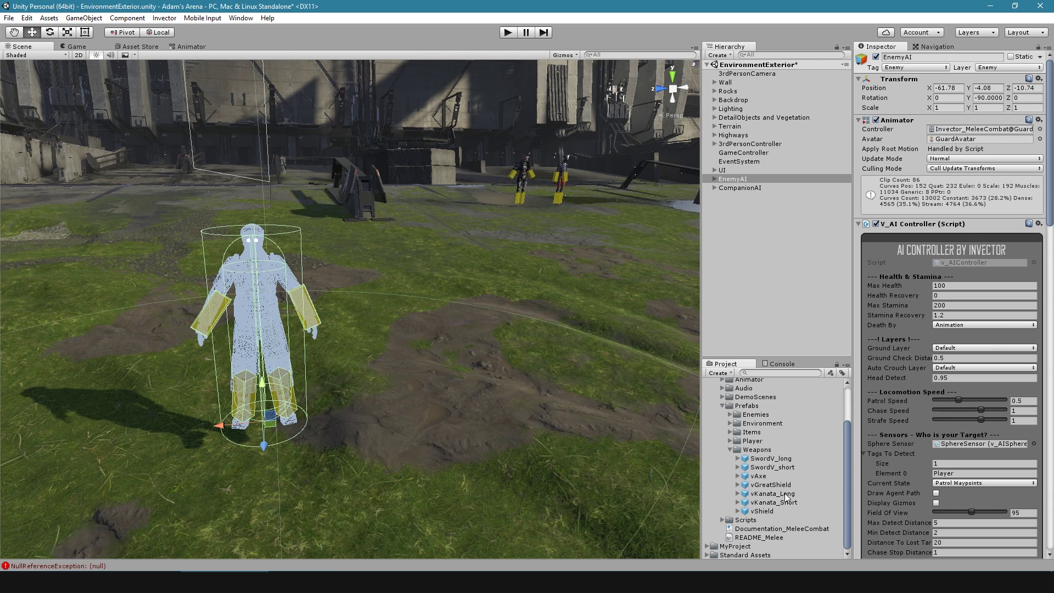
click(762, 494)
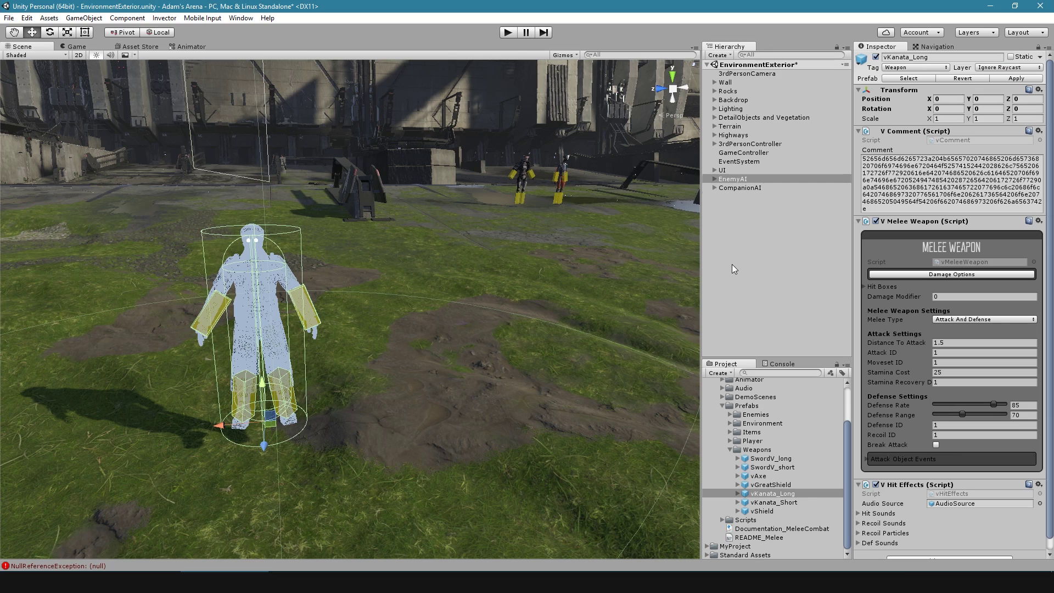
drag(732, 265, 732, 265)
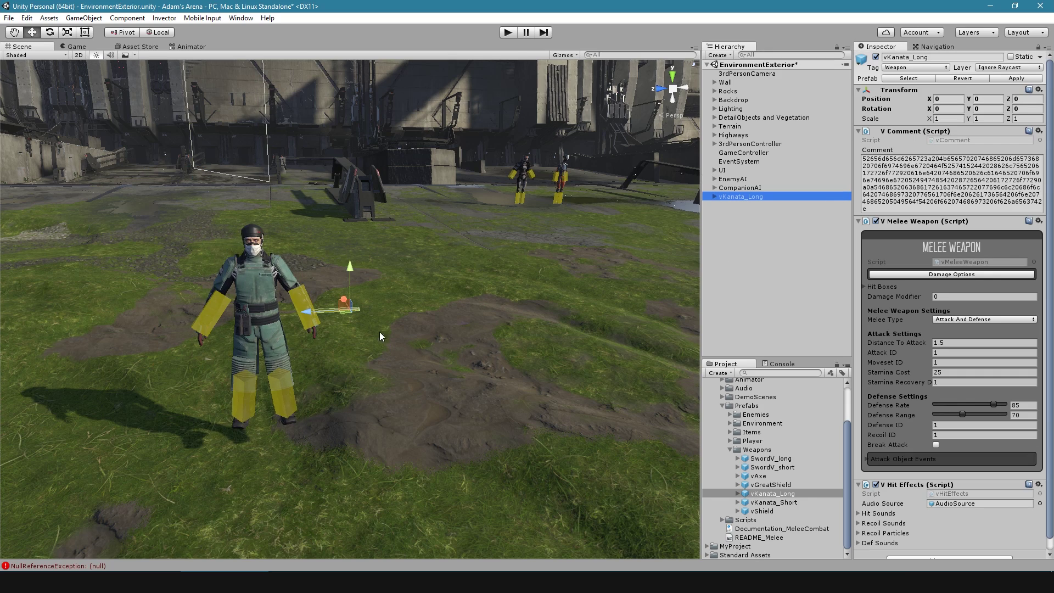
alt+drag(407, 361, 475, 344)
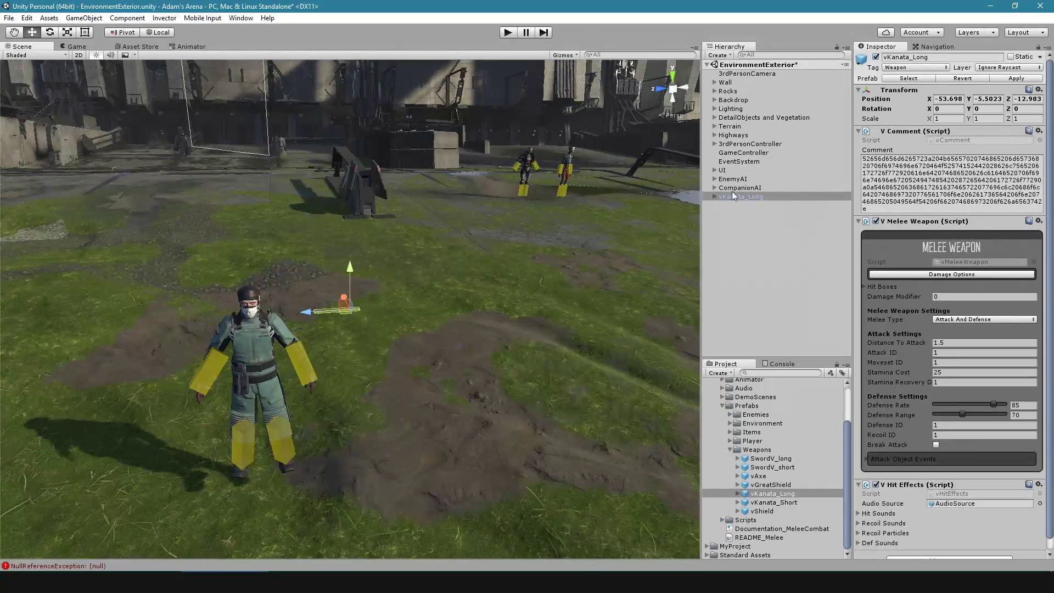
Step: Parent the vKanata_Long weapon to Bip001 R Hand in EnemyAI's skeleton hierarchy
alt+drag(407, 338, 586, 223)
alt+right_drag(653, 311, 520, 256)
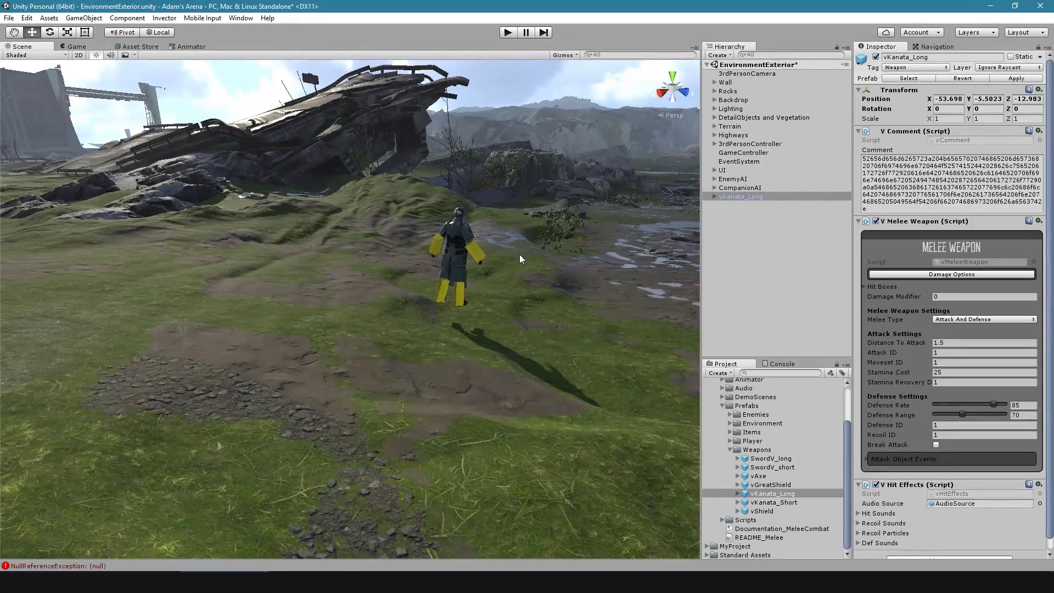
click(474, 251)
scroll(759, 302, down, 3)
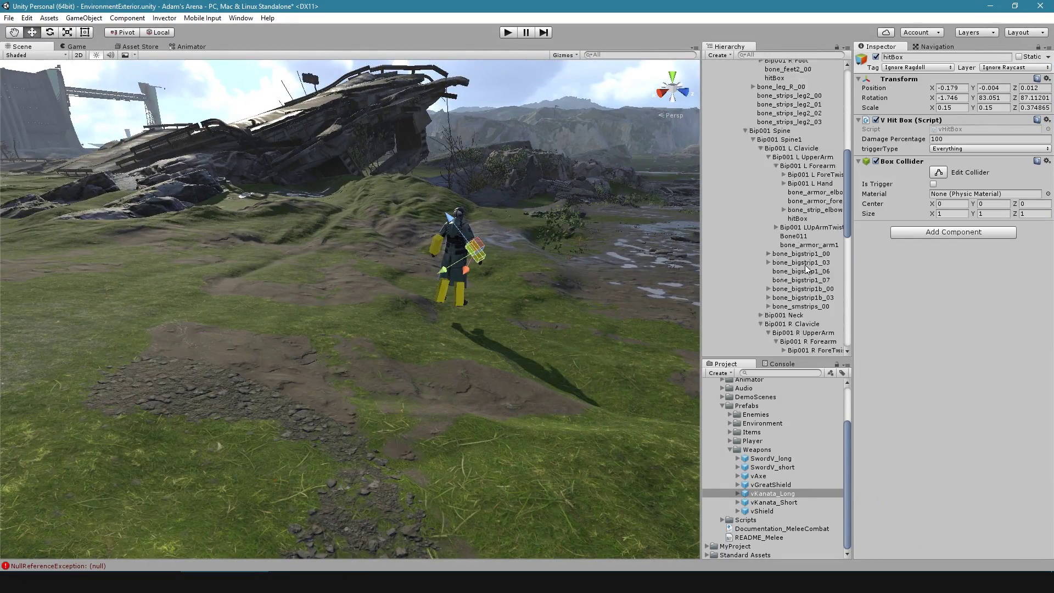
scroll(806, 268, up, 2)
scroll(780, 193, up, 7)
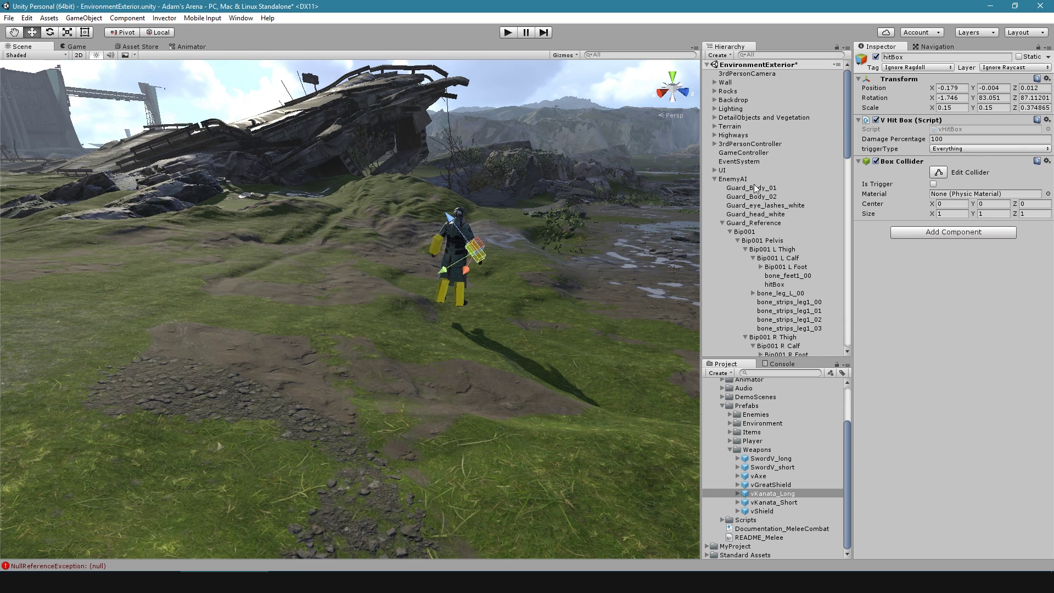
scroll(766, 241, down, 3)
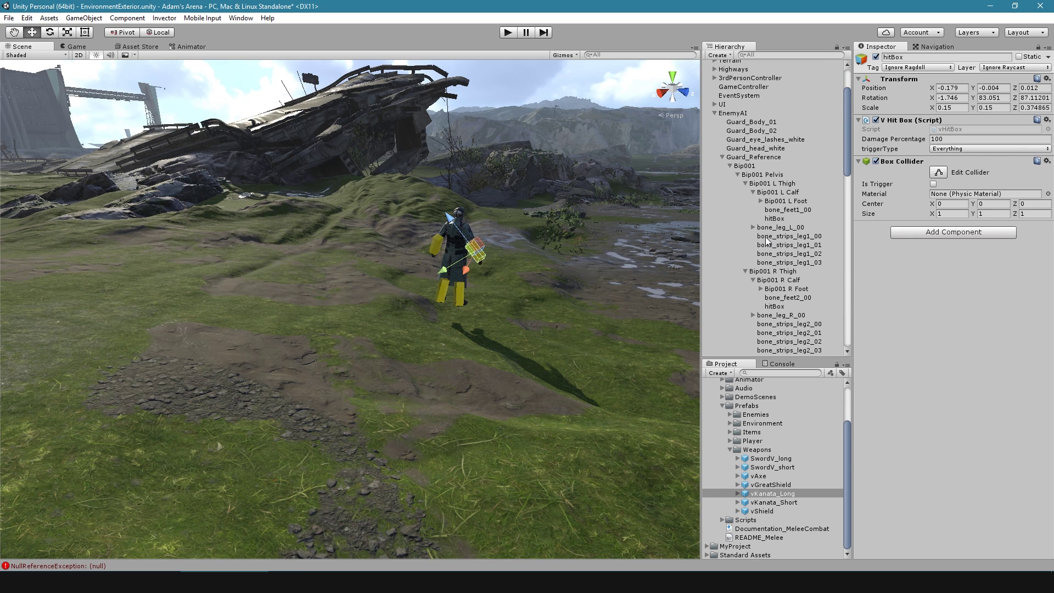
drag(849, 154, 826, 330)
drag(743, 351, 822, 190)
Step: Set vKanata_Long's local position and rotation to 0 on all axes and frame the weapon in the scene
click(955, 100)
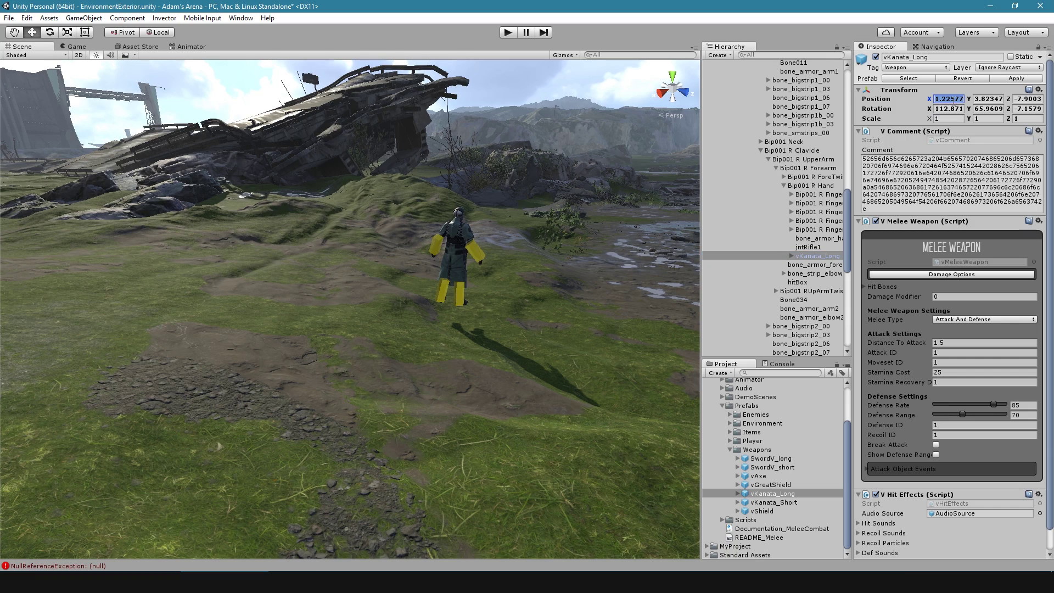
text(0)
key(Tab)
text(0)
key(Tab)
text(0)
key(Tab)
text(0)
key(Tab)
text(0)
key(Tab)
text(0)
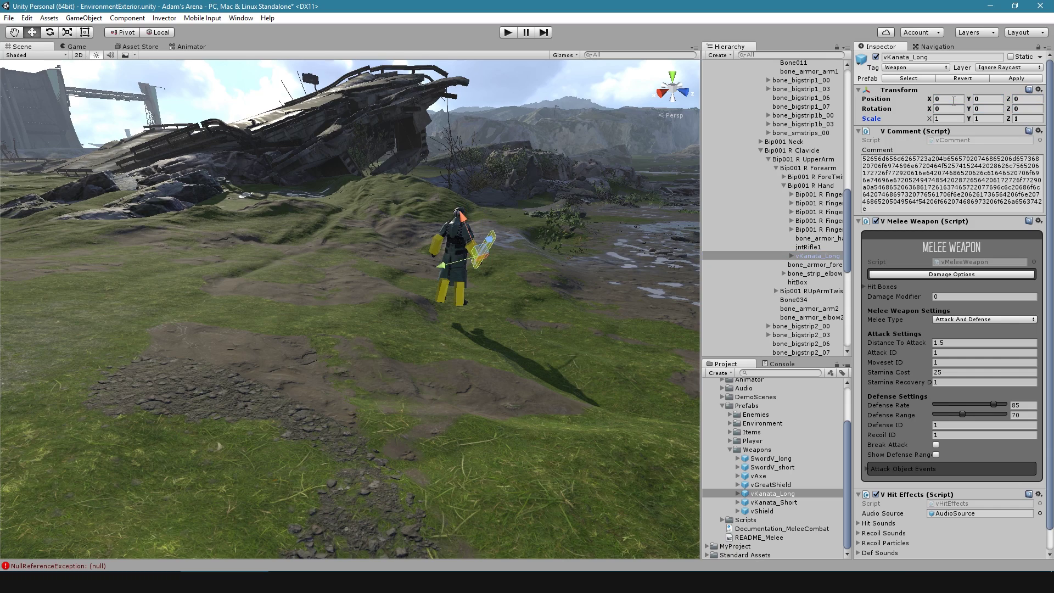
key(Tab)
key(f)
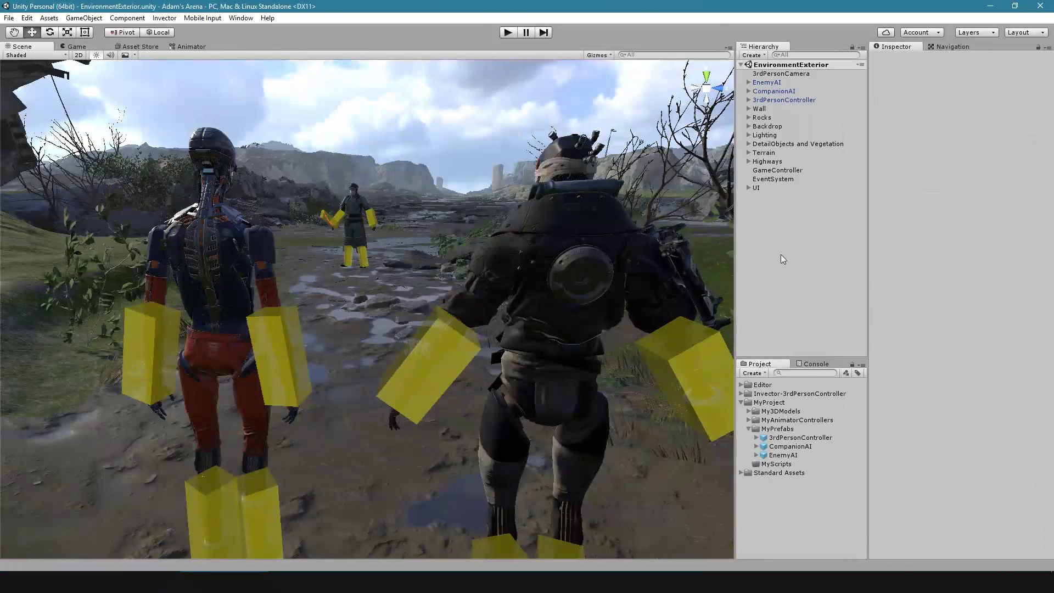
Step: Expand EnemyAI's Tags To Detect to size 2 and set Element 1 to CompanionAI
click(773, 91)
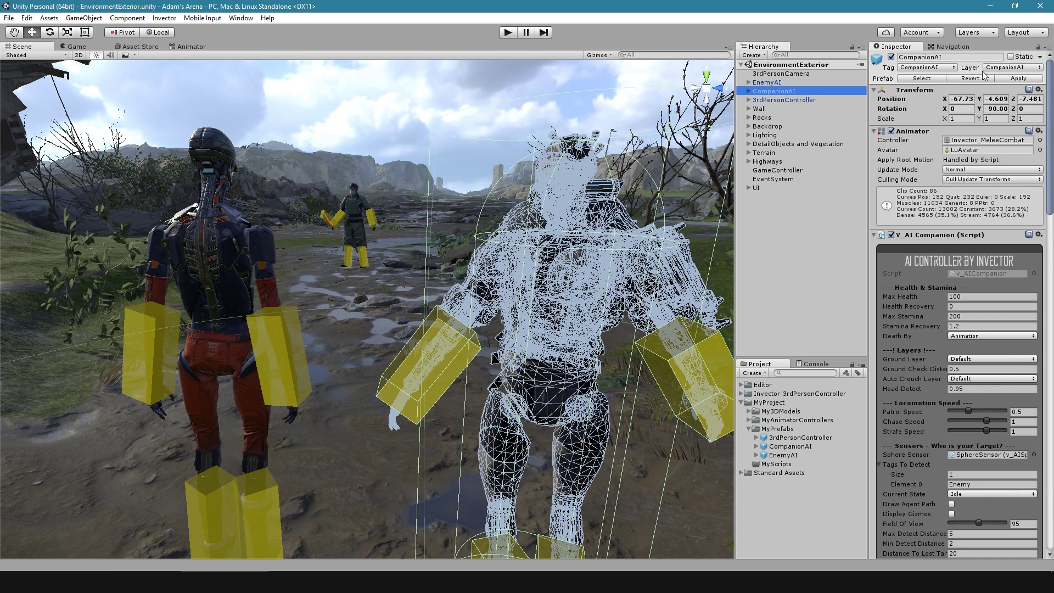
click(781, 82)
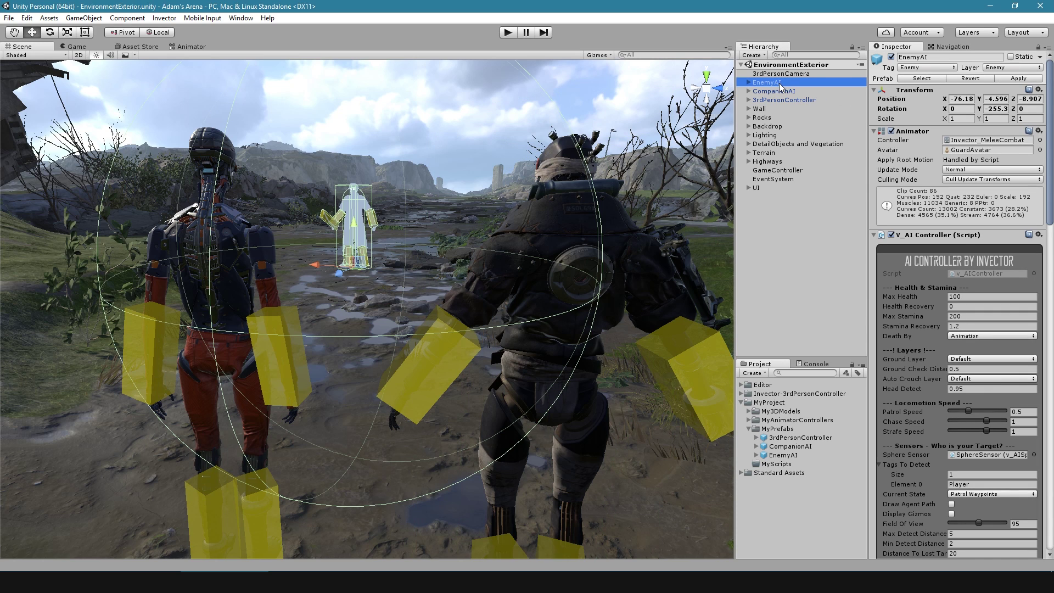
drag(1050, 141, 1050, 240)
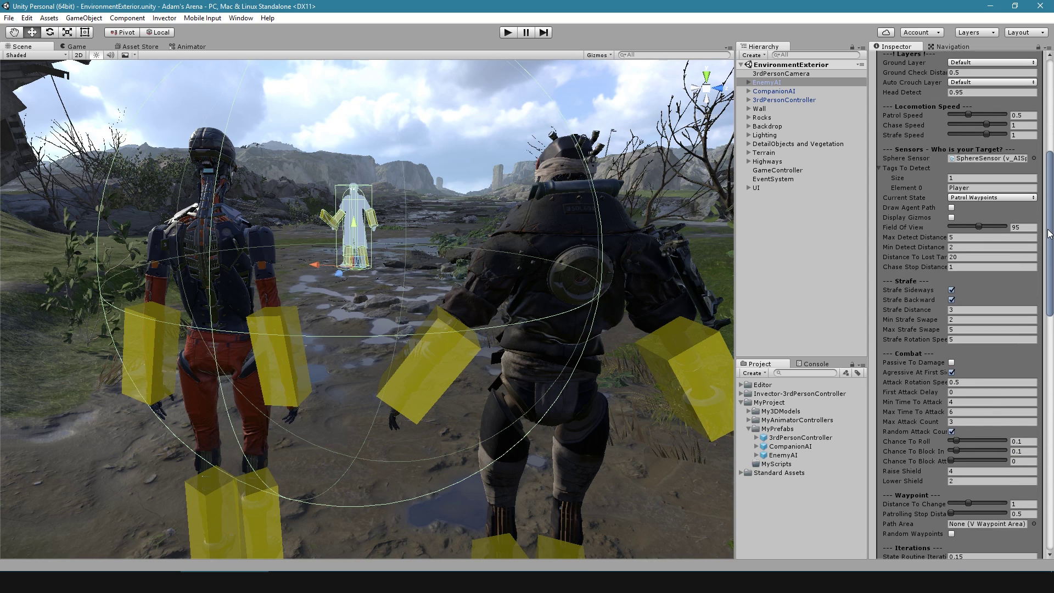
click(969, 177)
text(2)
key(Return)
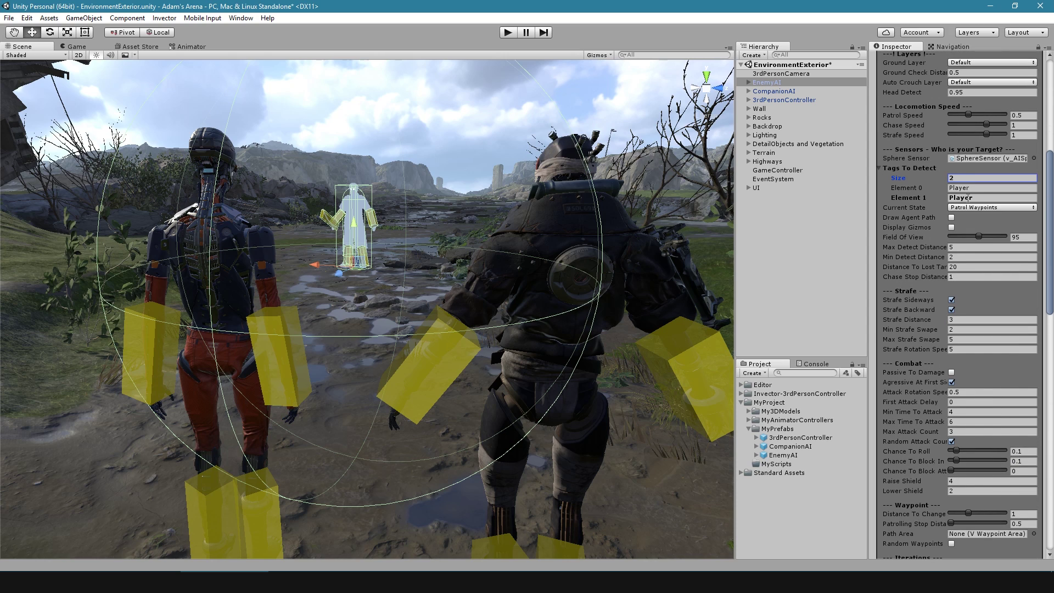
click(968, 198)
text(Companion)
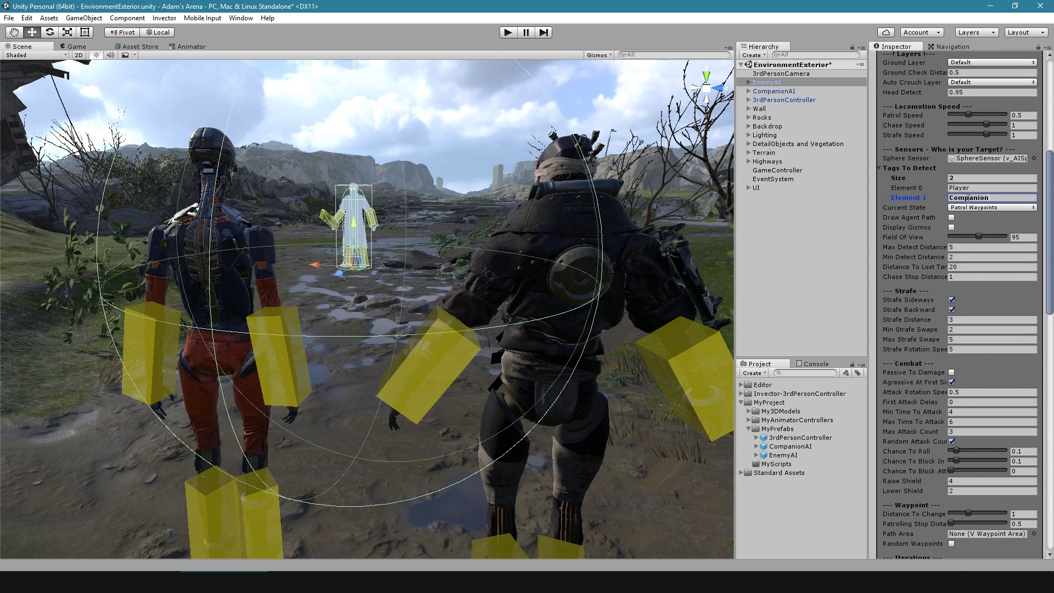
text(AI)
key(Return)
Step: Expand Hit Damage Tags in EnemyAI's Melee Manager to size 2 and set Element 1 to CompanionAI
drag(1052, 244, 1053, 453)
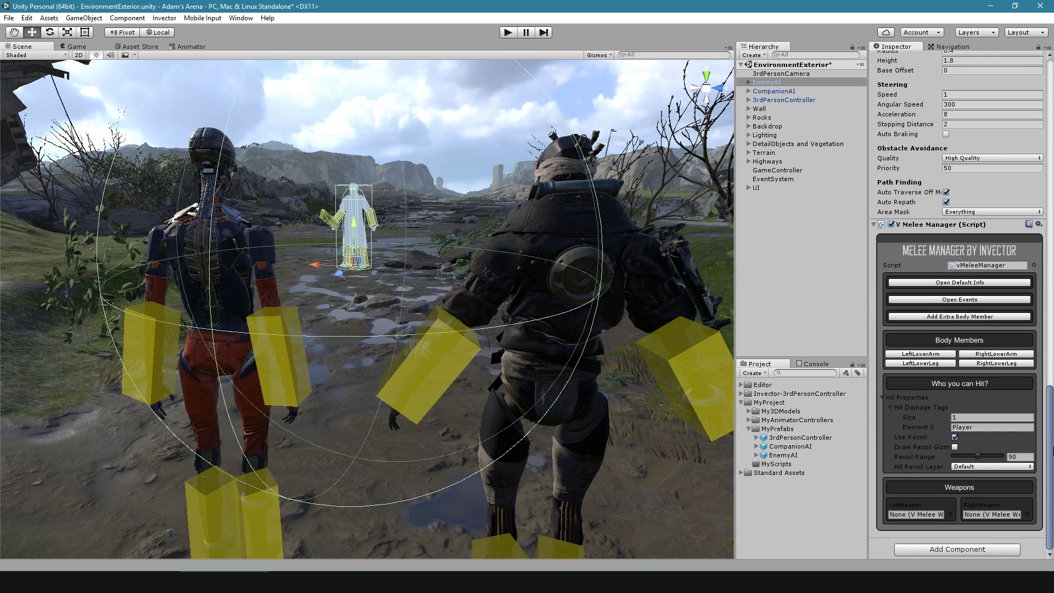
click(977, 417)
text(2)
key(Return)
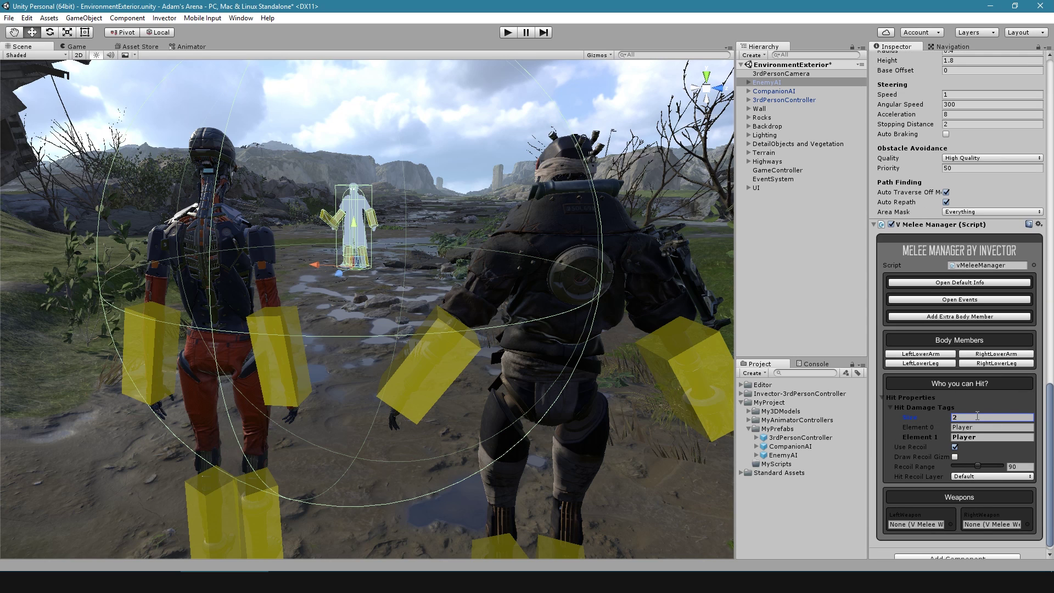
click(978, 437)
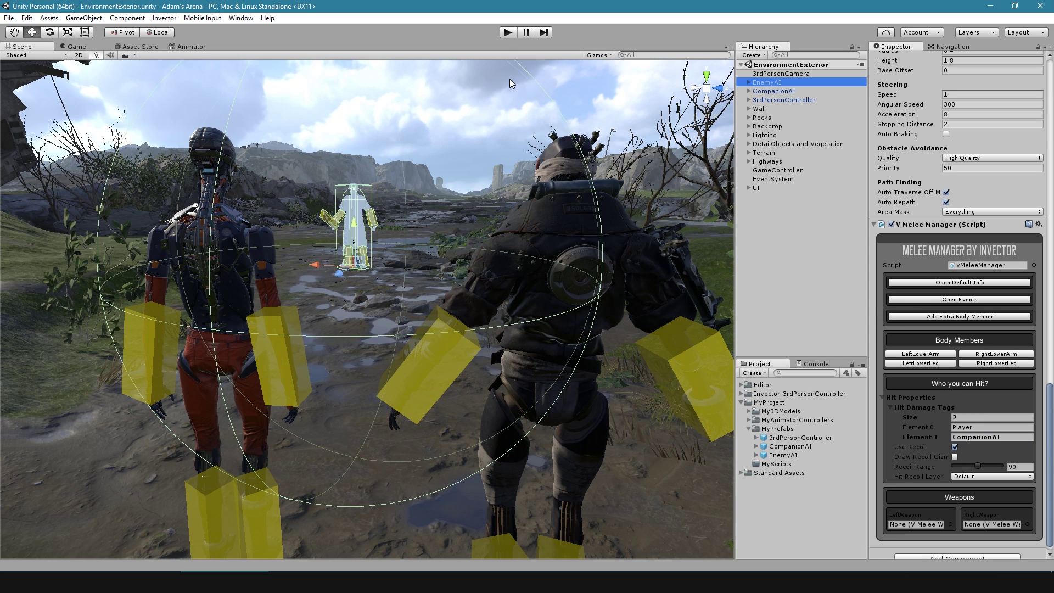
Step: Play the scene and run the player around to test the sword-armed enemy fighting both the player and the companion
click(508, 31)
key(w)
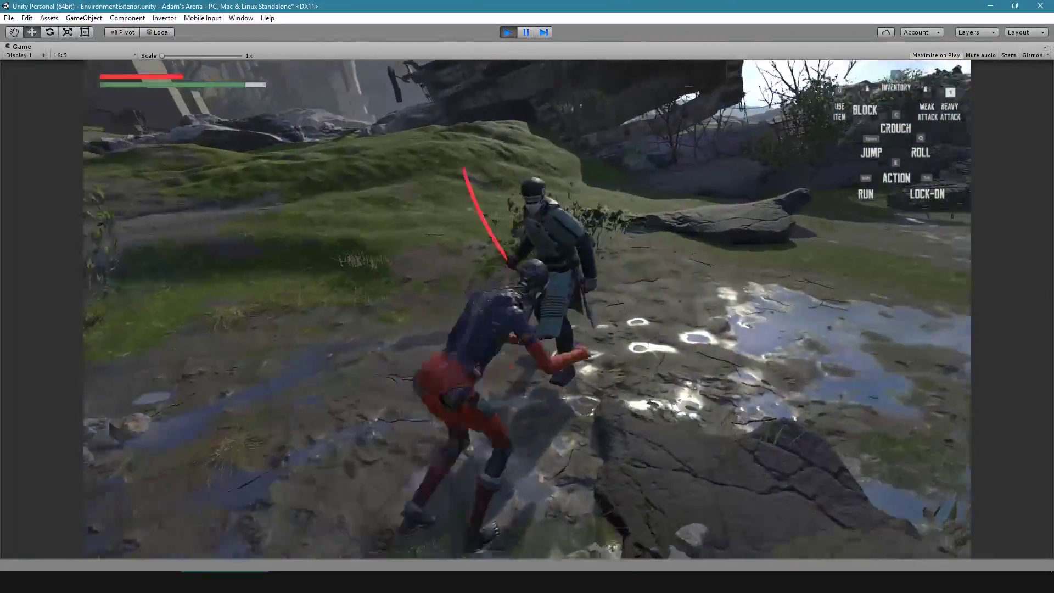
key(s)
key(w)
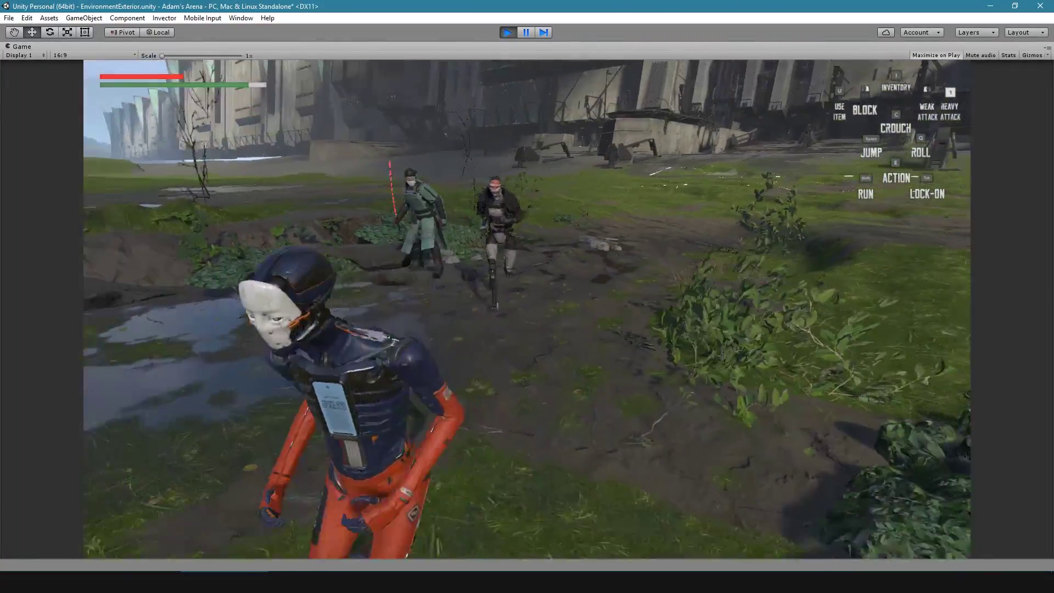
key(w)
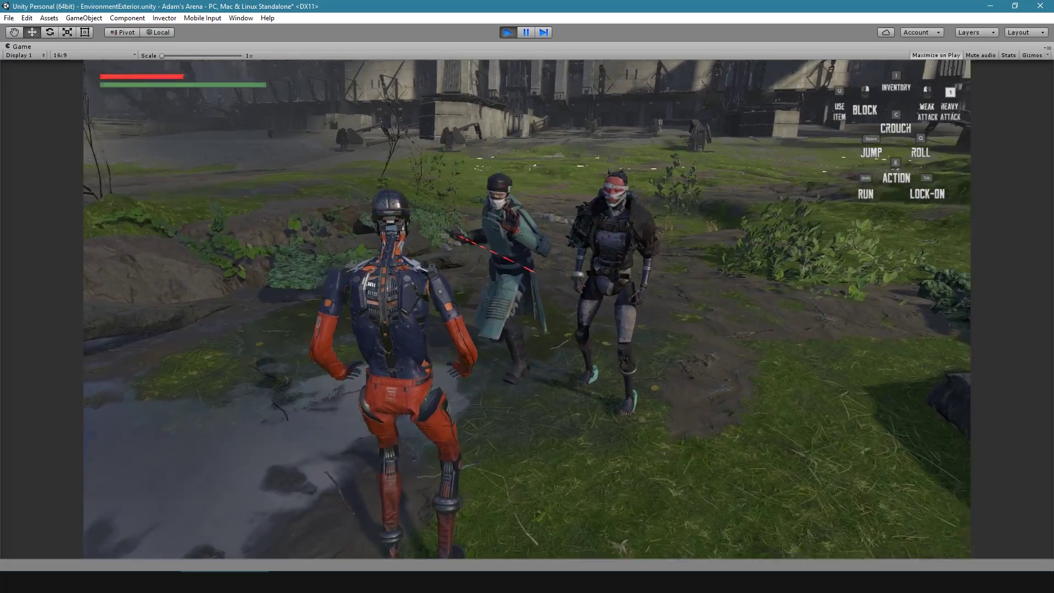
key(w)
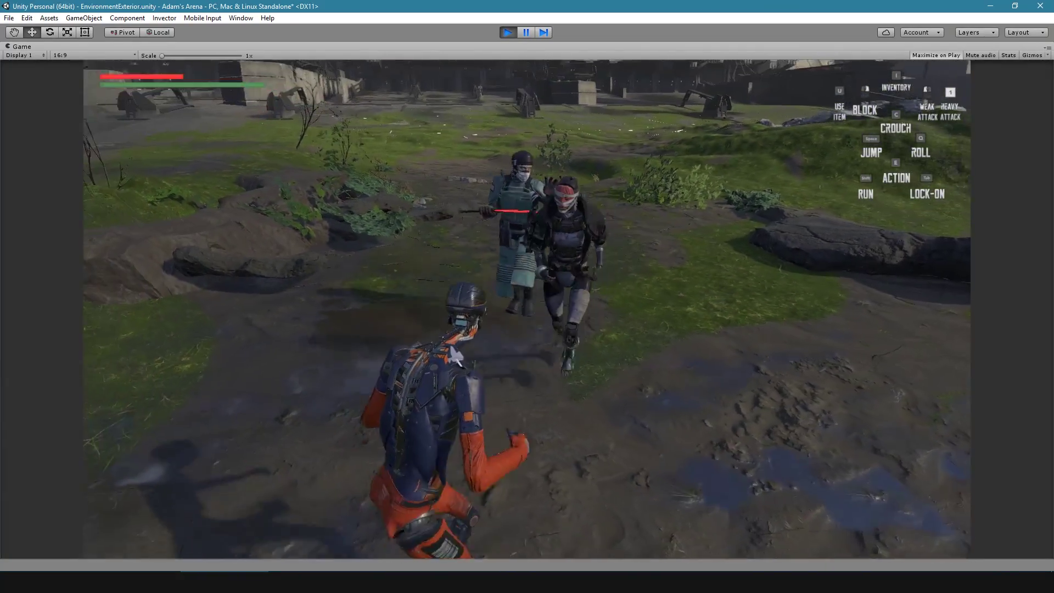
key(w)
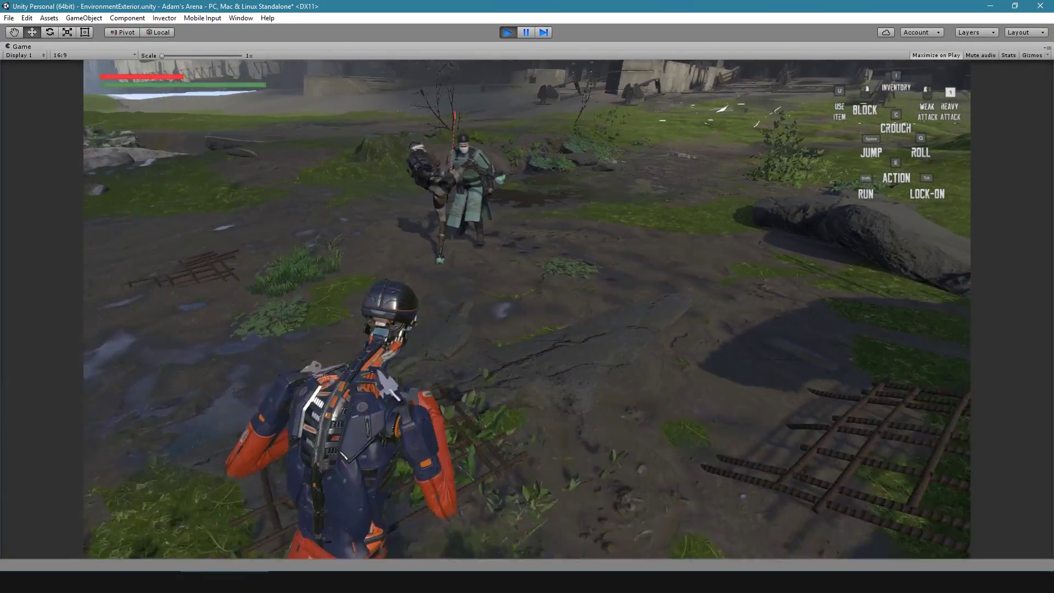
key(w)
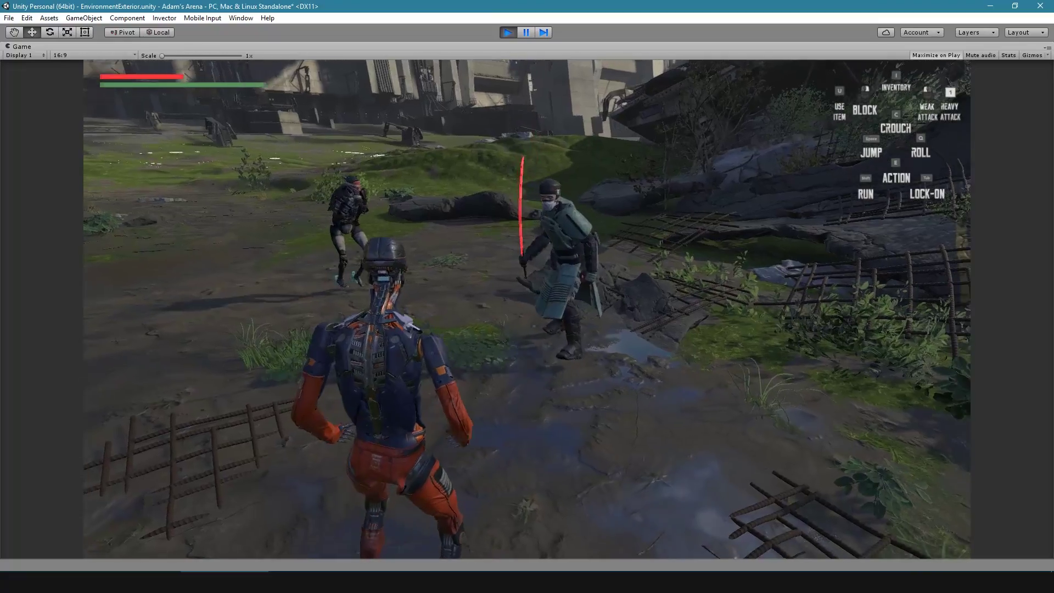
key(w)
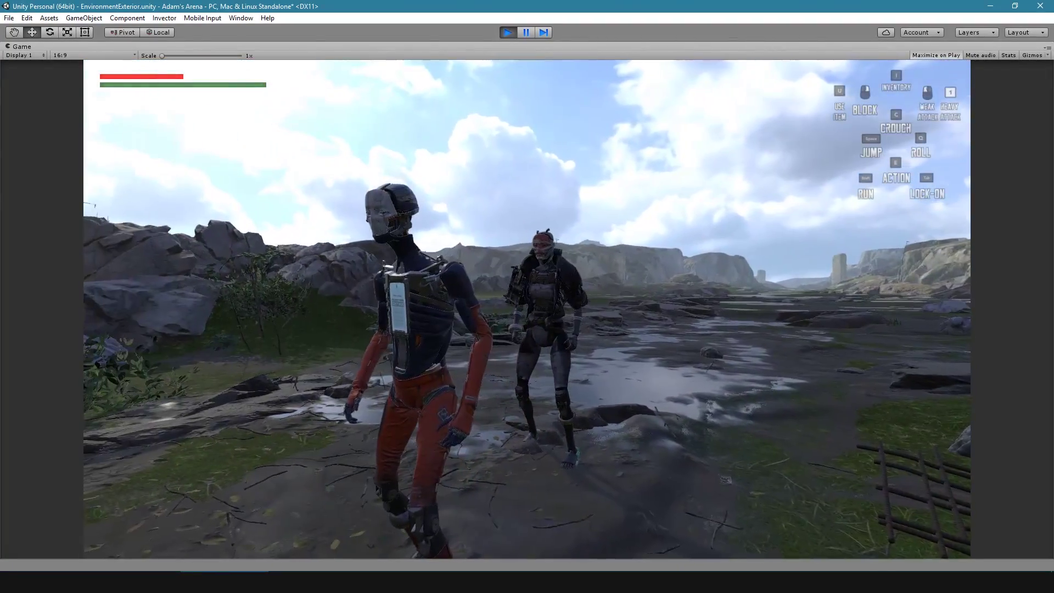
key(w)
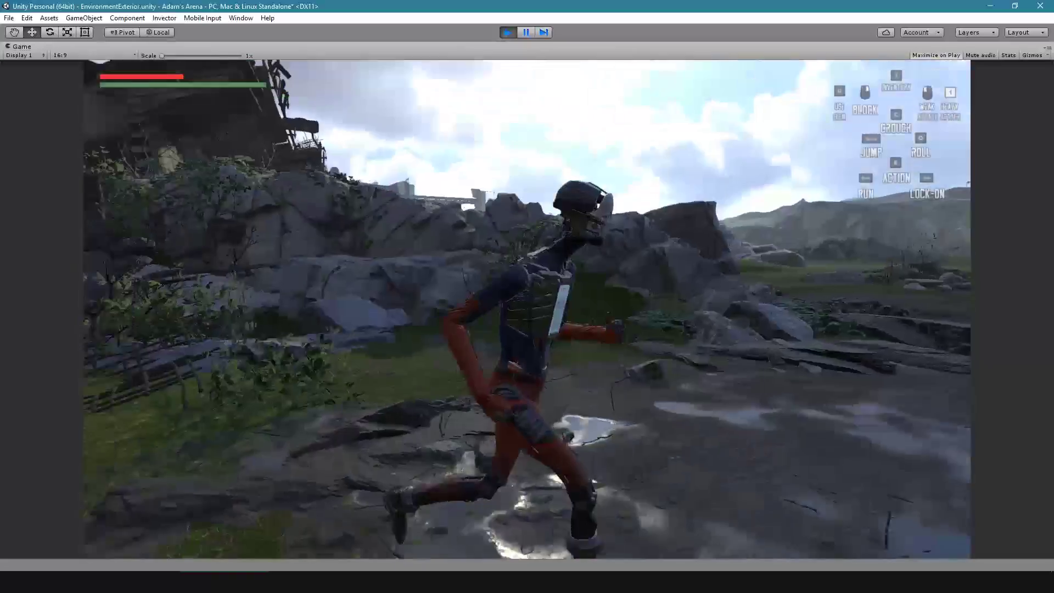